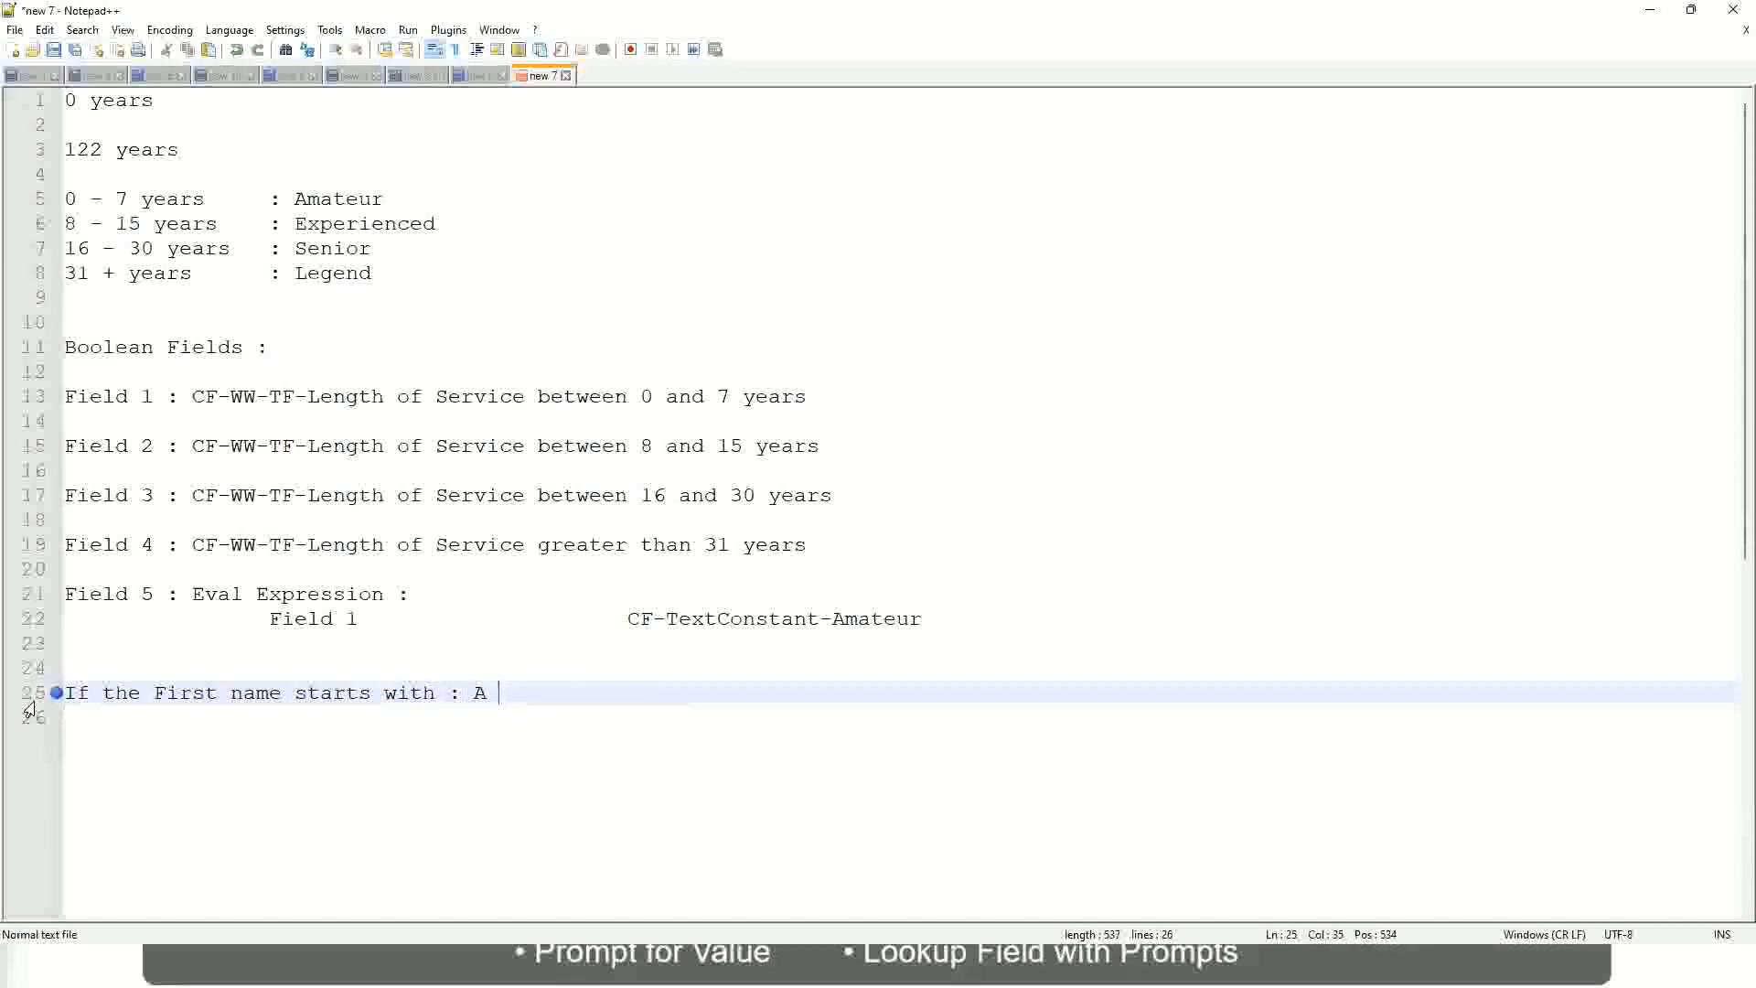
Step: Complete the first-name rule on line 25 with the range "A - G :" and the value A Listers
{"action": "type", "text": "- G"}
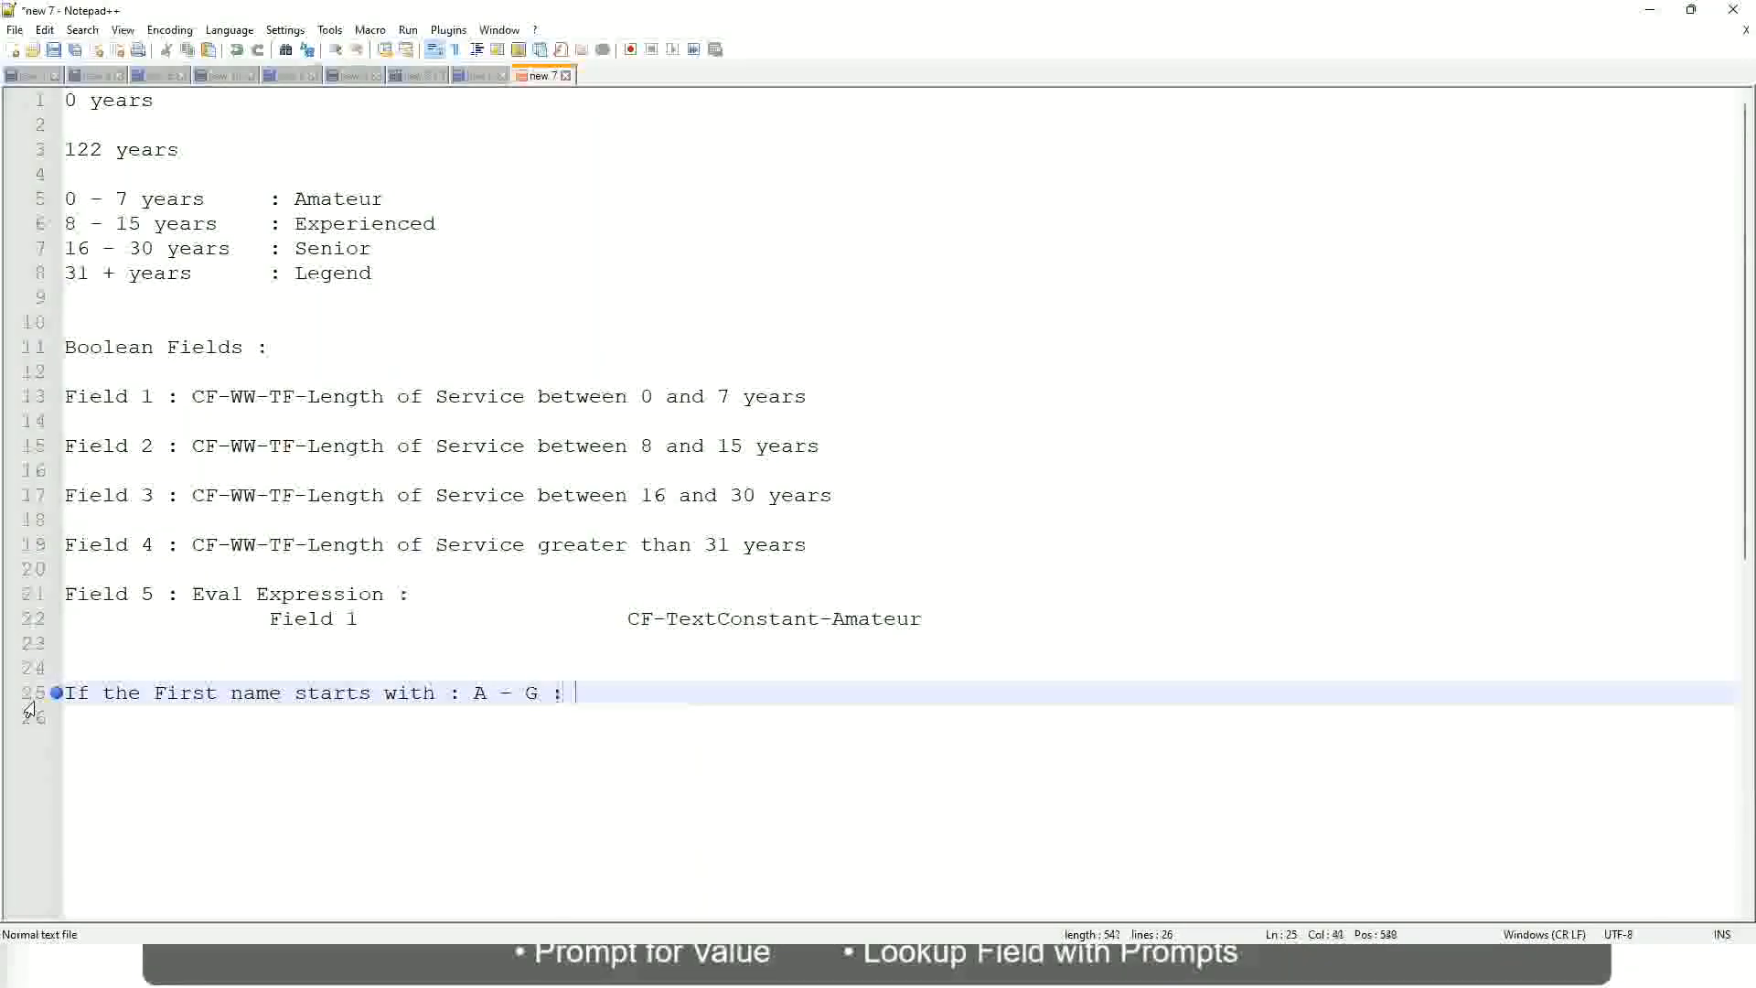
{"action": "type", "text": ": \t\tA 1I"}
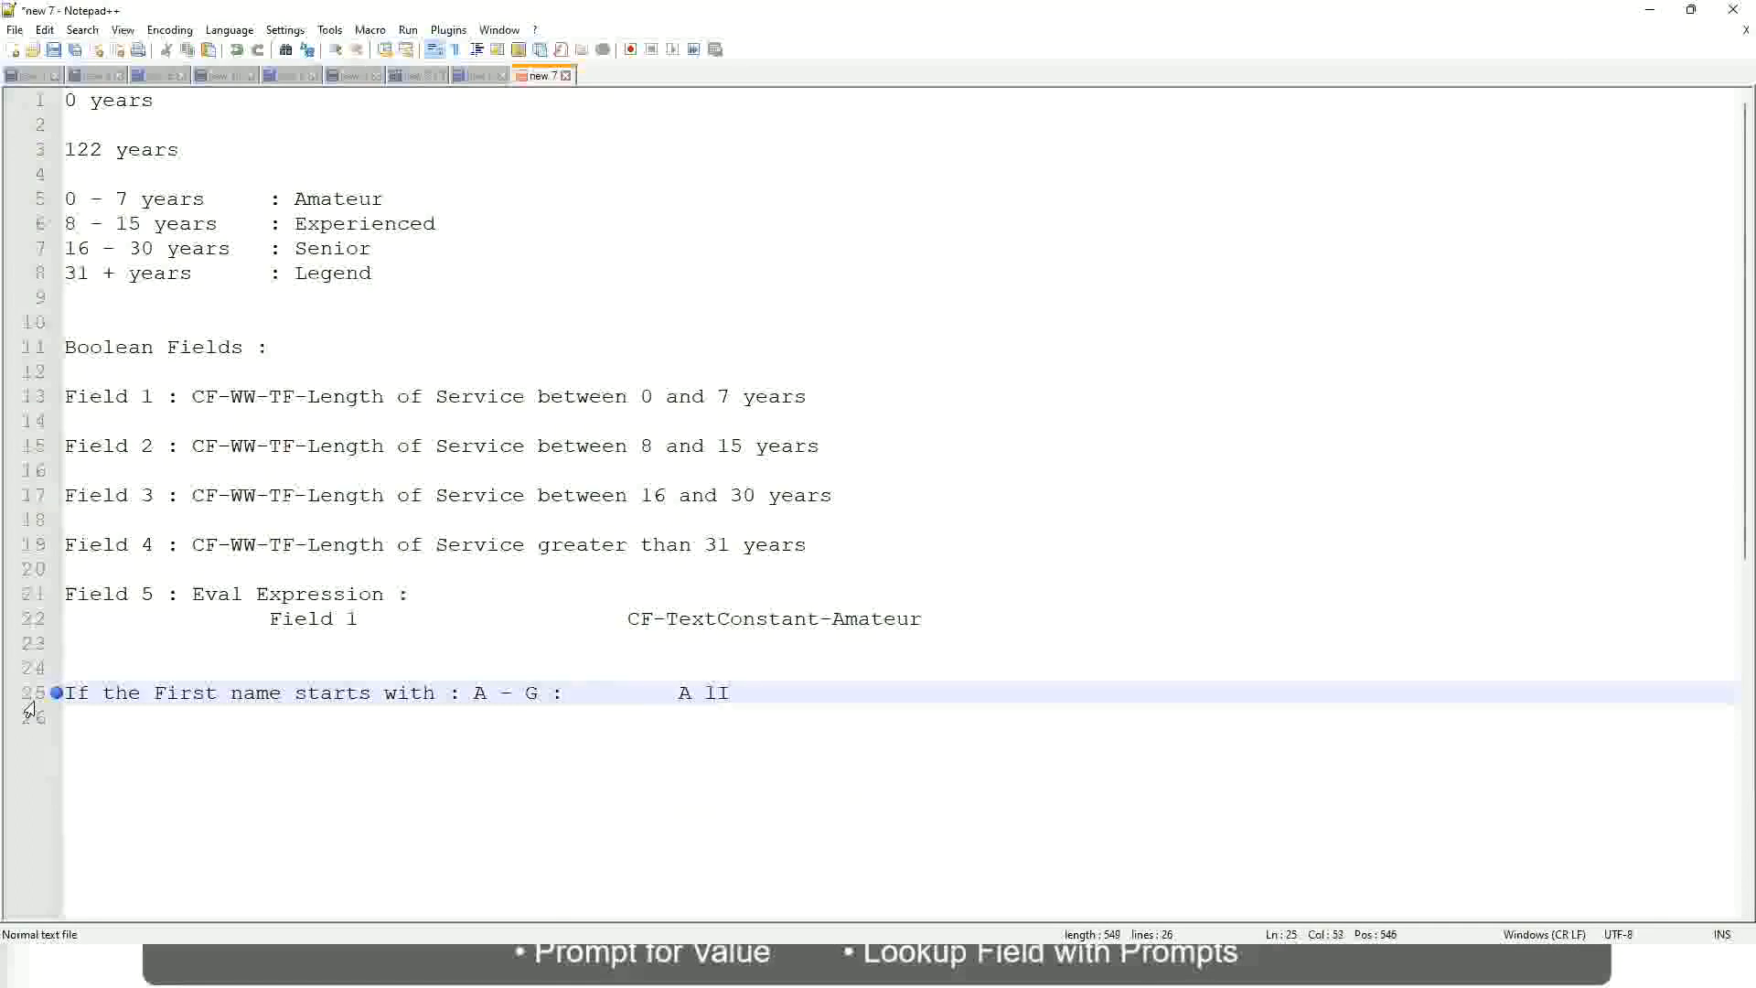
{"action": "key", "text": "BackSpace"}
{"action": "key", "text": "BackSpace"}
{"action": "type", "text": "Listers"}
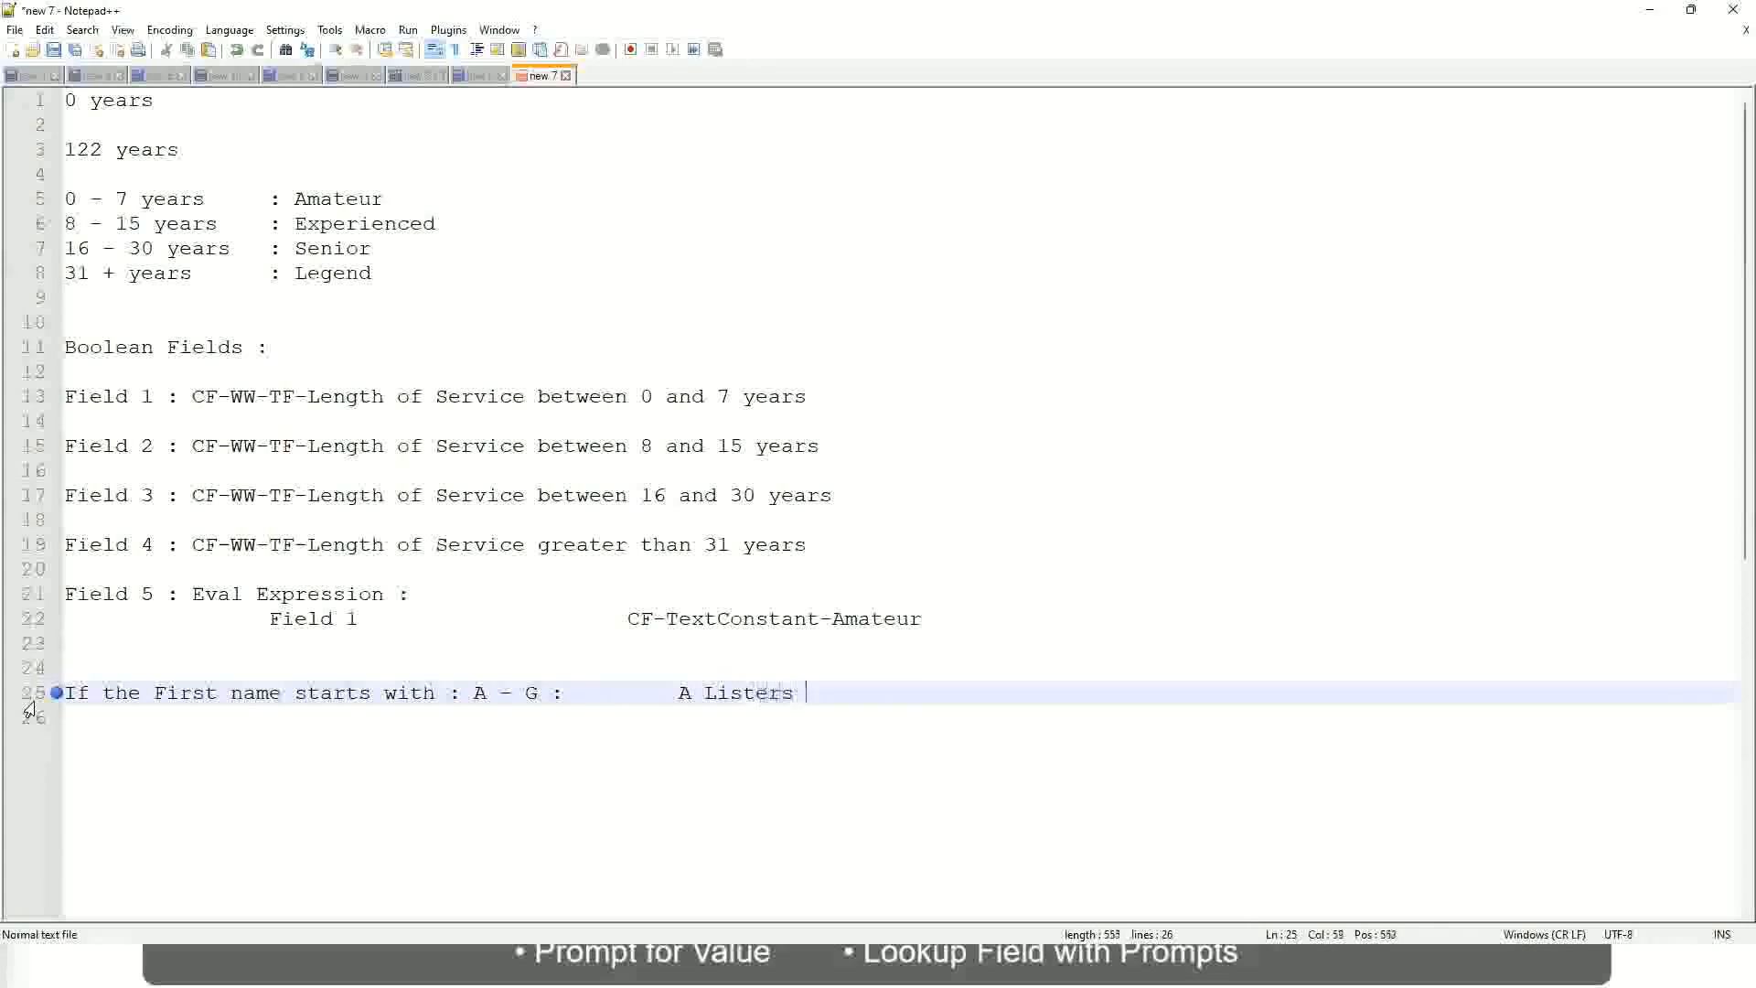
{"action": "key", "text": "BackSpace"}
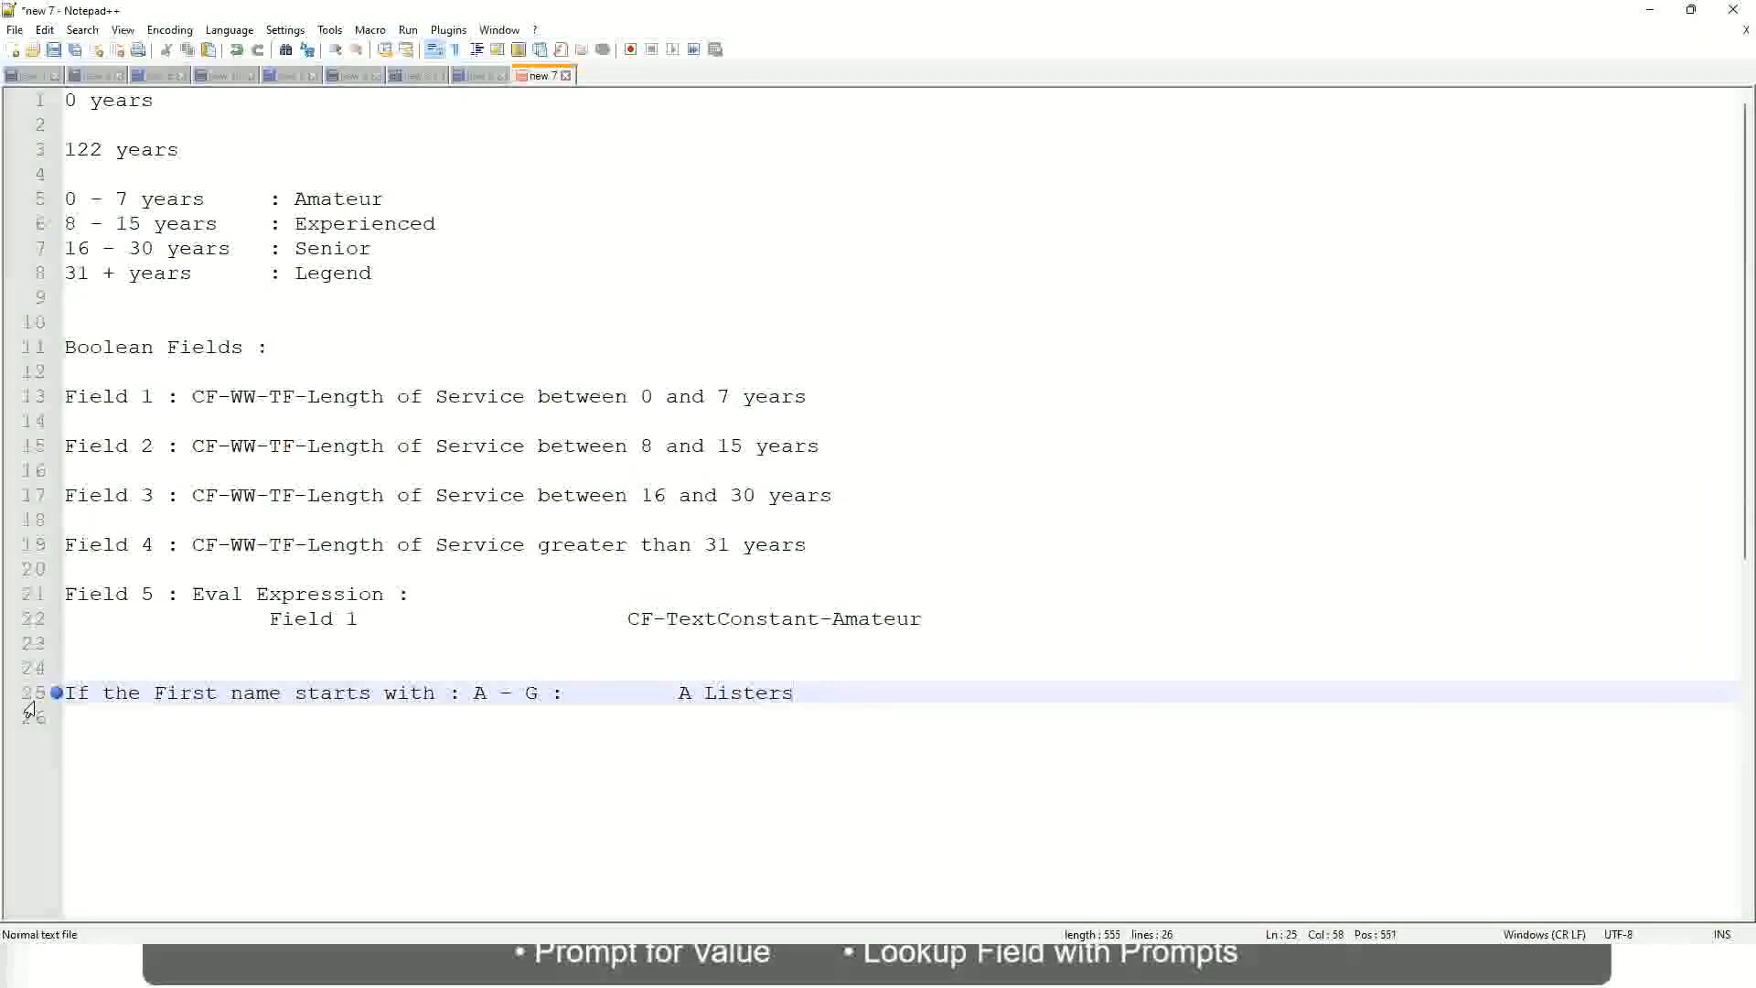
Step: Enclose A Listers in double quotation marks and start a new line below it
{"action": "key", "text": "ctrl+Left"}
{"action": "key", "text": "ctrl+Left"}
{"action": "type", "text": "\"\""}
{"action": "key", "text": "Right"}
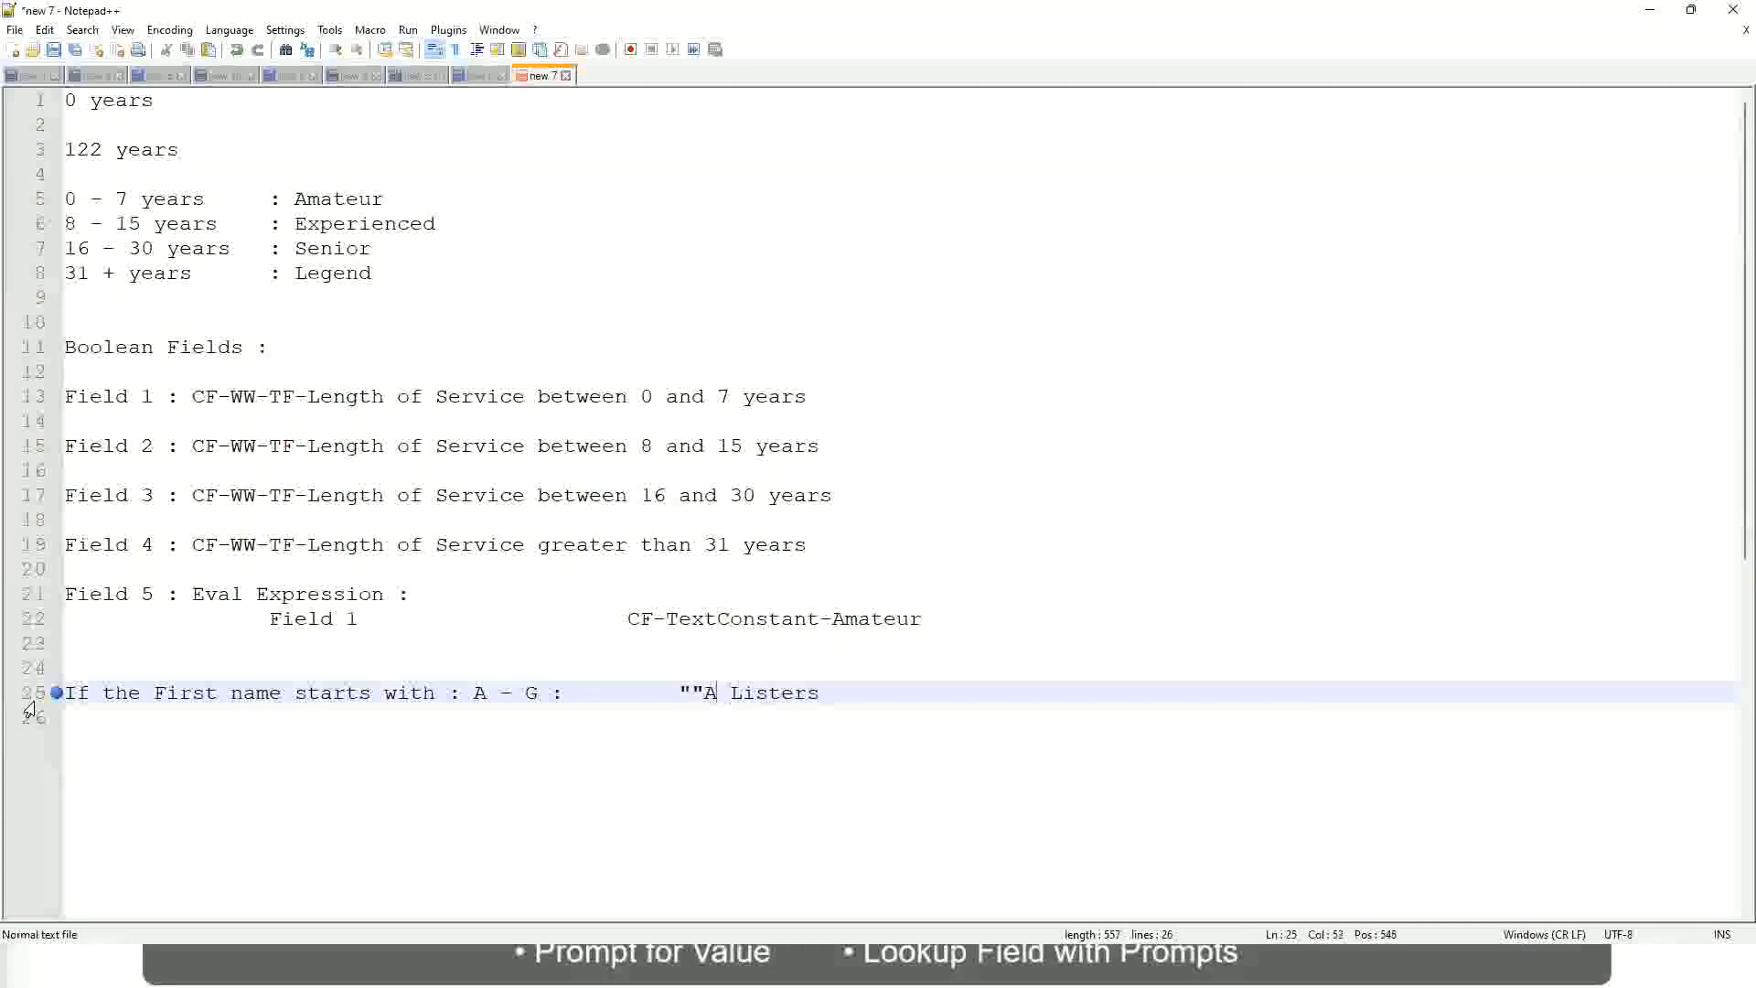
{"action": "key", "text": "Left"}
{"action": "key", "text": "BackSpace"}
{"action": "key", "text": "Right"}
{"action": "key", "text": "Right"}
{"action": "key", "text": "Right"}
{"action": "key", "text": "Right"}
{"action": "key", "text": "Right"}
{"action": "key", "text": "Right"}
{"action": "key", "text": "Right"}
{"action": "key", "text": "Right"}
{"action": "key", "text": "Right"}
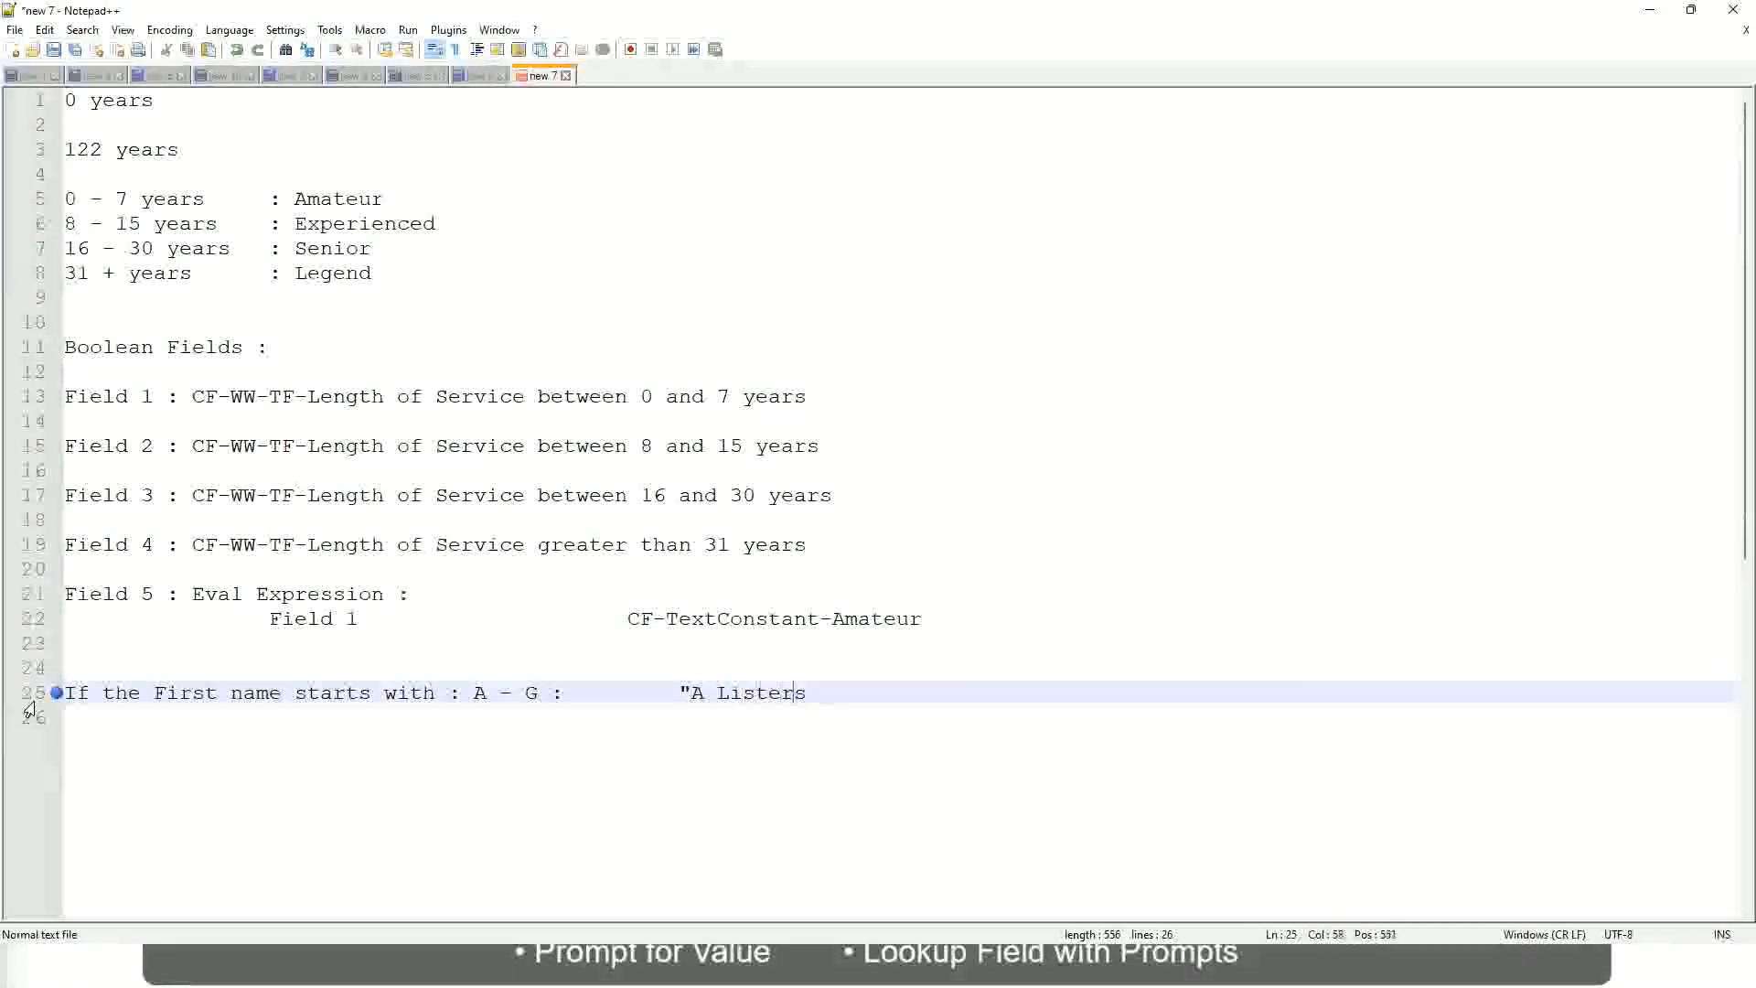
{"action": "key", "text": "Return"}
{"action": "type", "text": "\""}
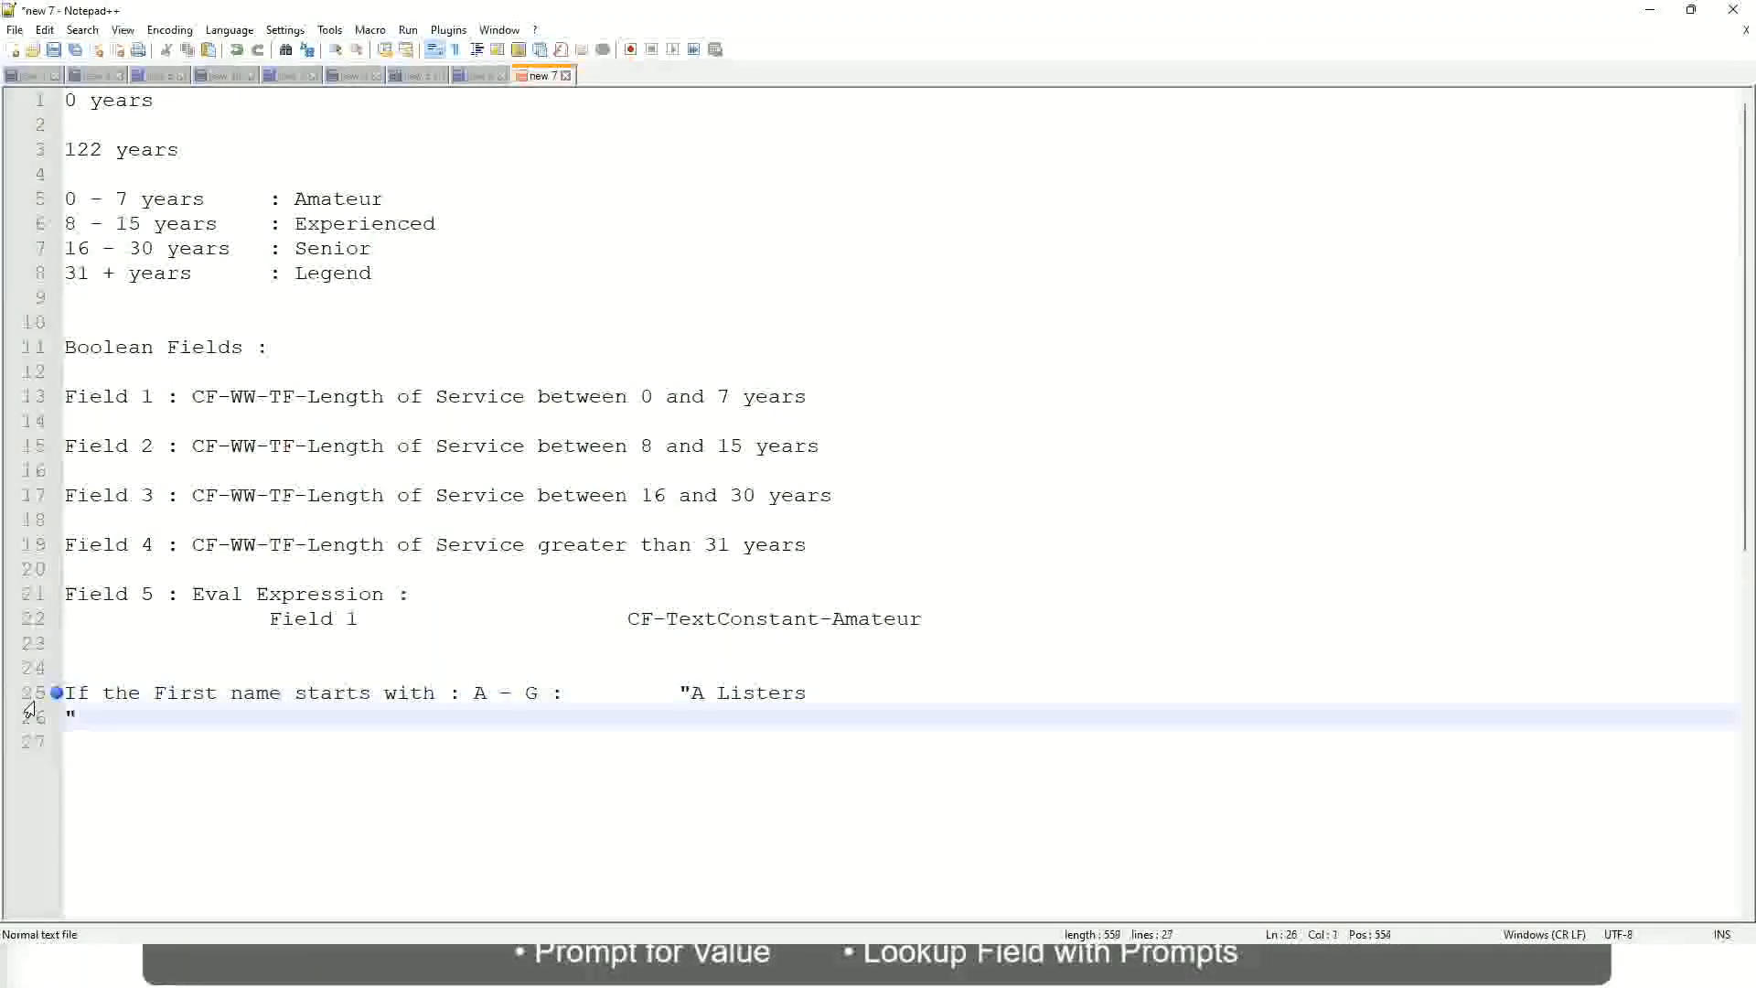
{"action": "key", "text": "BackSpace"}
{"action": "key", "text": "BackSpace"}
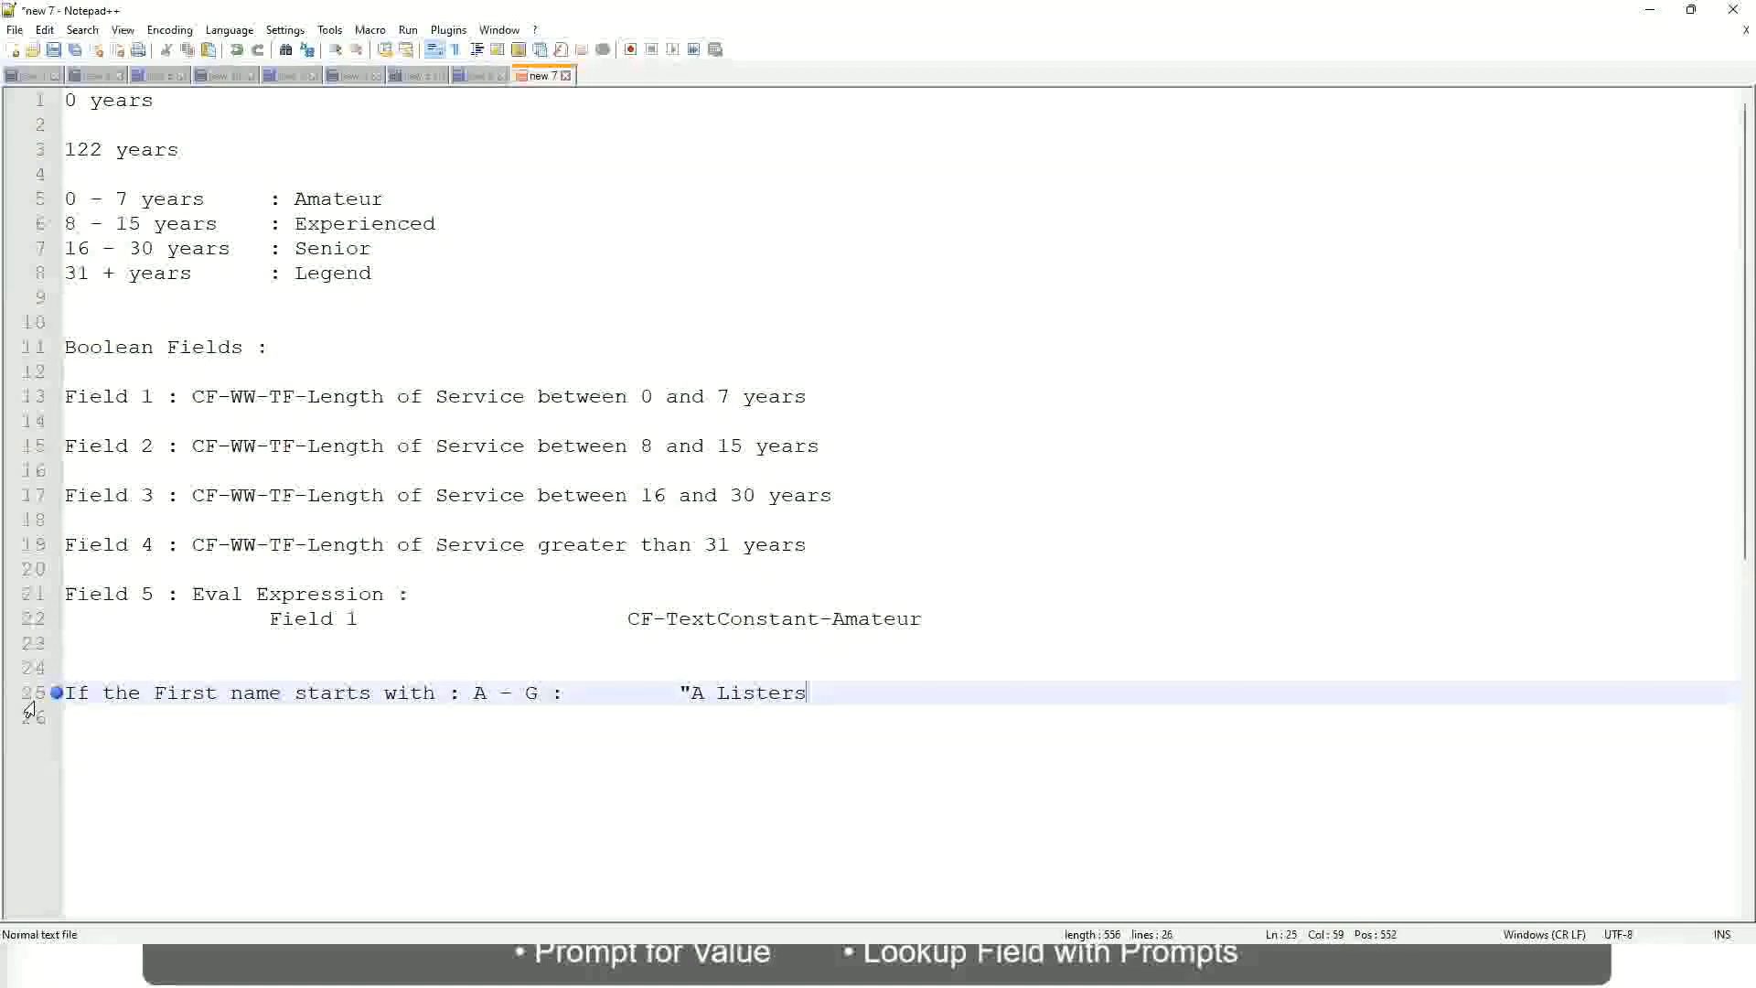
{"action": "type", "text": "\""}
{"action": "key", "text": "Delete"}
{"action": "key", "text": "Return"}
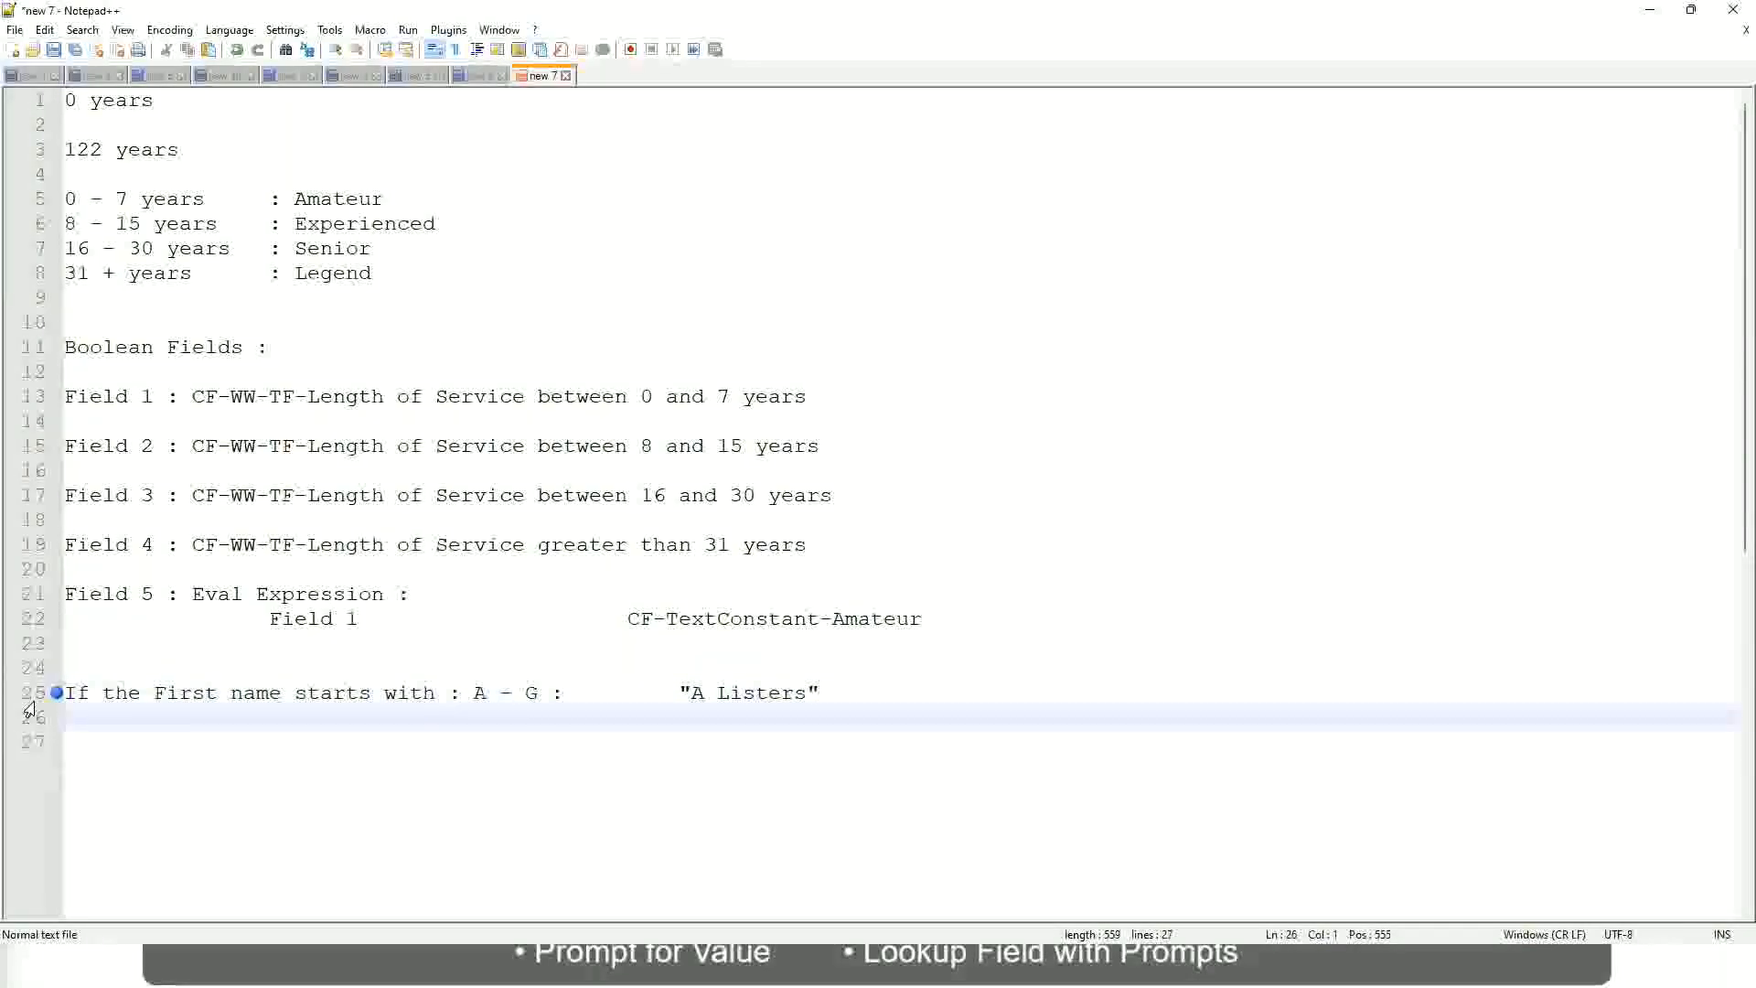
Step: Add an "H - P" rule with the value "His Majesty", aligned with the line above, and start another line
{"action": "type", "text": "B -"}
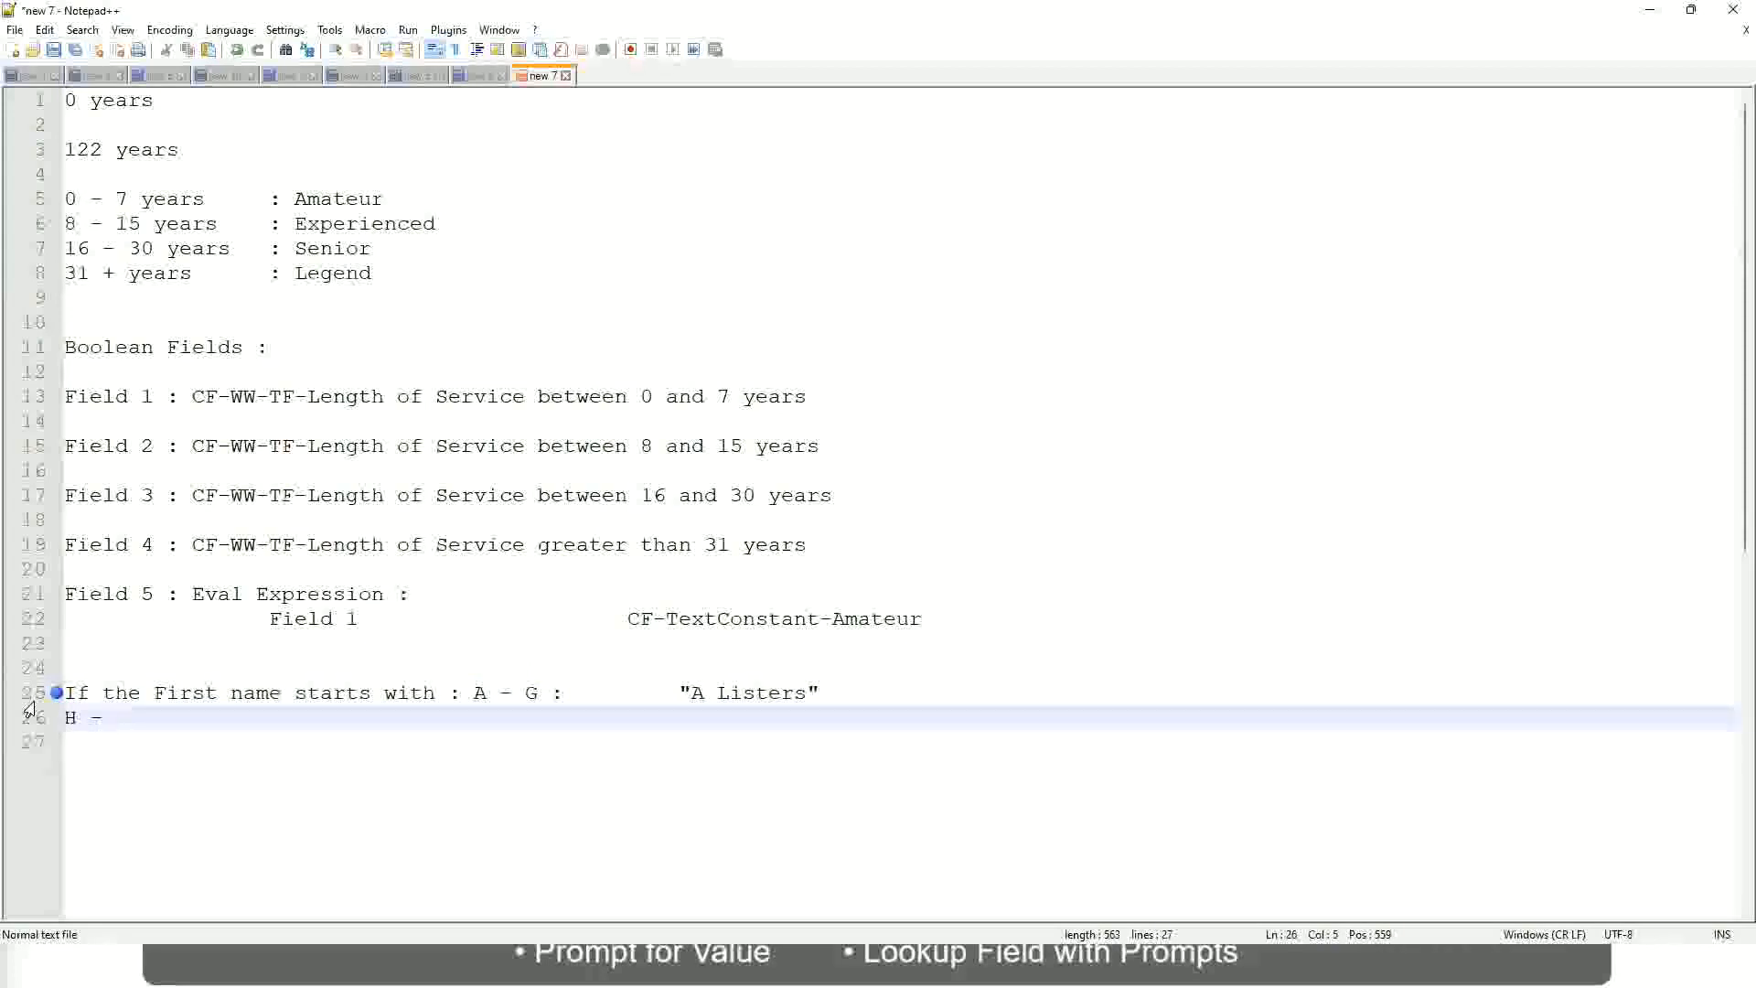
{"action": "type", "text": "P"}
{"action": "key", "text": "Tab"}
{"action": "key", "text": "Tab"}
{"action": "key", "text": "Tab"}
{"action": "key", "text": "Tab"}
{"action": "key", "text": "Tab"}
{"action": "key", "text": "Tab"}
{"action": "key", "text": "Tab"}
{"action": "key", "text": "Tab"}
{"action": "key", "text": "Tab"}
{"action": "type", "text": ":"}
{"action": "key", "text": "Tab"}
{"action": "key", "text": "Tab"}
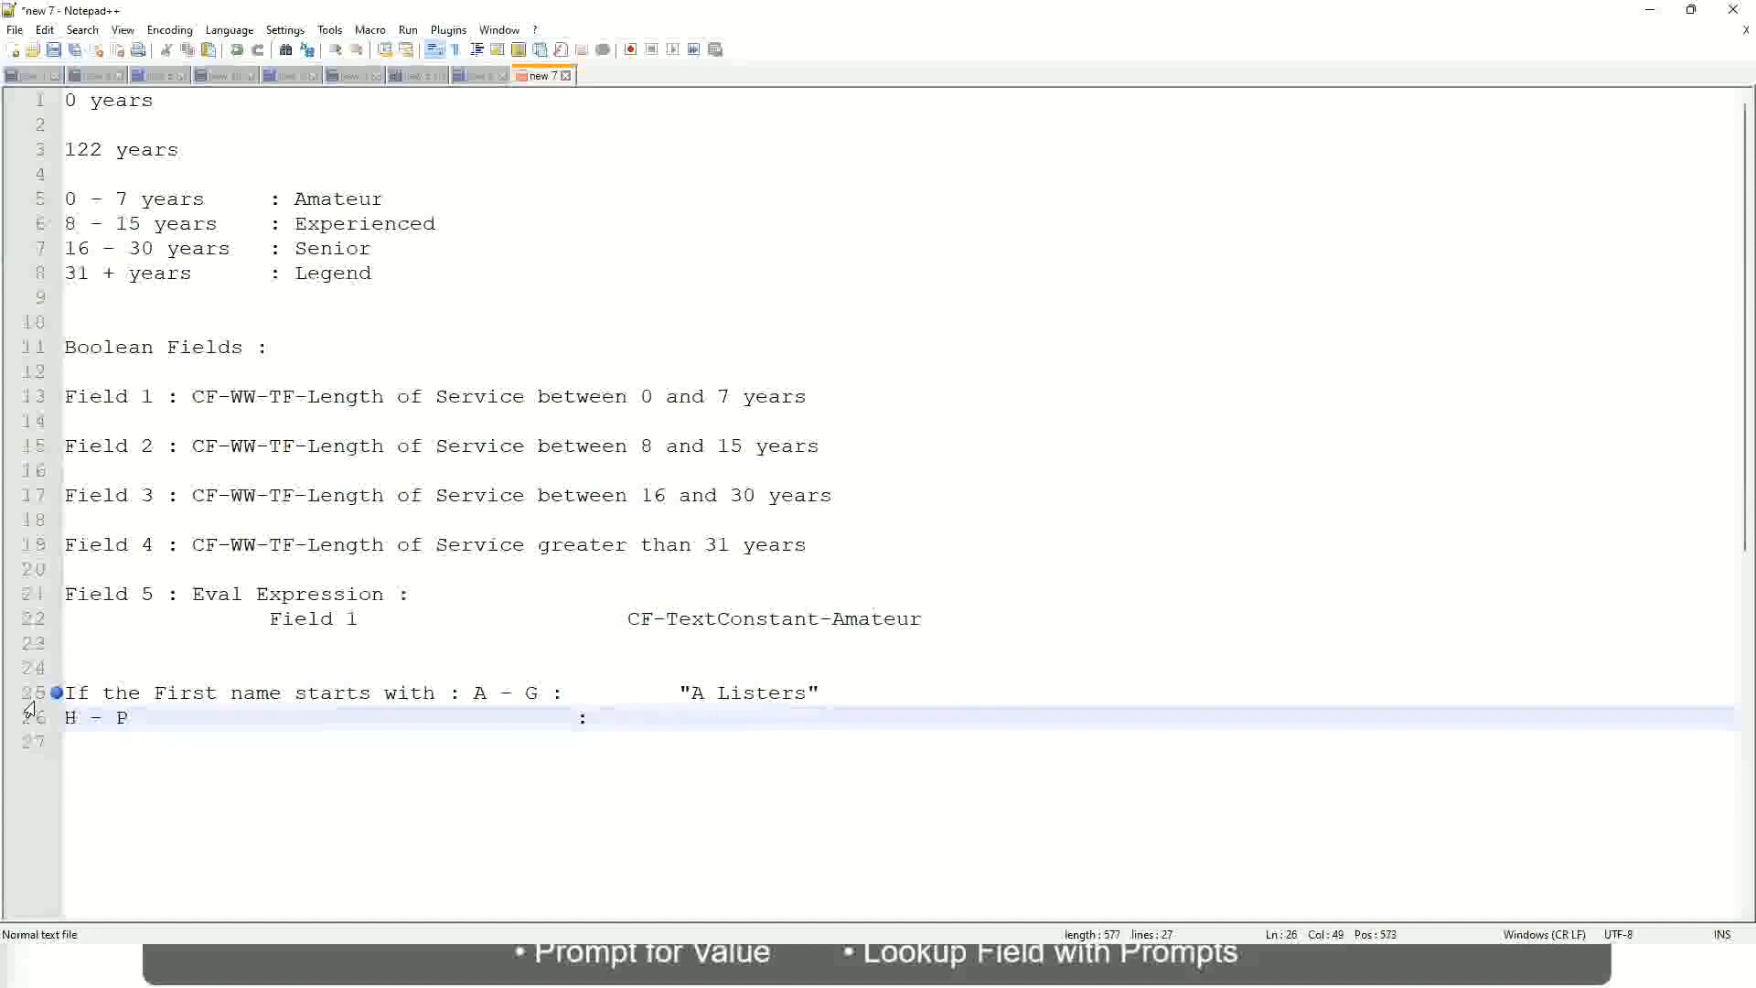
{"action": "type", "text": "\"His Majesty"}
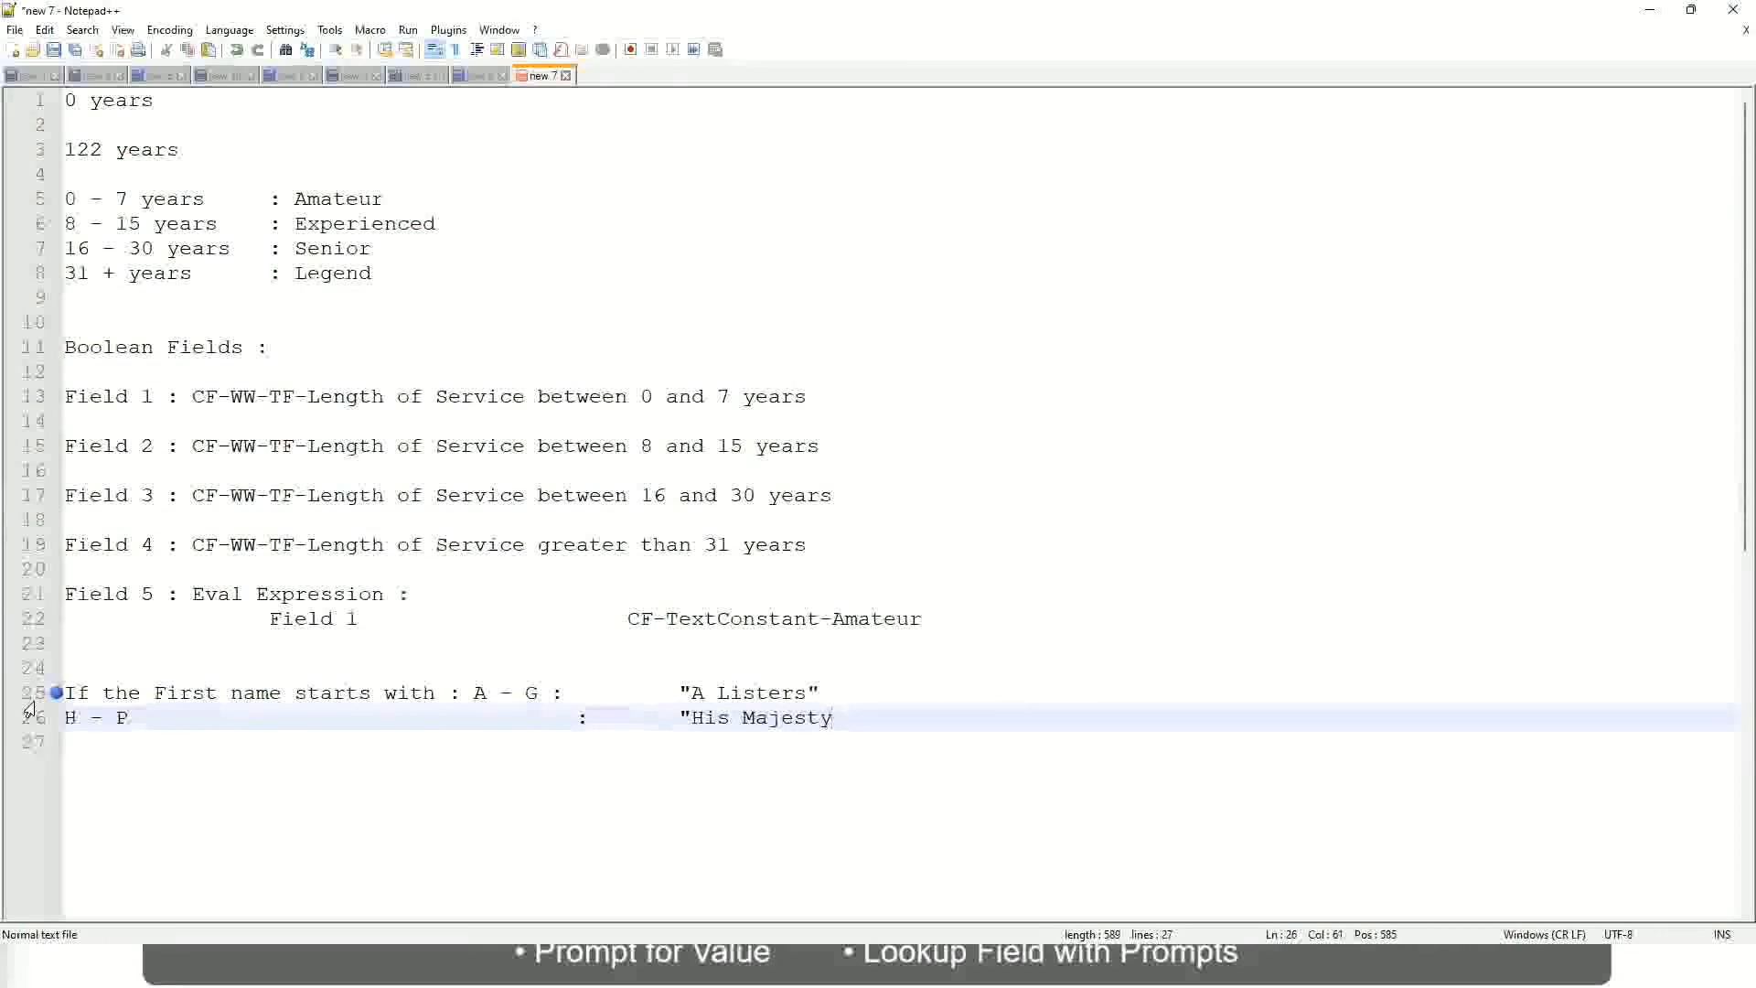
{"action": "type", "text": "\""}
{"action": "key", "text": "Return"}
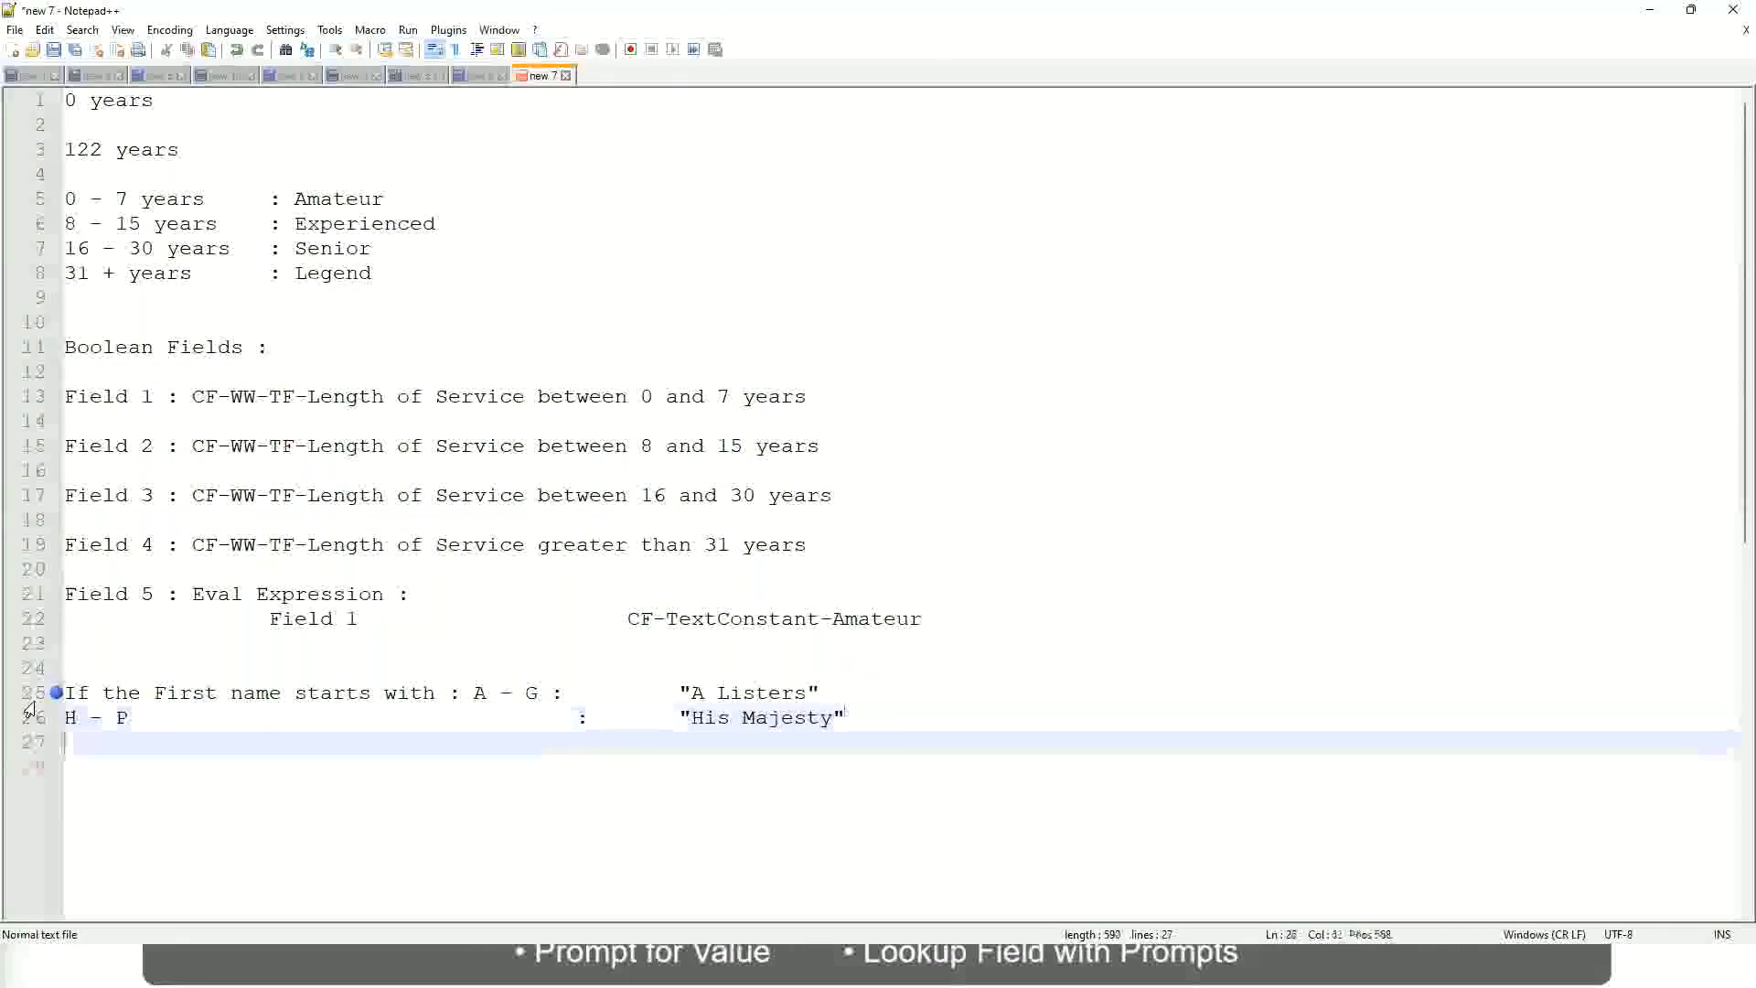
Step: Add an "L - Z" rule with the value "Lords", aligned with the two lines above
{"action": "type", "text": "L"}
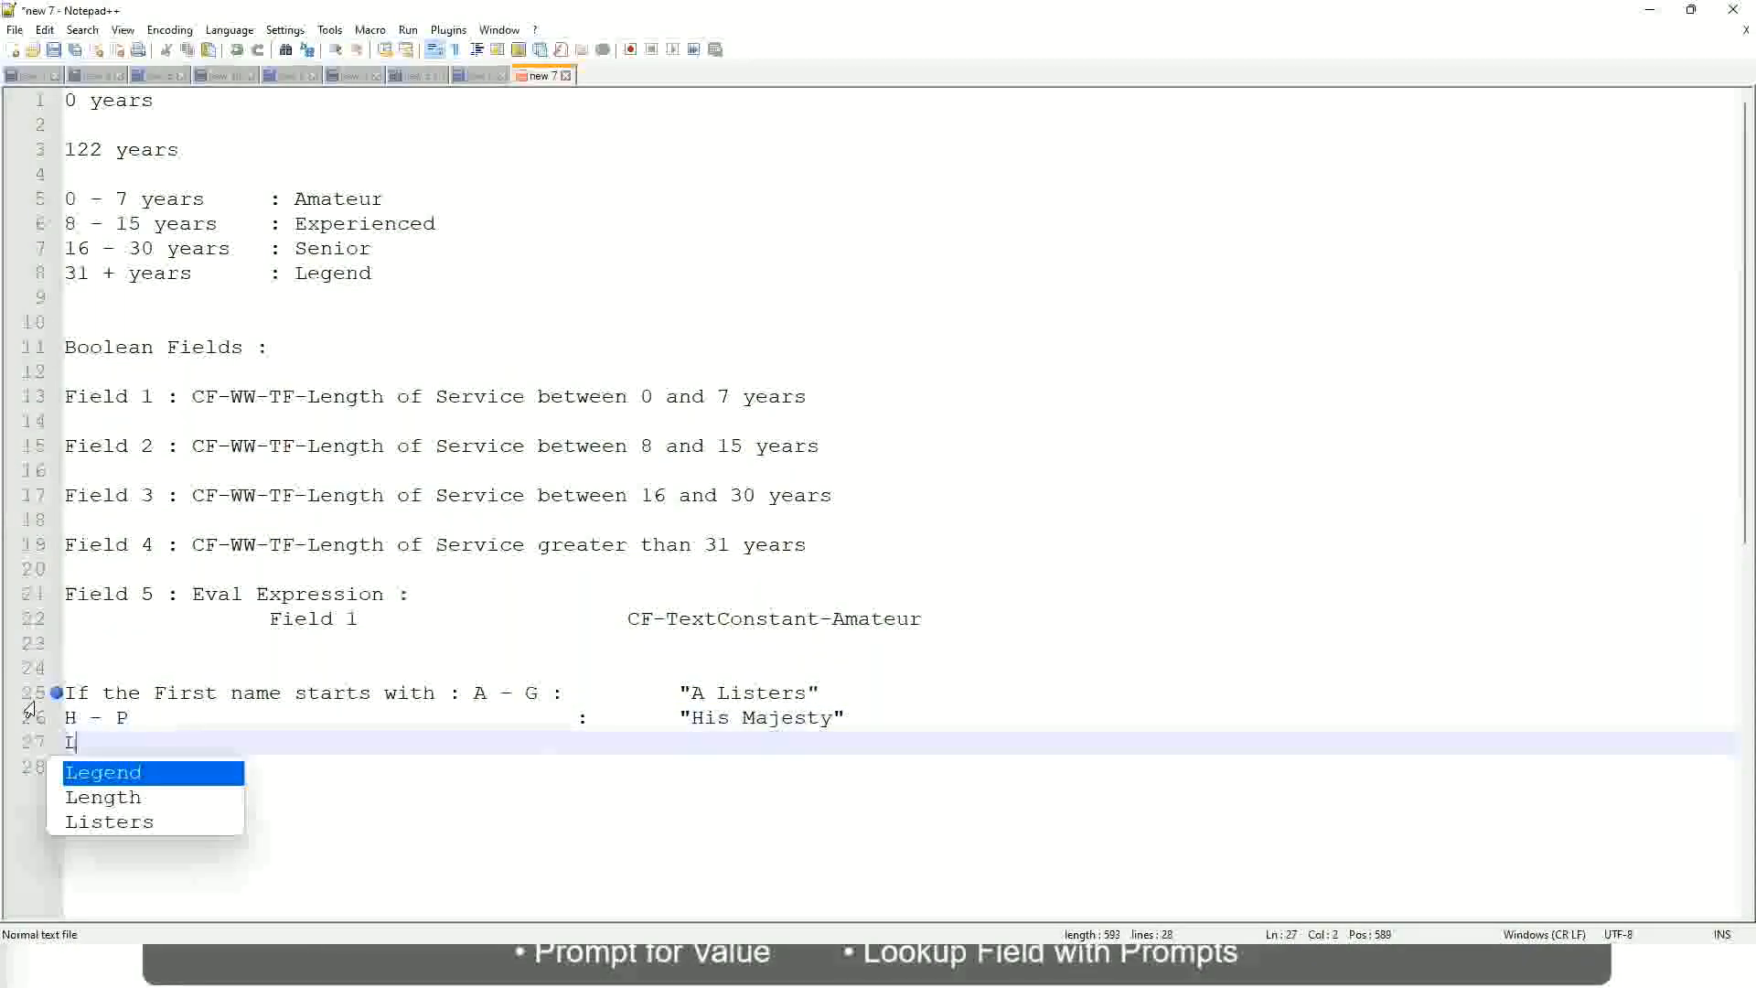
{"action": "type", "text": " - Z"}
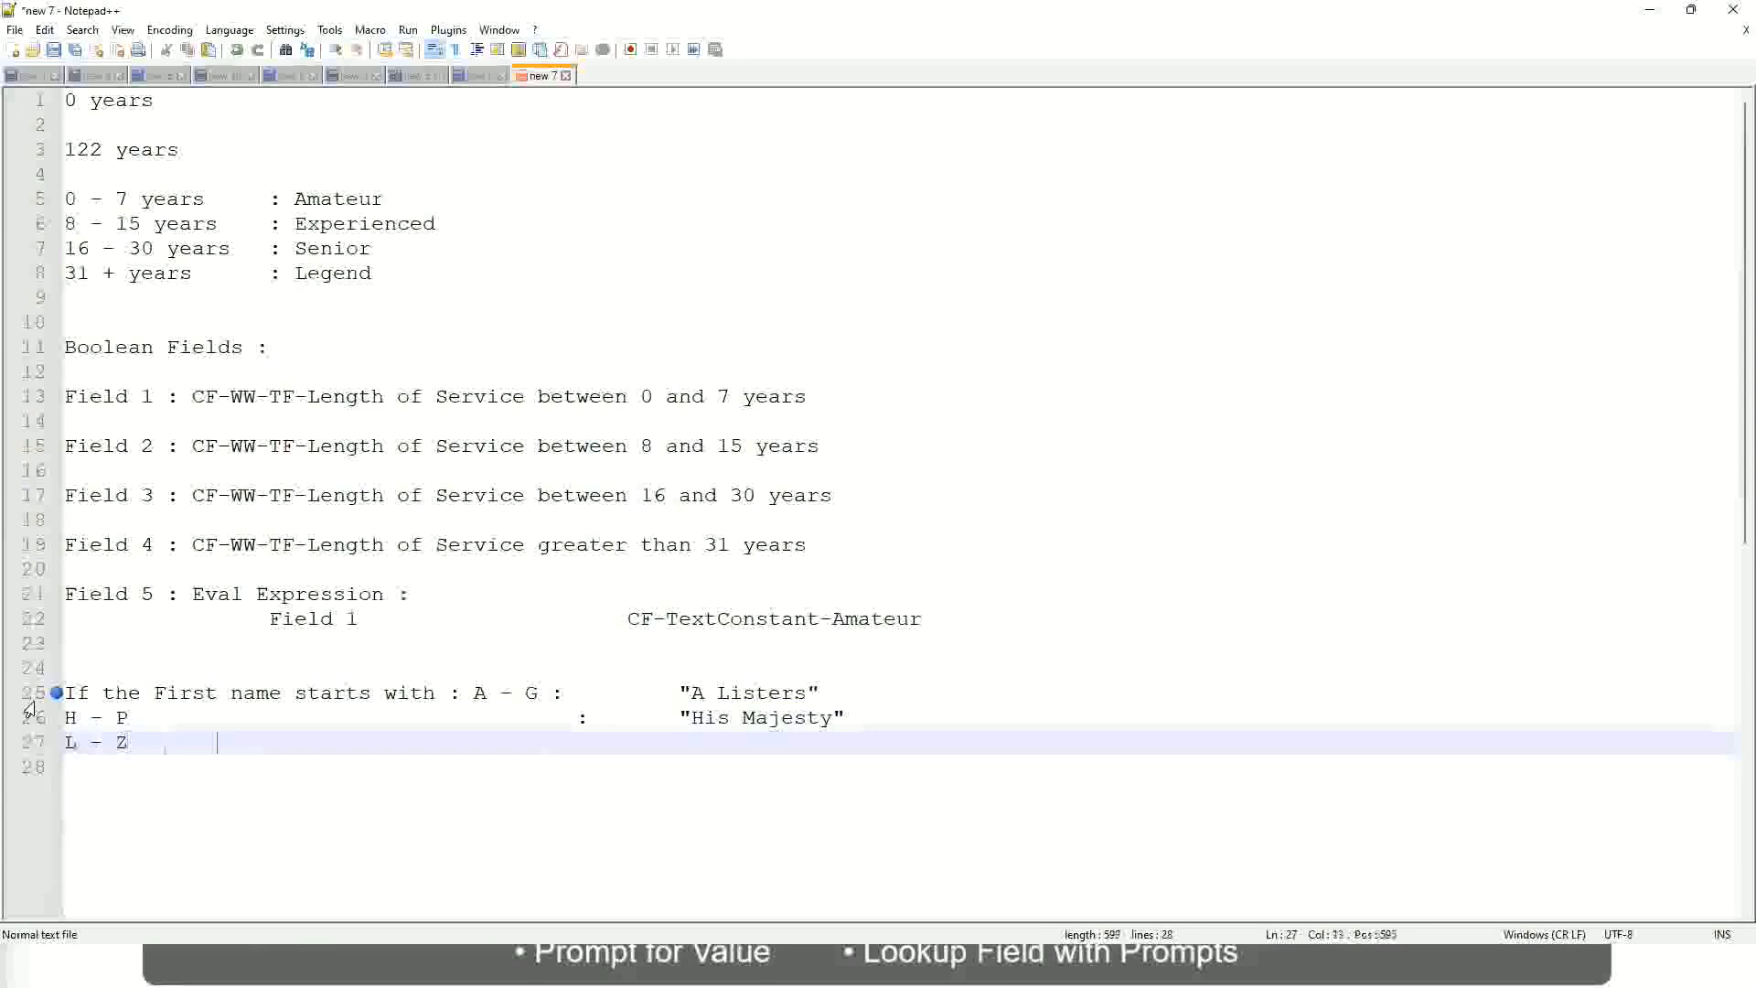
{"action": "key", "text": "Tab"}
{"action": "type", "text": ":\t\t\"Lords"}
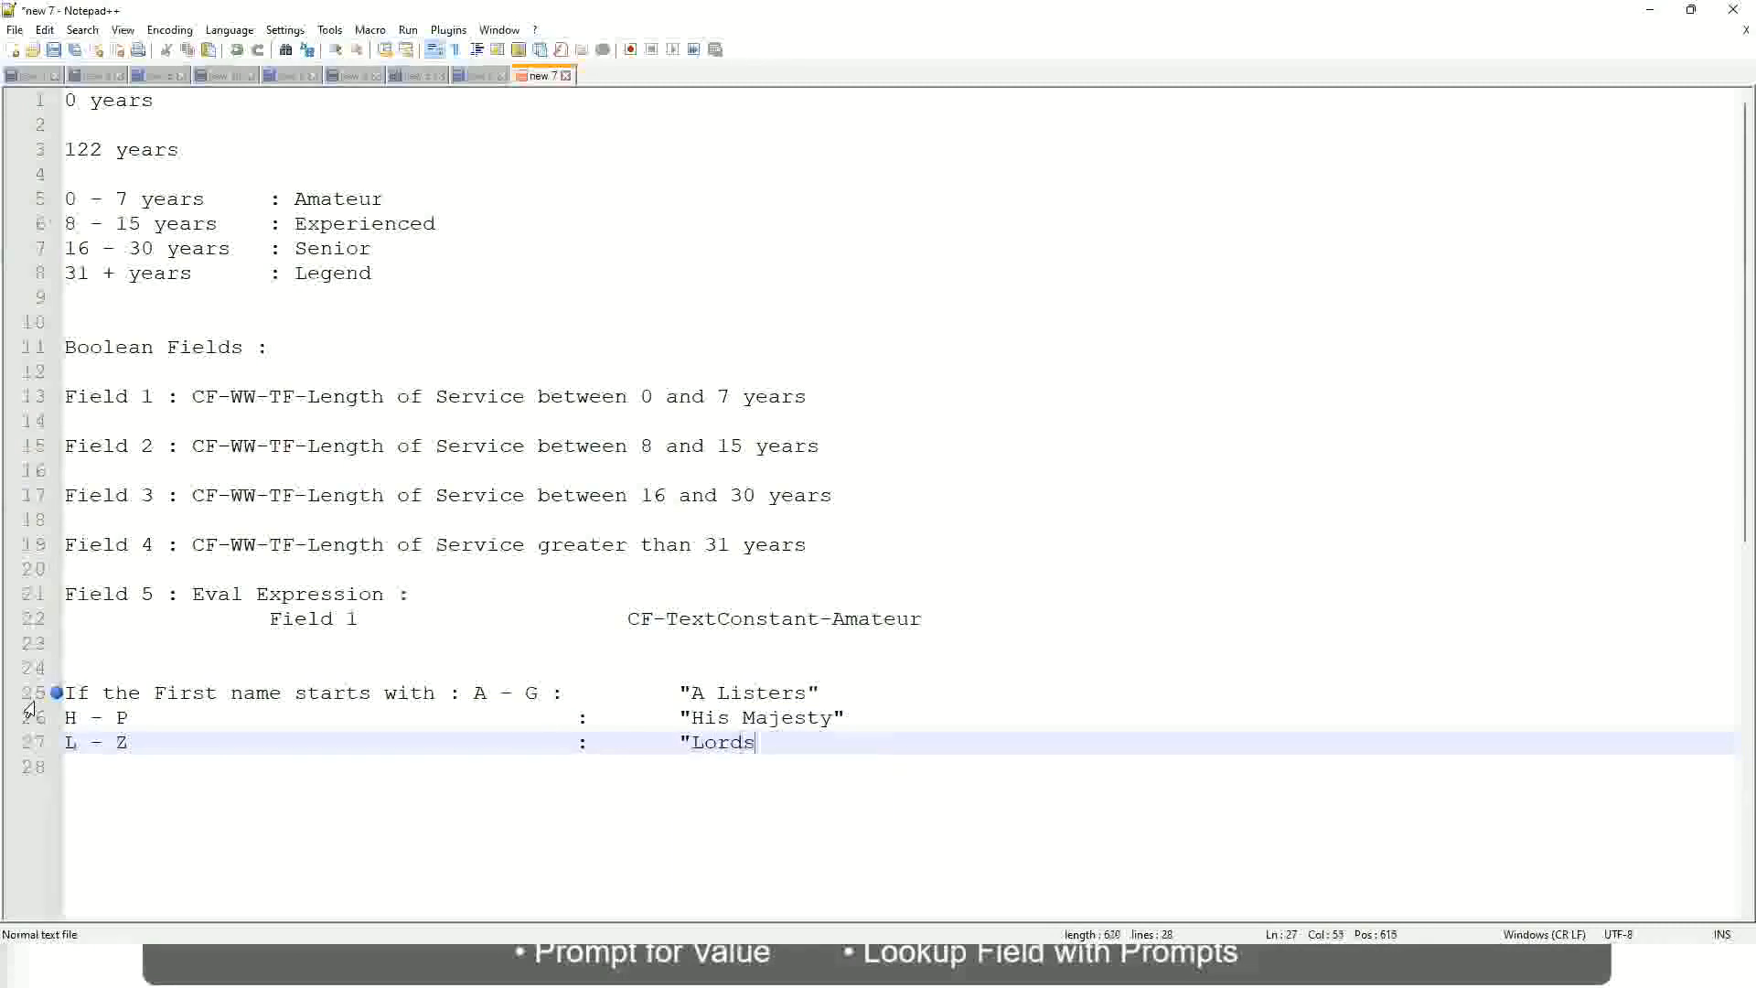
{"action": "type", "text": "\"\""}
{"action": "key", "text": "BackSpace"}
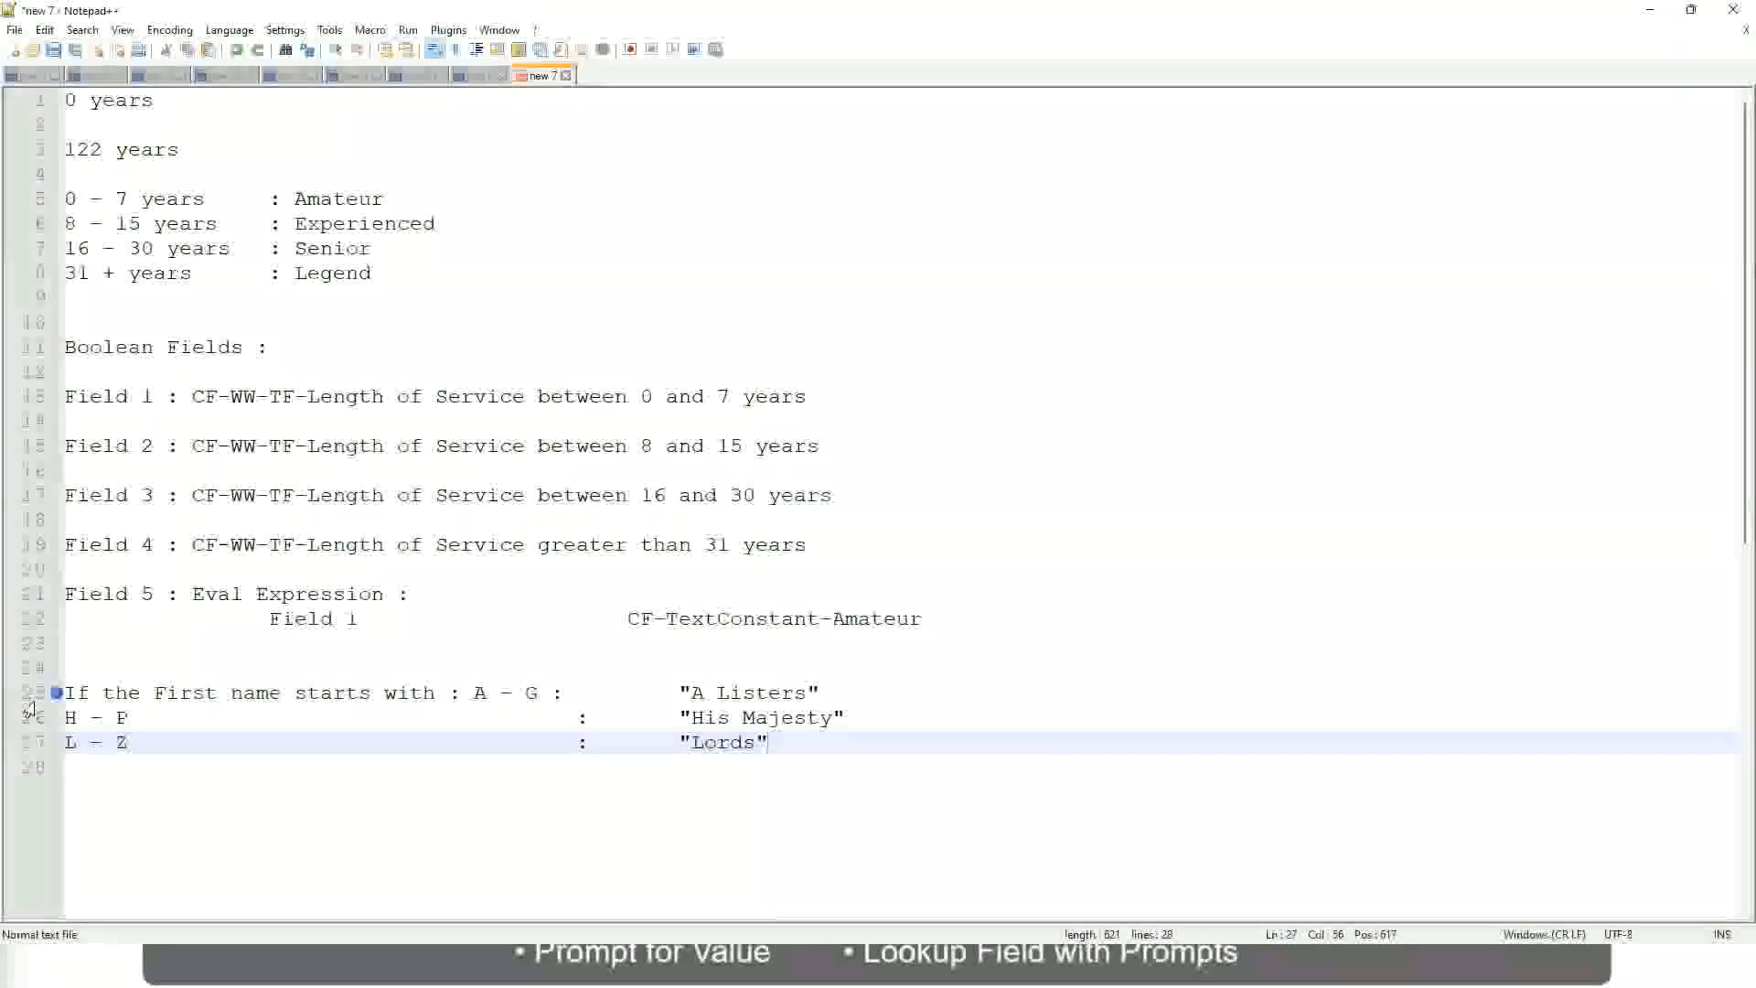
Step: Replace the three first-name rule lines with a new line beginning with "If"
{"action": "left_click", "coordinate": [782, 743]}
{"action": "left_click_drag", "start_coordinate": [762, 743], "coordinate": [843, 693]}
{"action": "left_click", "coordinate": [723, 693]}
{"action": "left_click", "coordinate": [793, 720]}
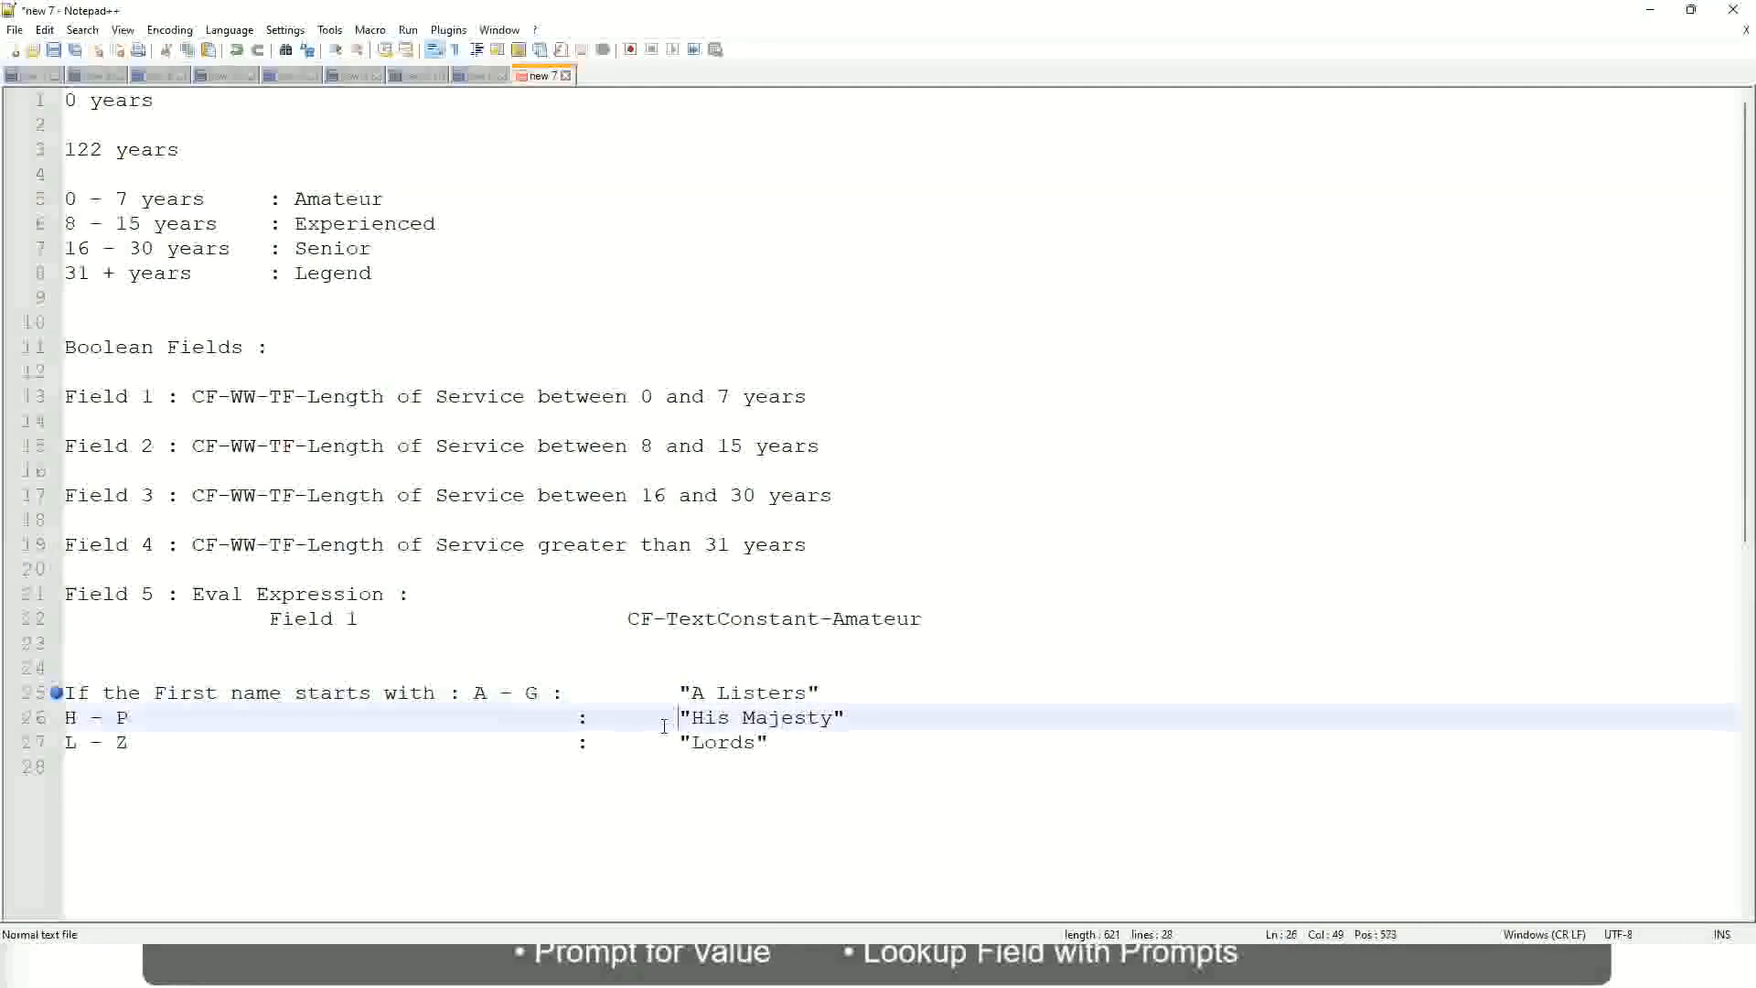
{"action": "left_click_drag", "start_coordinate": [803, 754], "coordinate": [61, 695]}
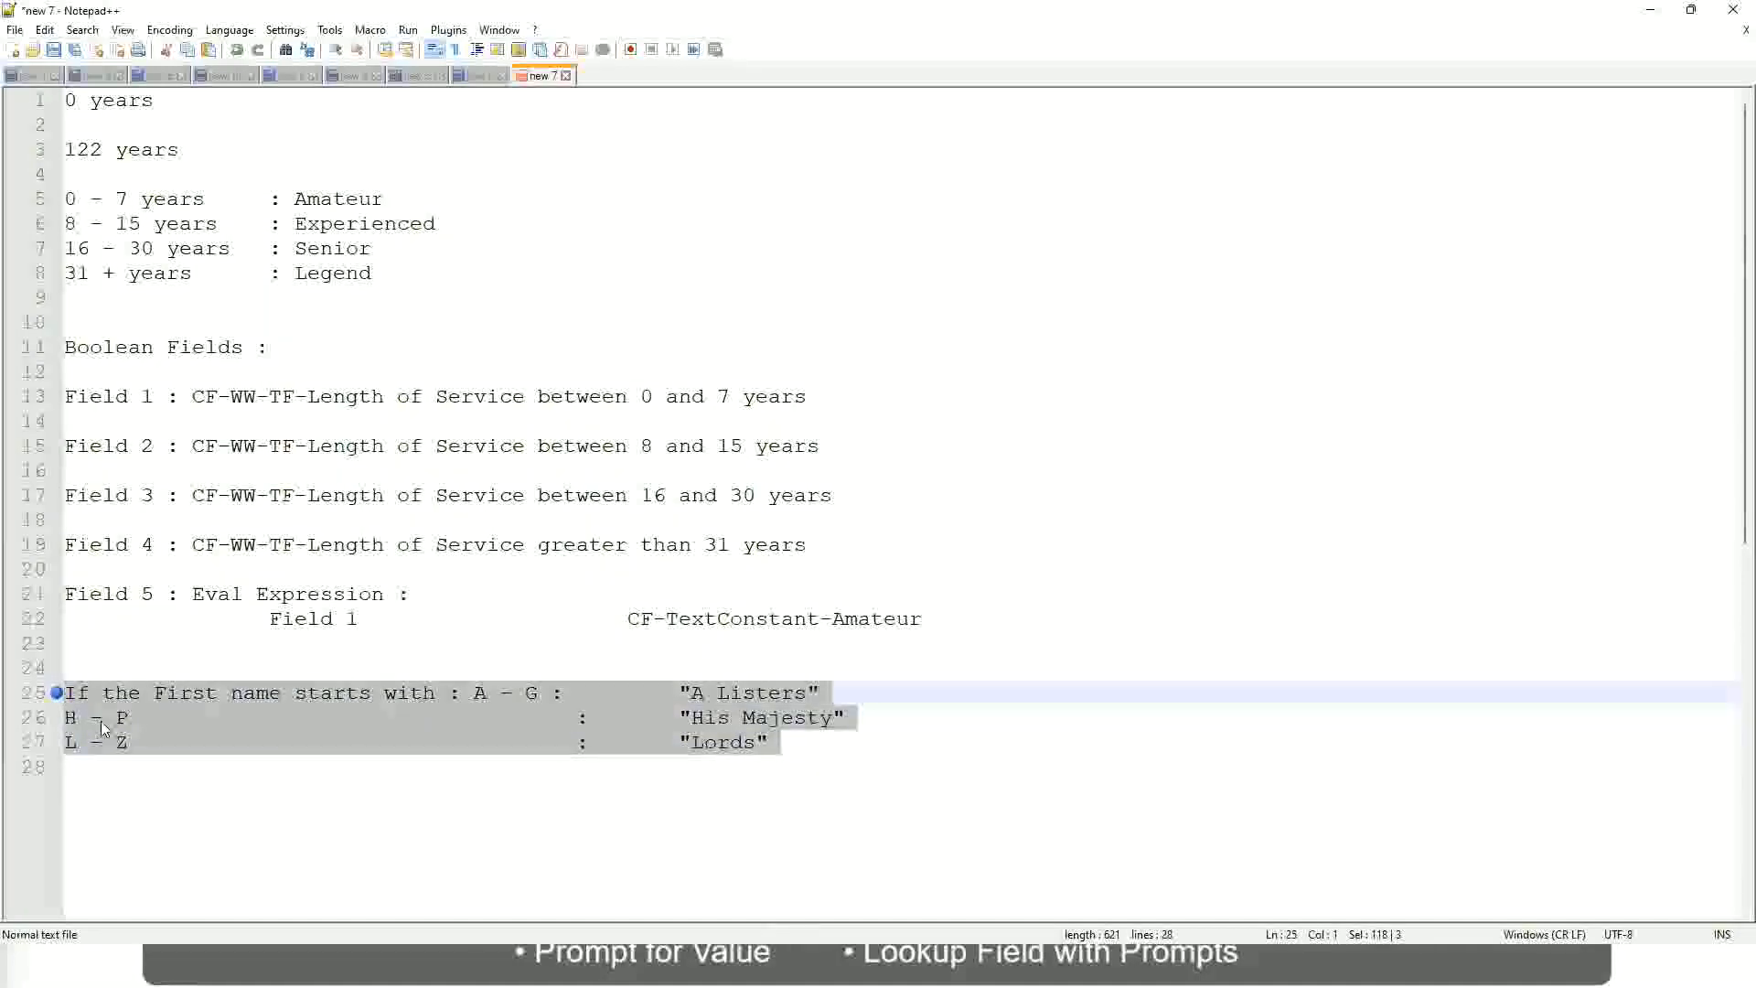
{"action": "type", "text": "If "}
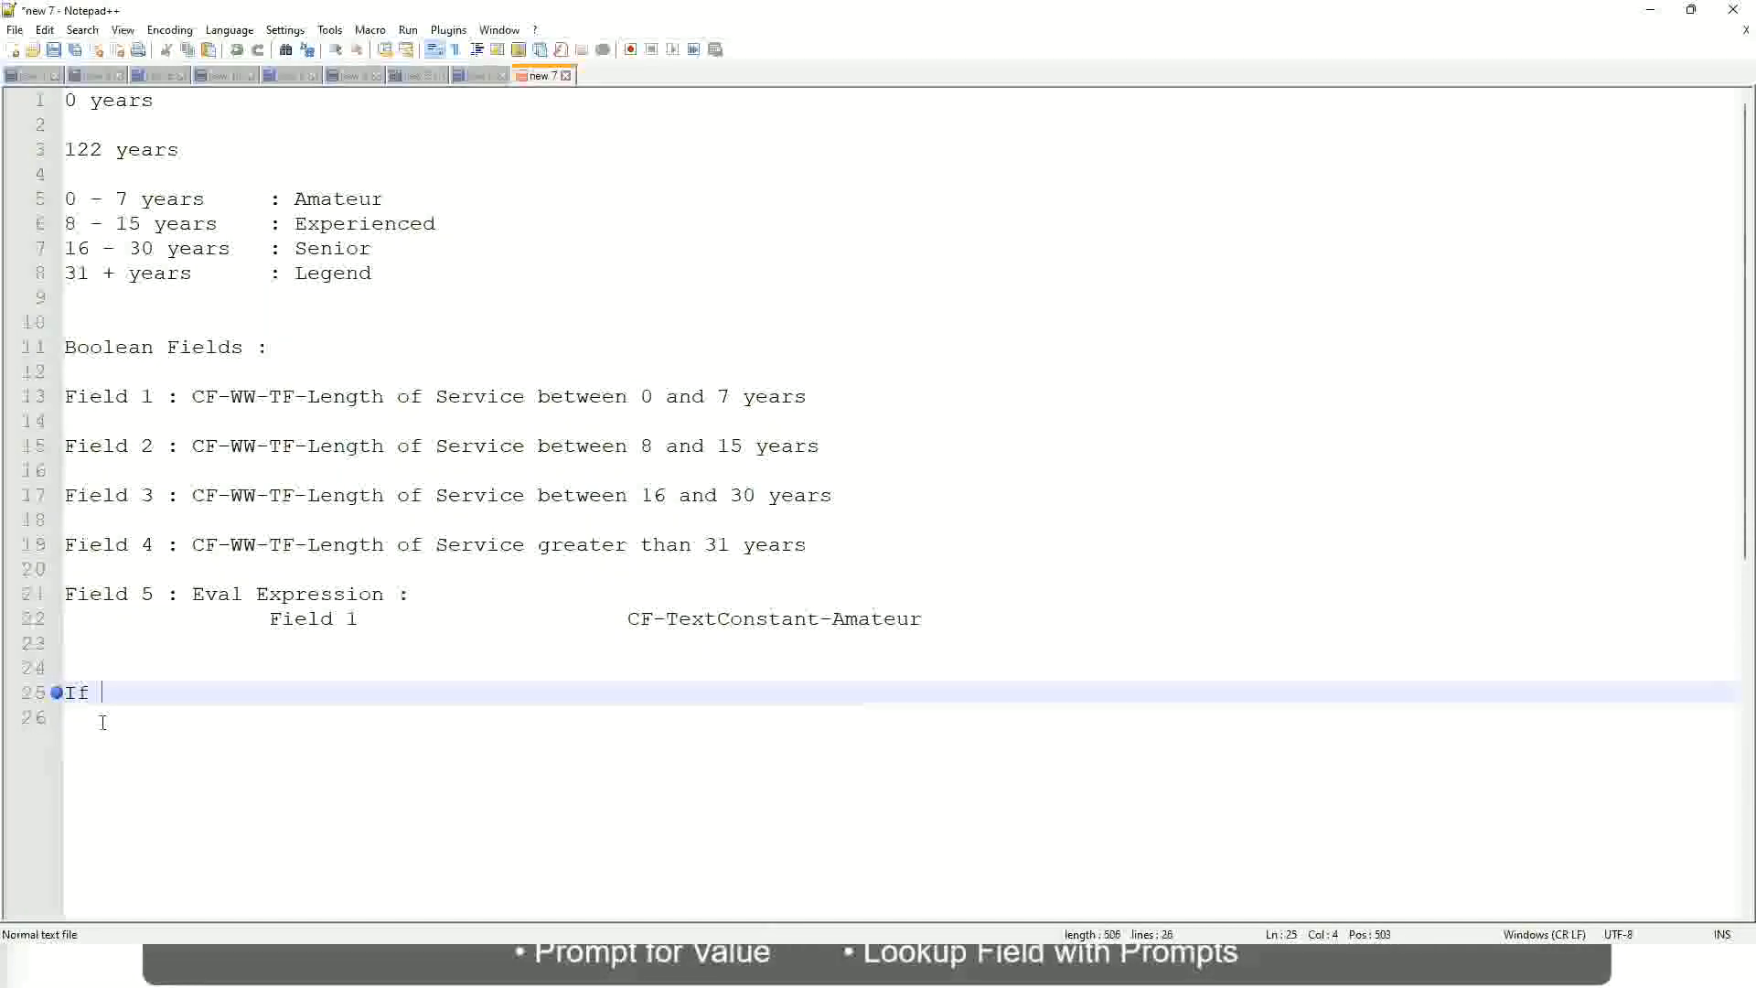
{"action": "type", "text": "Prior E"}
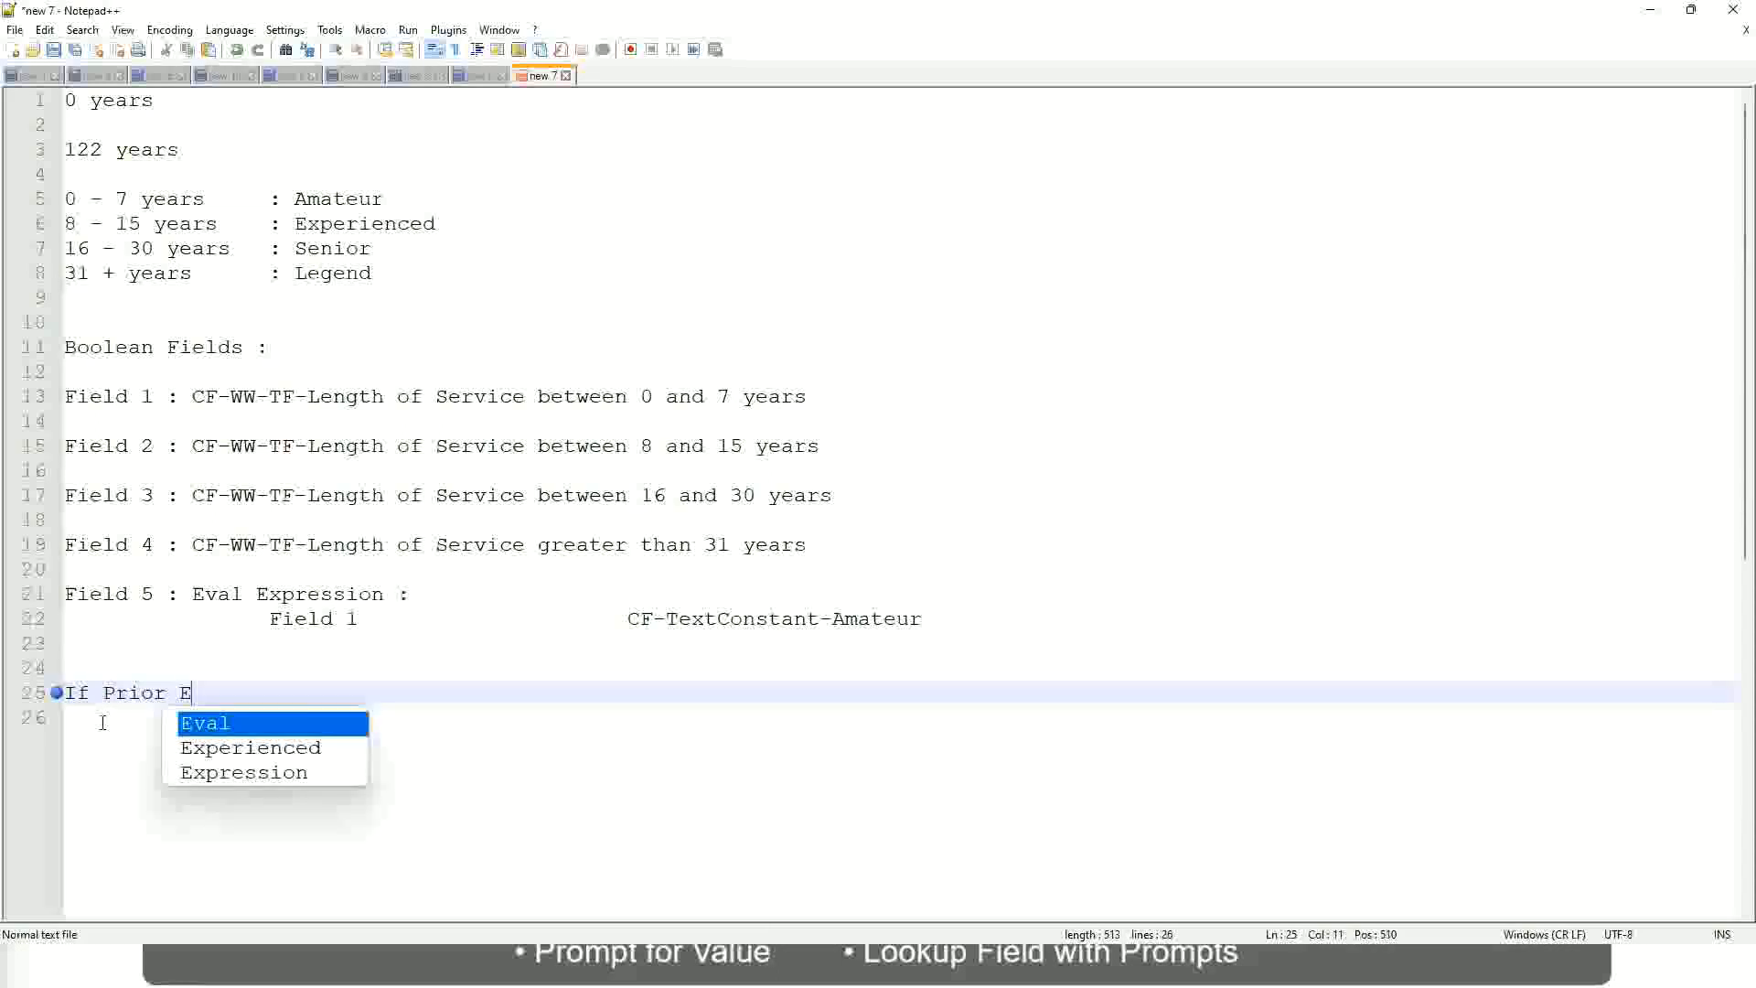
{"action": "type", "text": "xperience"}
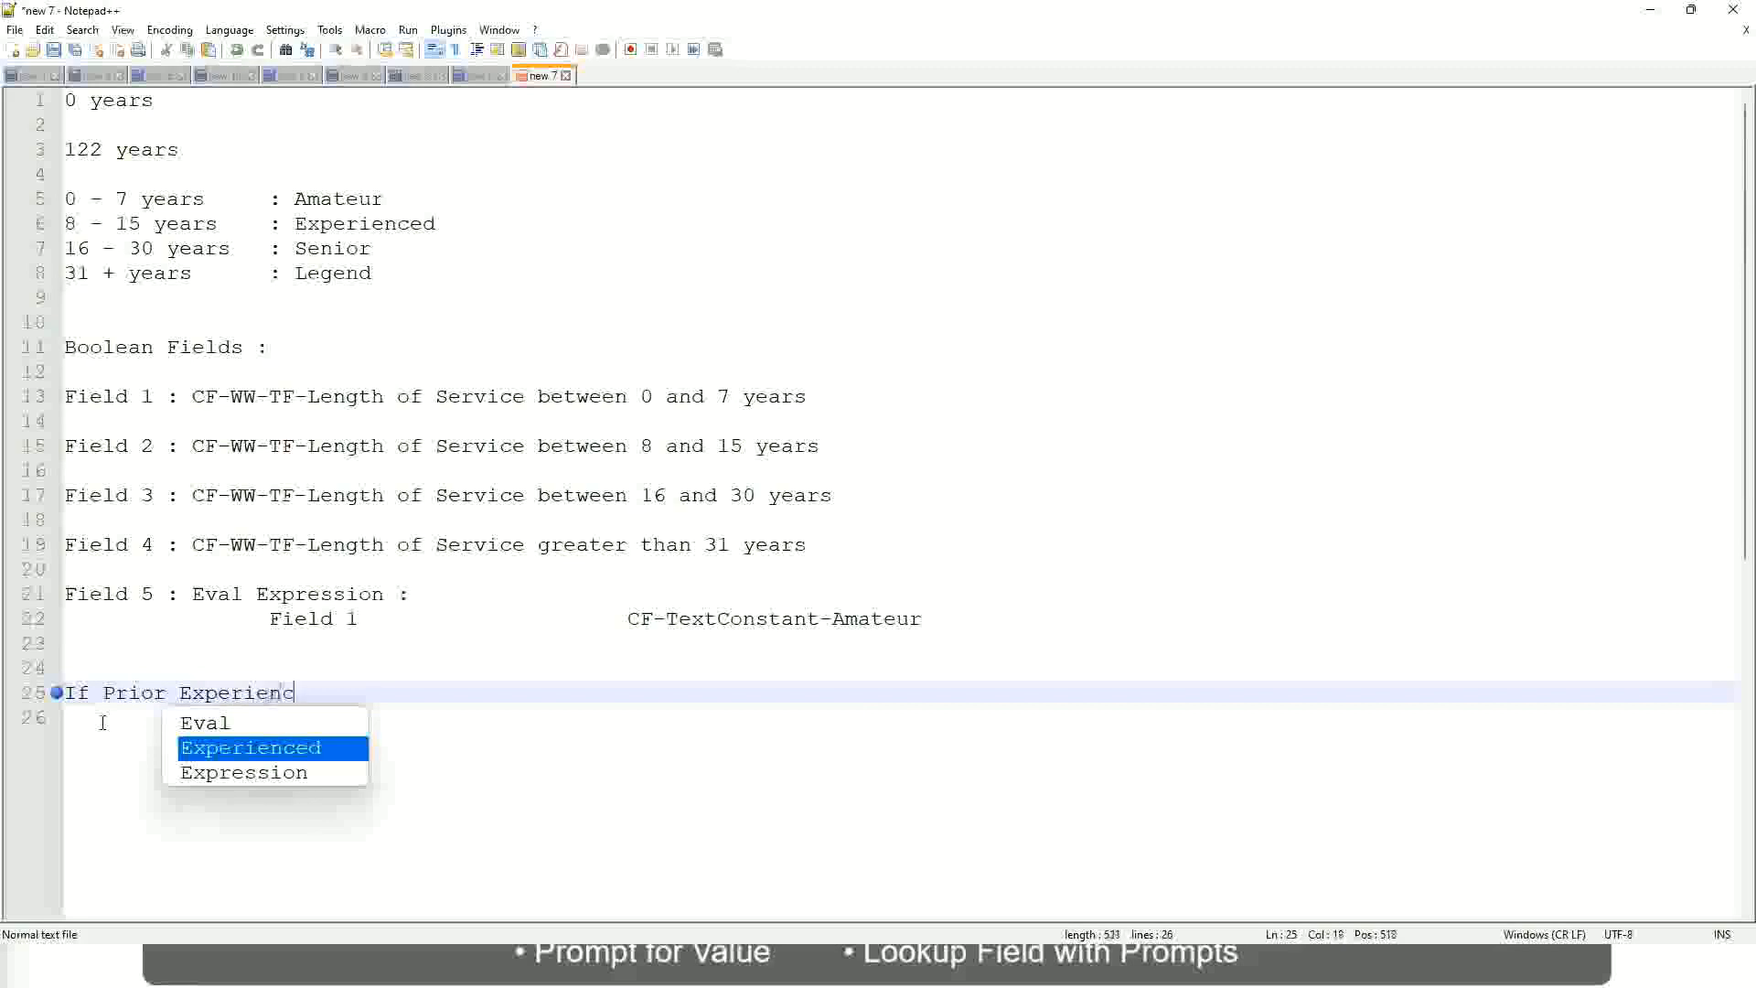
{"action": "key", "text": "BackSpace"}
{"action": "key", "text": "BackSpace"}
{"action": "key", "text": "BackSpace"}
{"action": "key", "text": "BackSpace"}
{"action": "key", "text": "BackSpace"}
{"action": "key", "text": "BackSpace"}
{"action": "key", "text": "BackSpace"}
{"action": "key", "text": "BackSpace"}
{"action": "key", "text": "BackSpace"}
{"action": "key", "text": "BackSpace"}
{"action": "key", "text": "BackSpace"}
{"action": "key", "text": "BackSpace"}
{"action": "key", "text": "BackSpace"}
{"action": "key", "text": "BackSpace"}
{"action": "key", "text": "BackSpace"}
{"action": "key", "text": "BackSpace"}
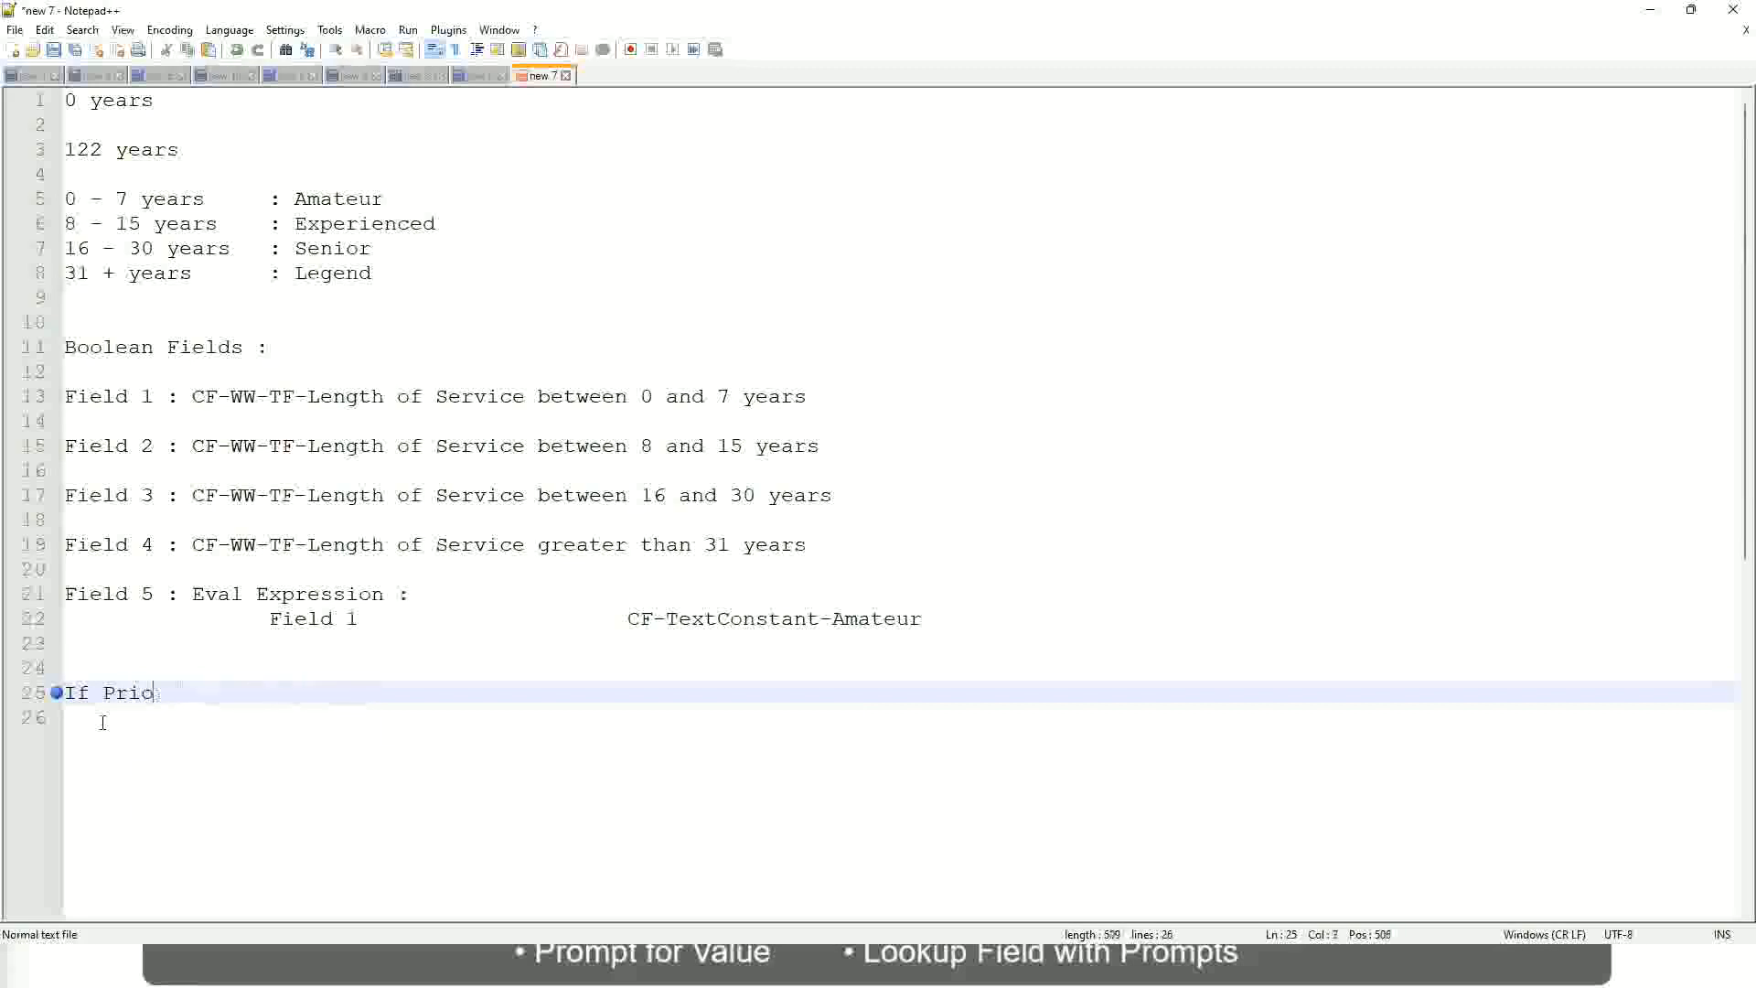
{"action": "type", "text": "Job "}
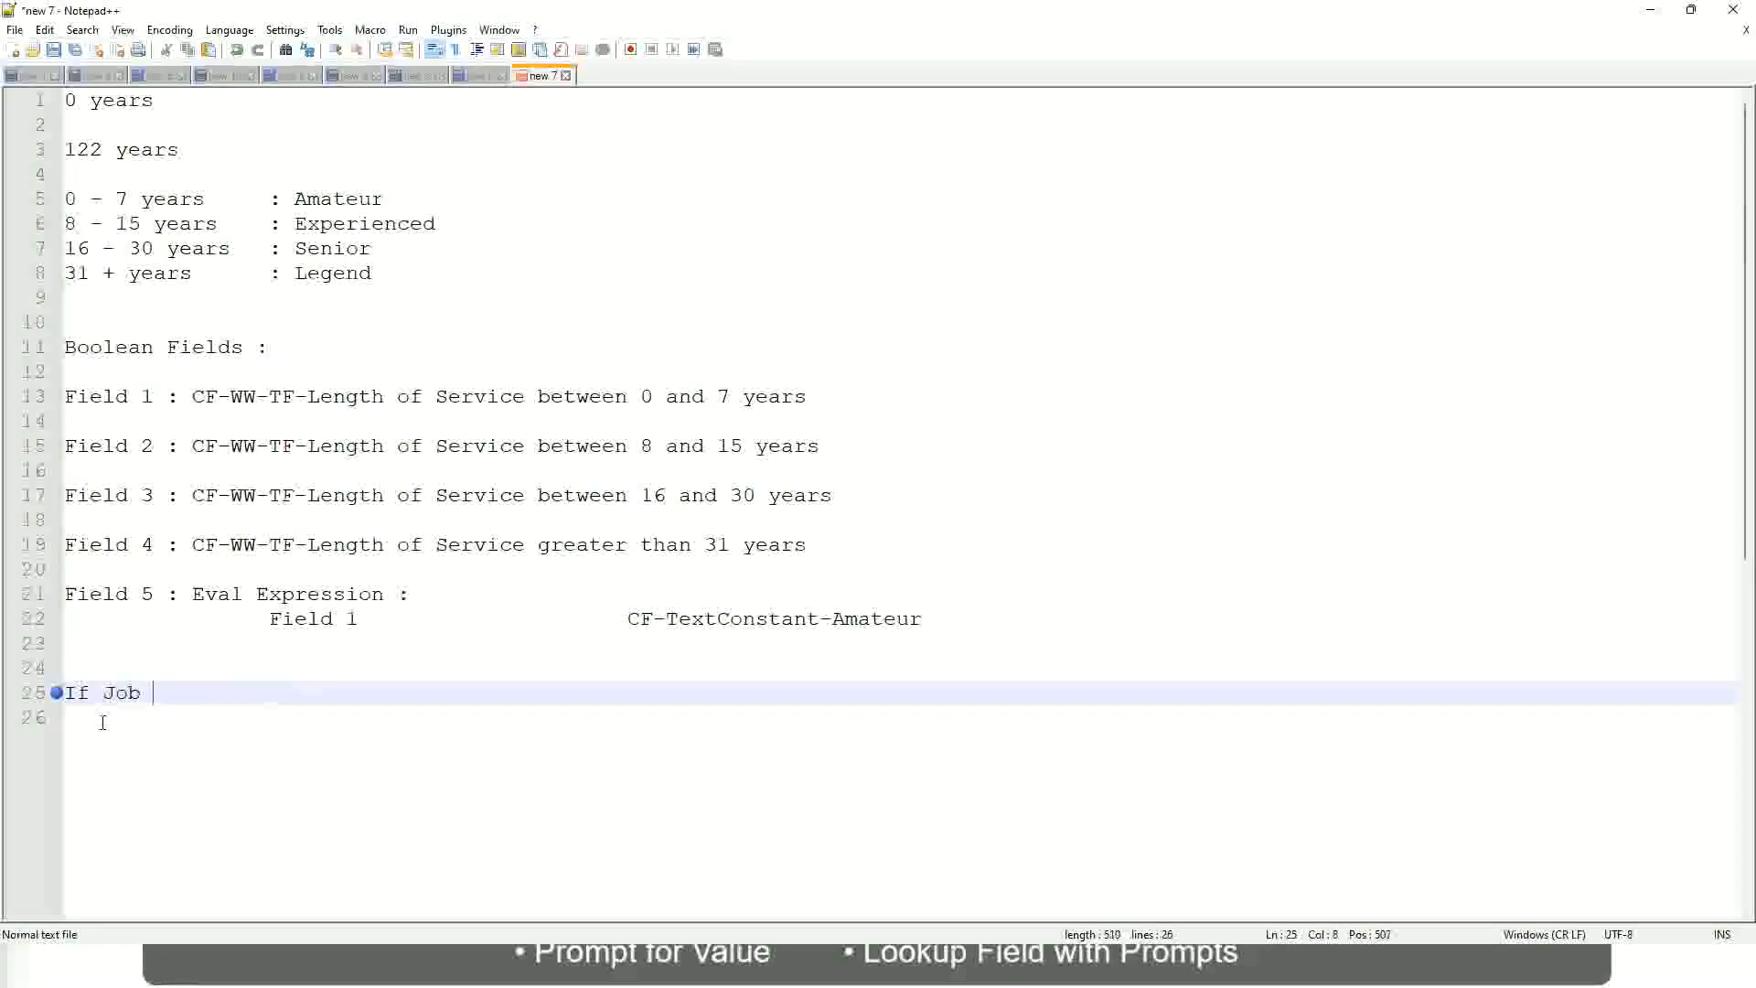
{"action": "type", "text": "Profile is "}
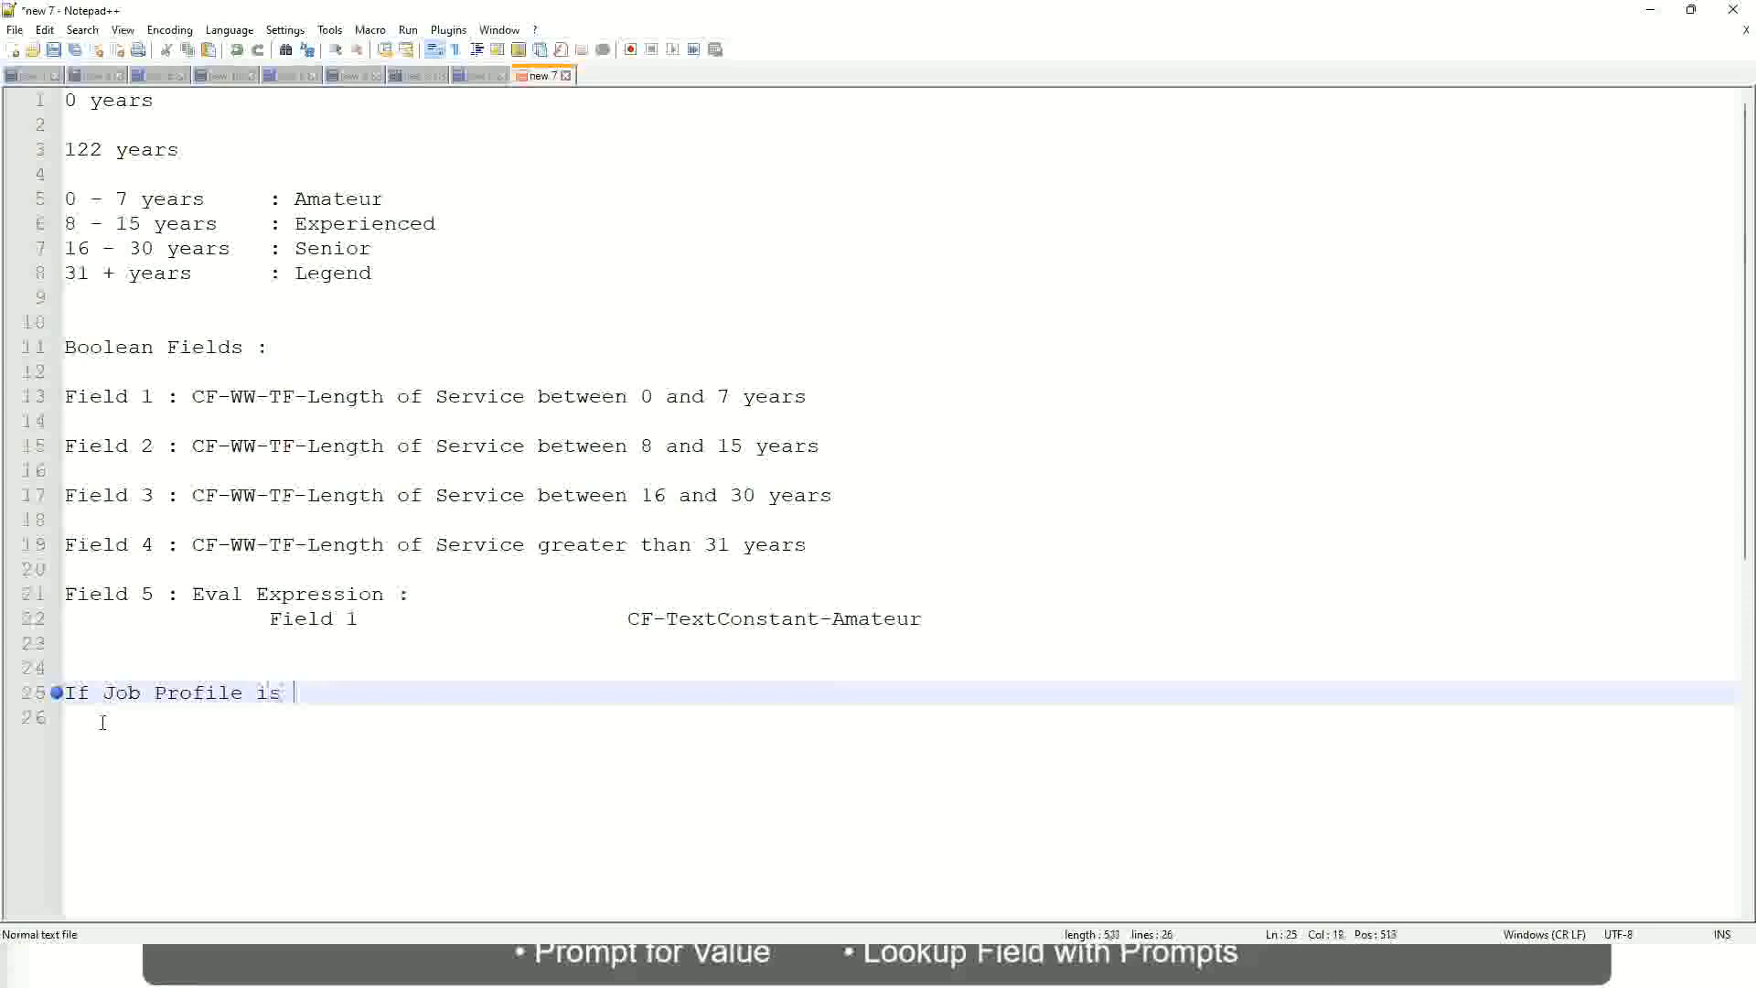
{"action": "type", "text": ": Mana"}
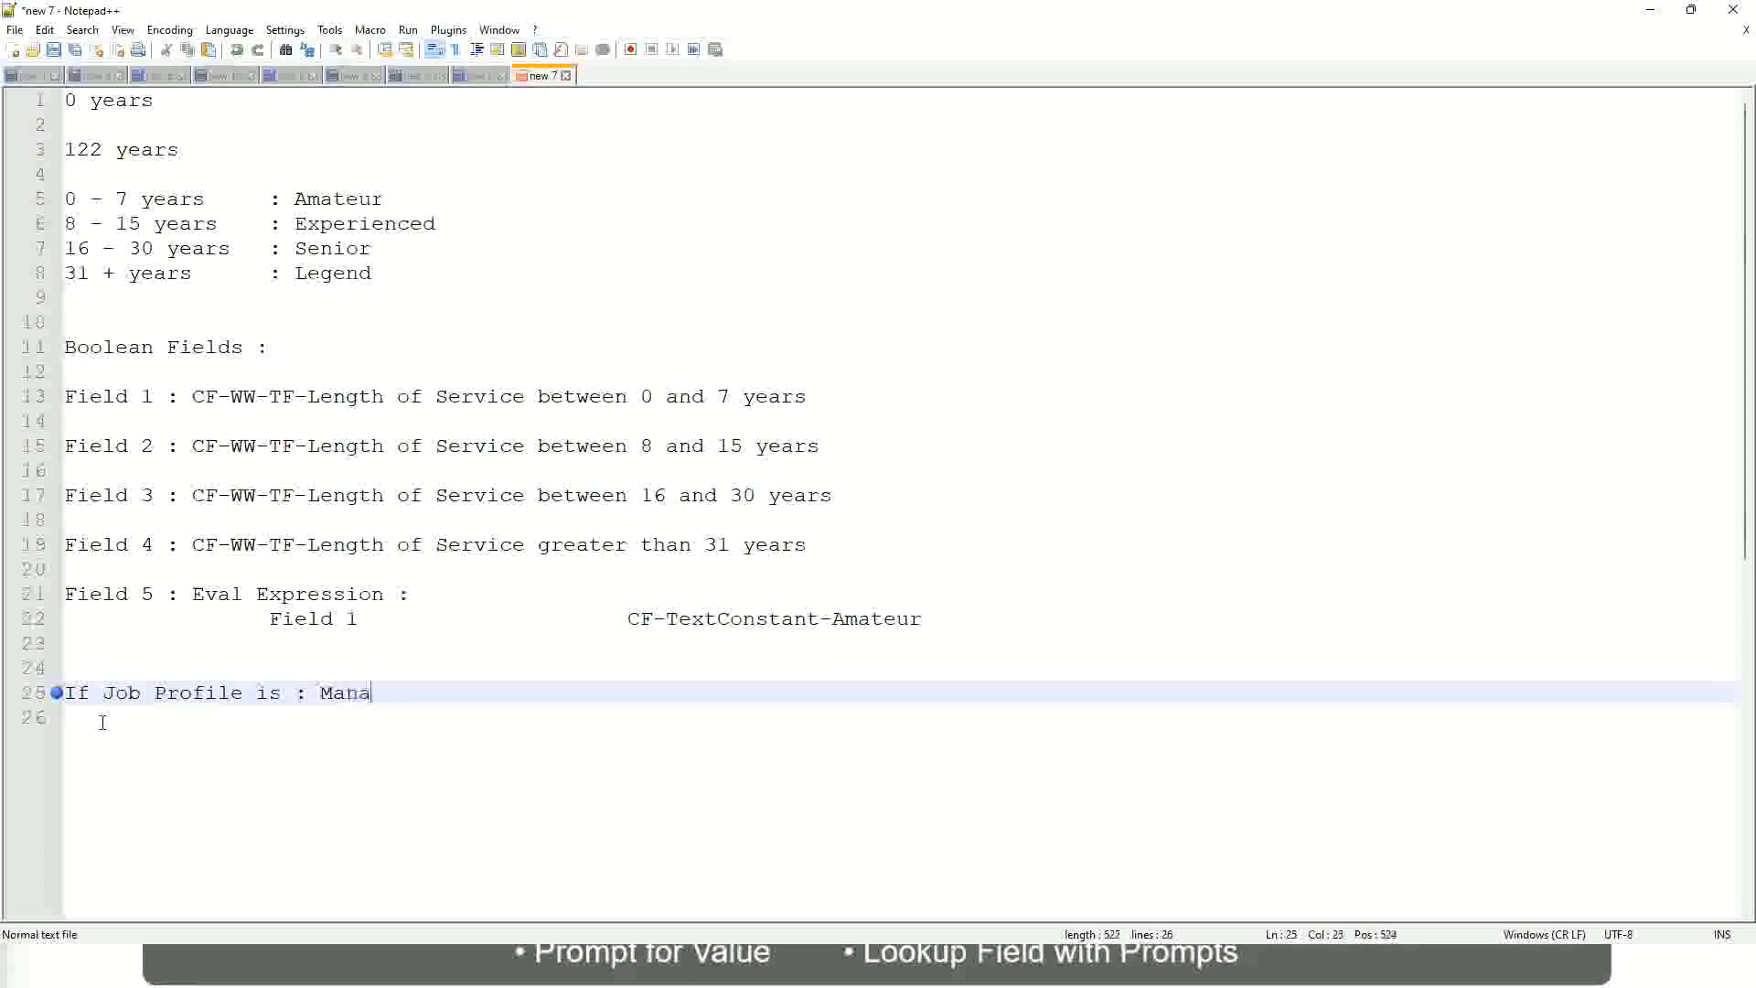
{"action": "type", "text": "ger"}
{"action": "key", "text": "BackSpace"}
{"action": "key", "text": "BackSpace"}
{"action": "key", "text": "BackSpace"}
{"action": "key", "text": "BackSpace"}
{"action": "key", "text": "BackSpace"}
{"action": "key", "text": "BackSpace"}
{"action": "key", "text": "BackSpace"}
{"action": "key", "text": "BackSpace"}
{"action": "key", "text": "BackSpace"}
{"action": "key", "text": "BackSpace"}
{"action": "key", "text": "BackSpace"}
{"action": "key", "text": "BackSpace"}
{"action": "key", "text": "BackSpace"}
{"action": "key", "text": "BackSpace"}
{"action": "key", "text": "BackSpace"}
{"action": "key", "text": "BackSpace"}
{"action": "key", "text": "BackSpace"}
{"action": "key", "text": "BackSpace"}
{"action": "key", "text": "BackSpace"}
{"action": "key", "text": "BackSpace"}
{"action": "key", "text": "BackSpace"}
Step: Complete the condition on line 25 to read "If Management Level is Manager or Above"
{"action": "type", "text": "Manage"}
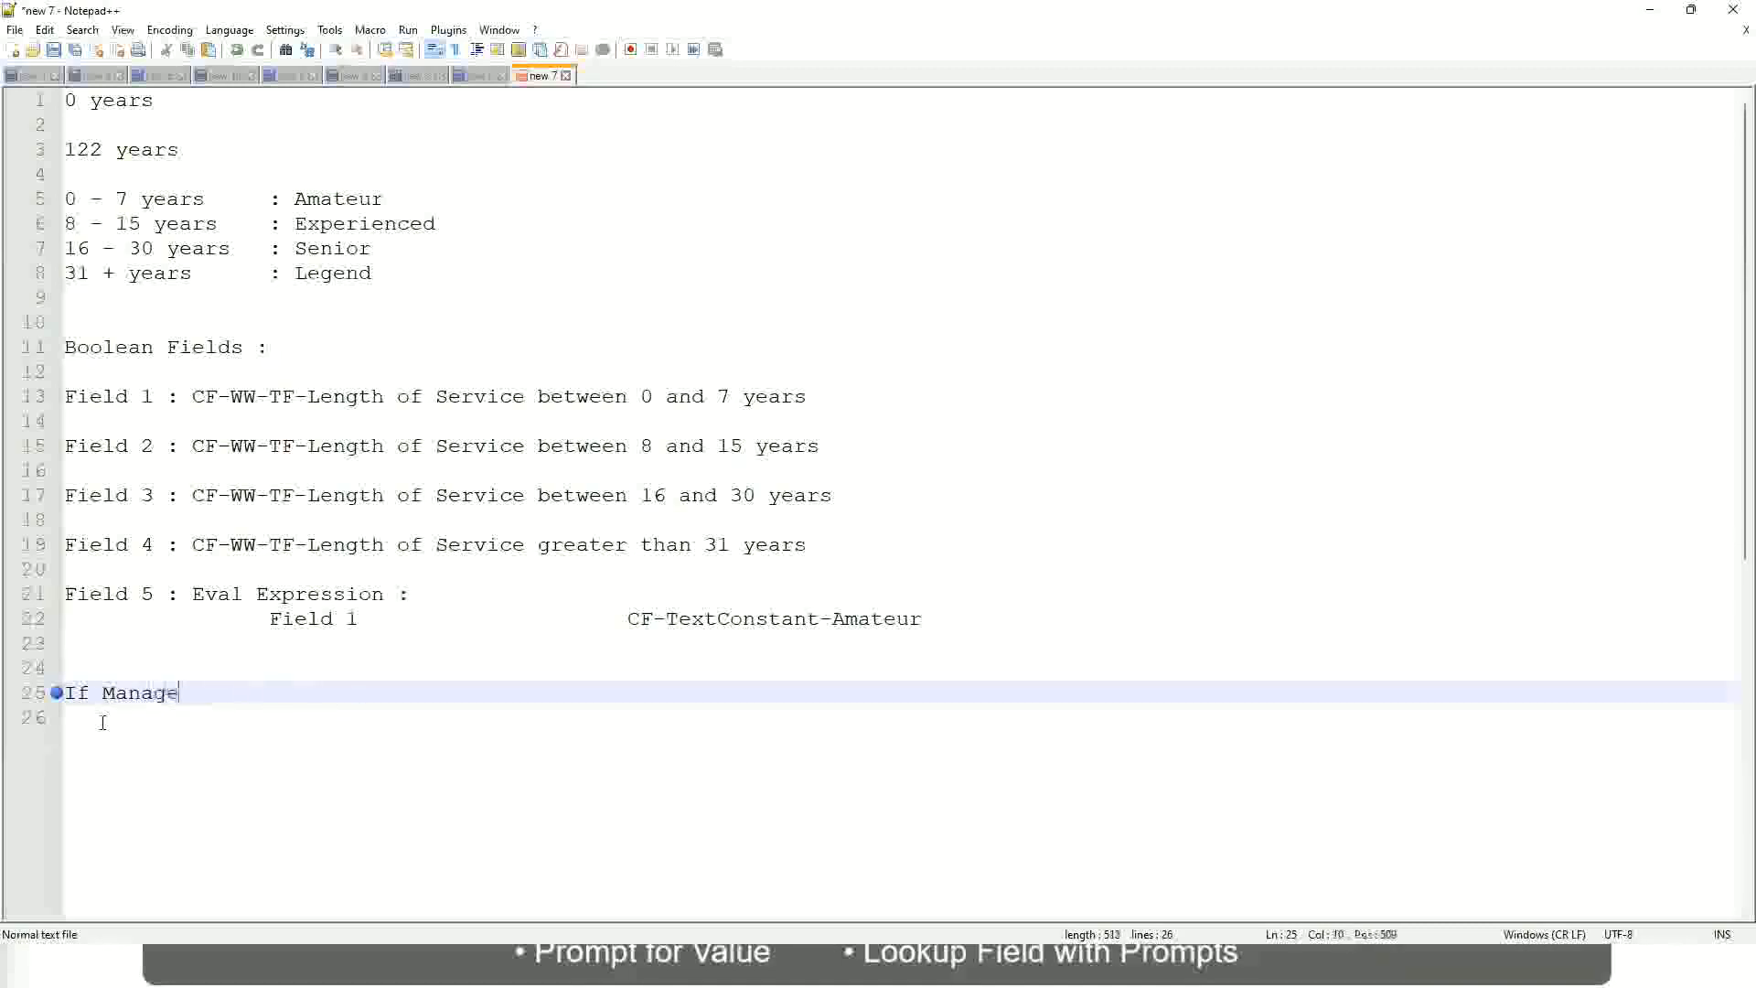
{"action": "type", "text": "ment Level "}
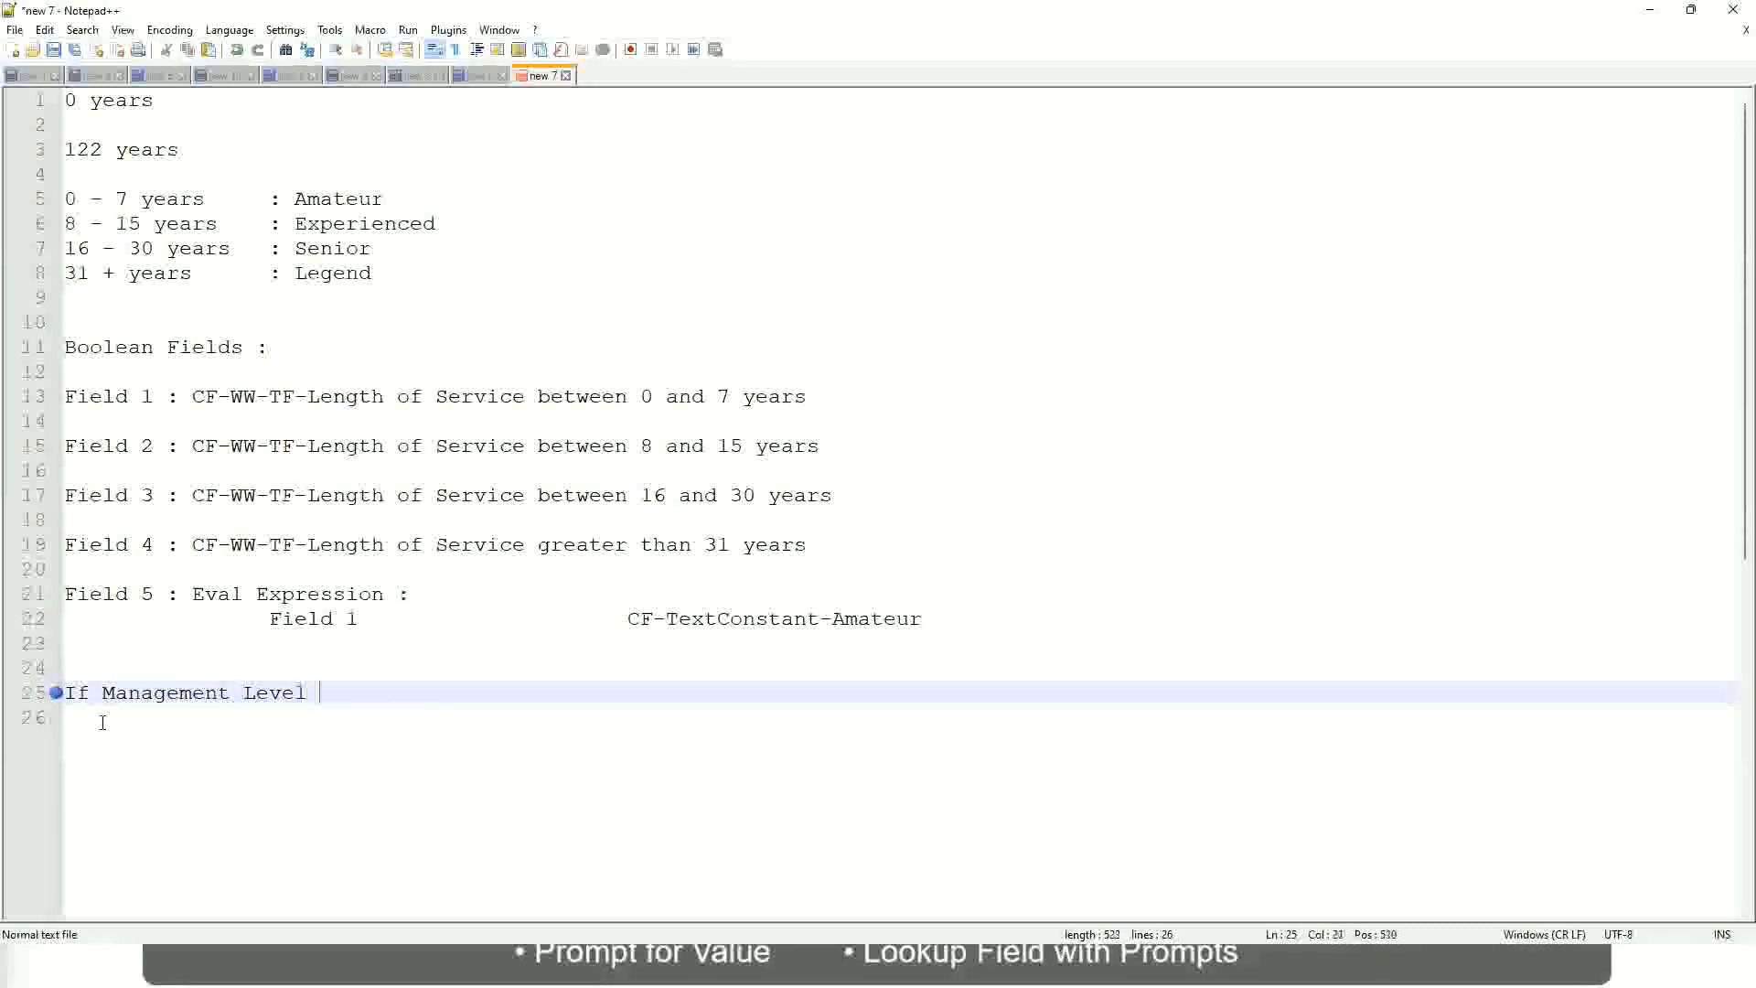
{"action": "type", "text": "is Manager or Above"}
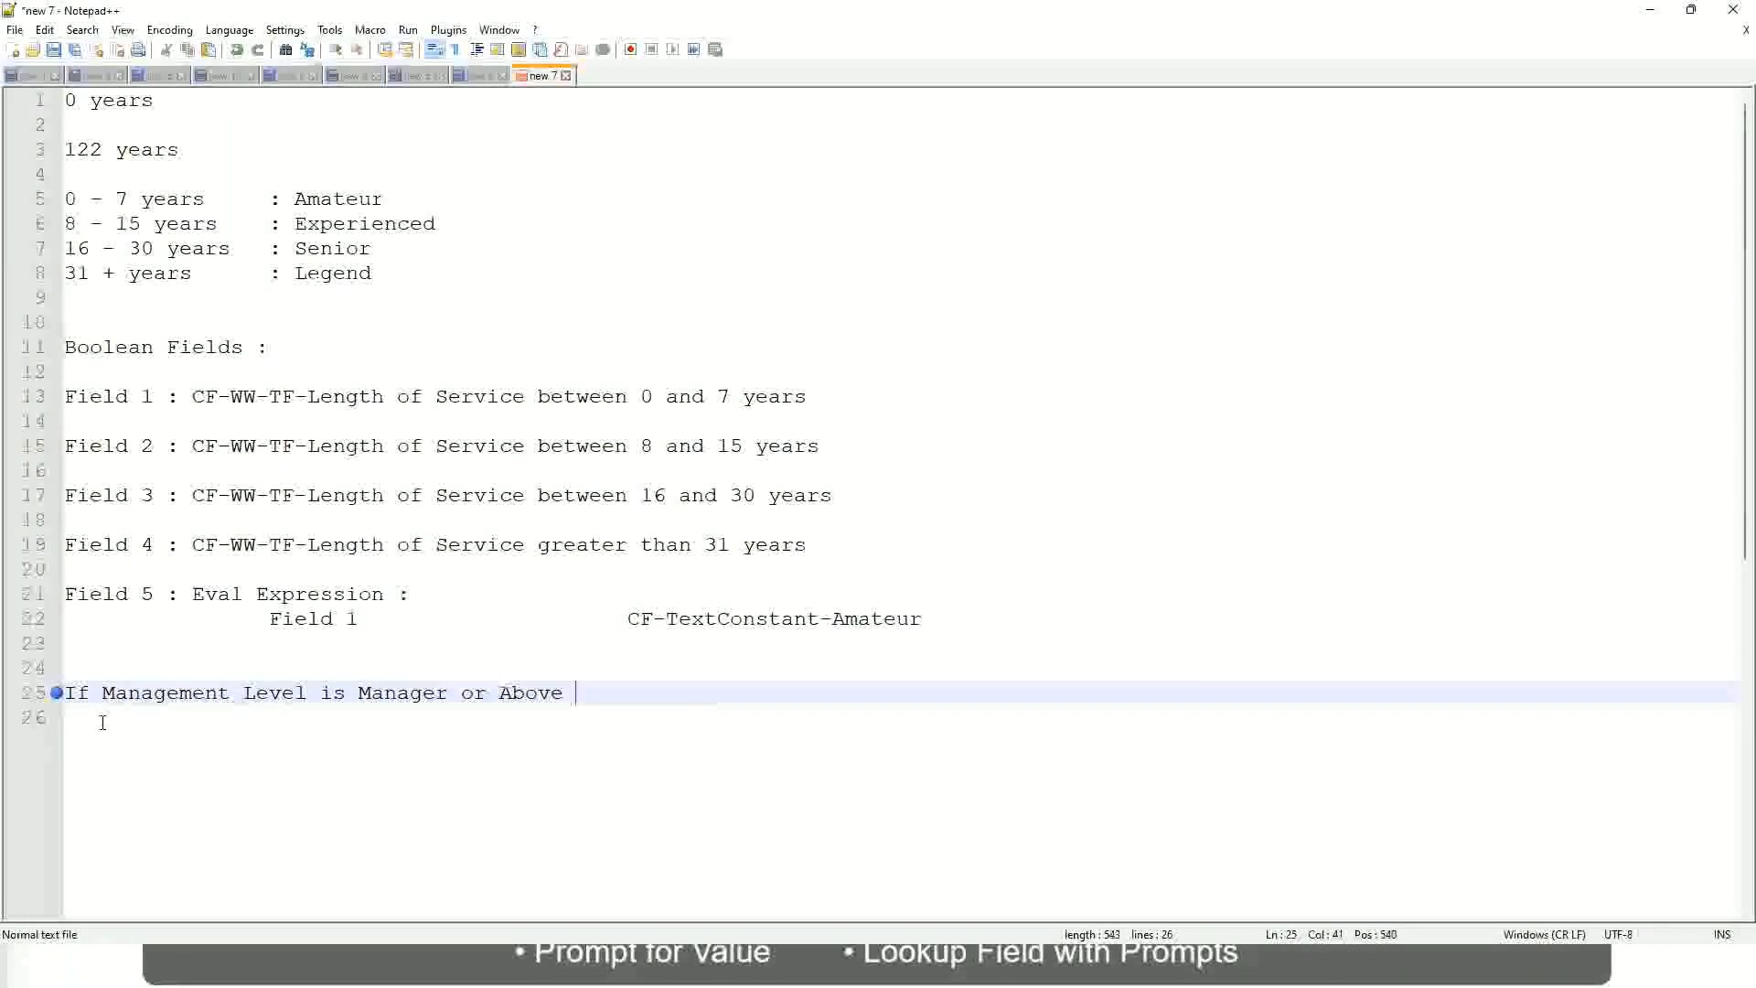
Step: Add "Proposed Allowance Plan : Car Allowance" as an indented outcome on the same line, and start a new line
{"action": "key", "text": "Tab"}
{"action": "key", "text": "Tab"}
{"action": "key", "text": "Tab"}
{"action": "key", "text": "Tab"}
{"action": "key", "text": "Tab"}
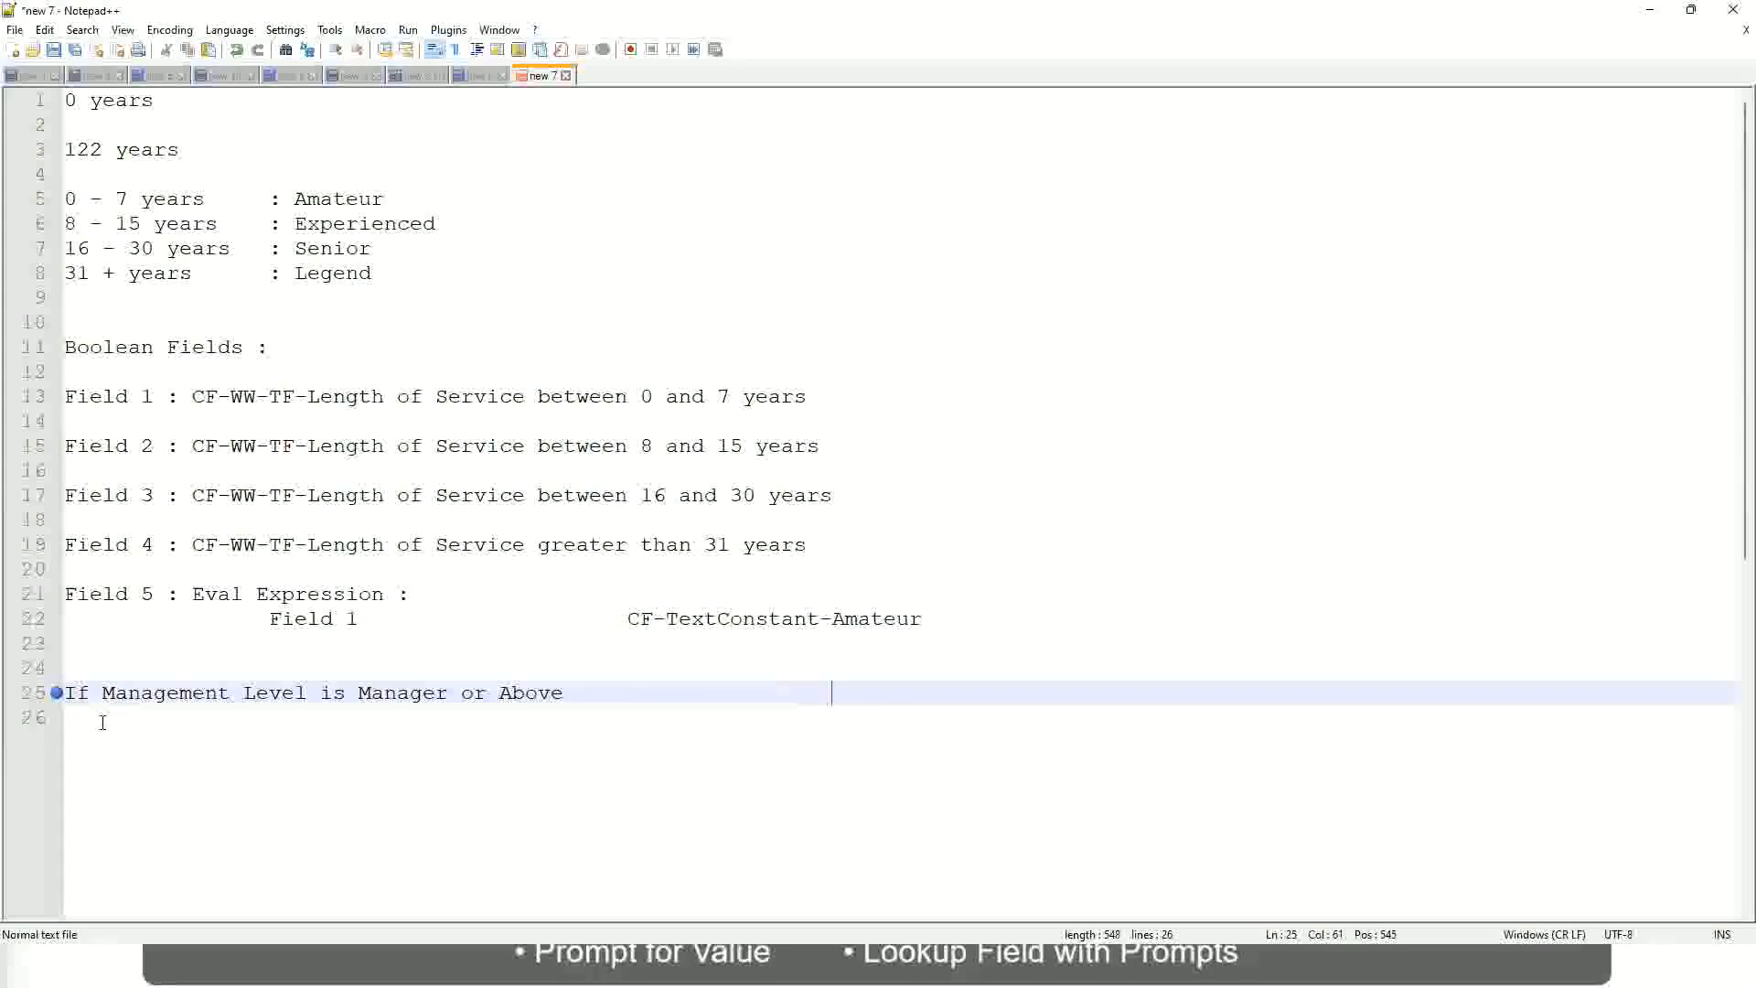
{"action": "type", "text": "Proposed"}
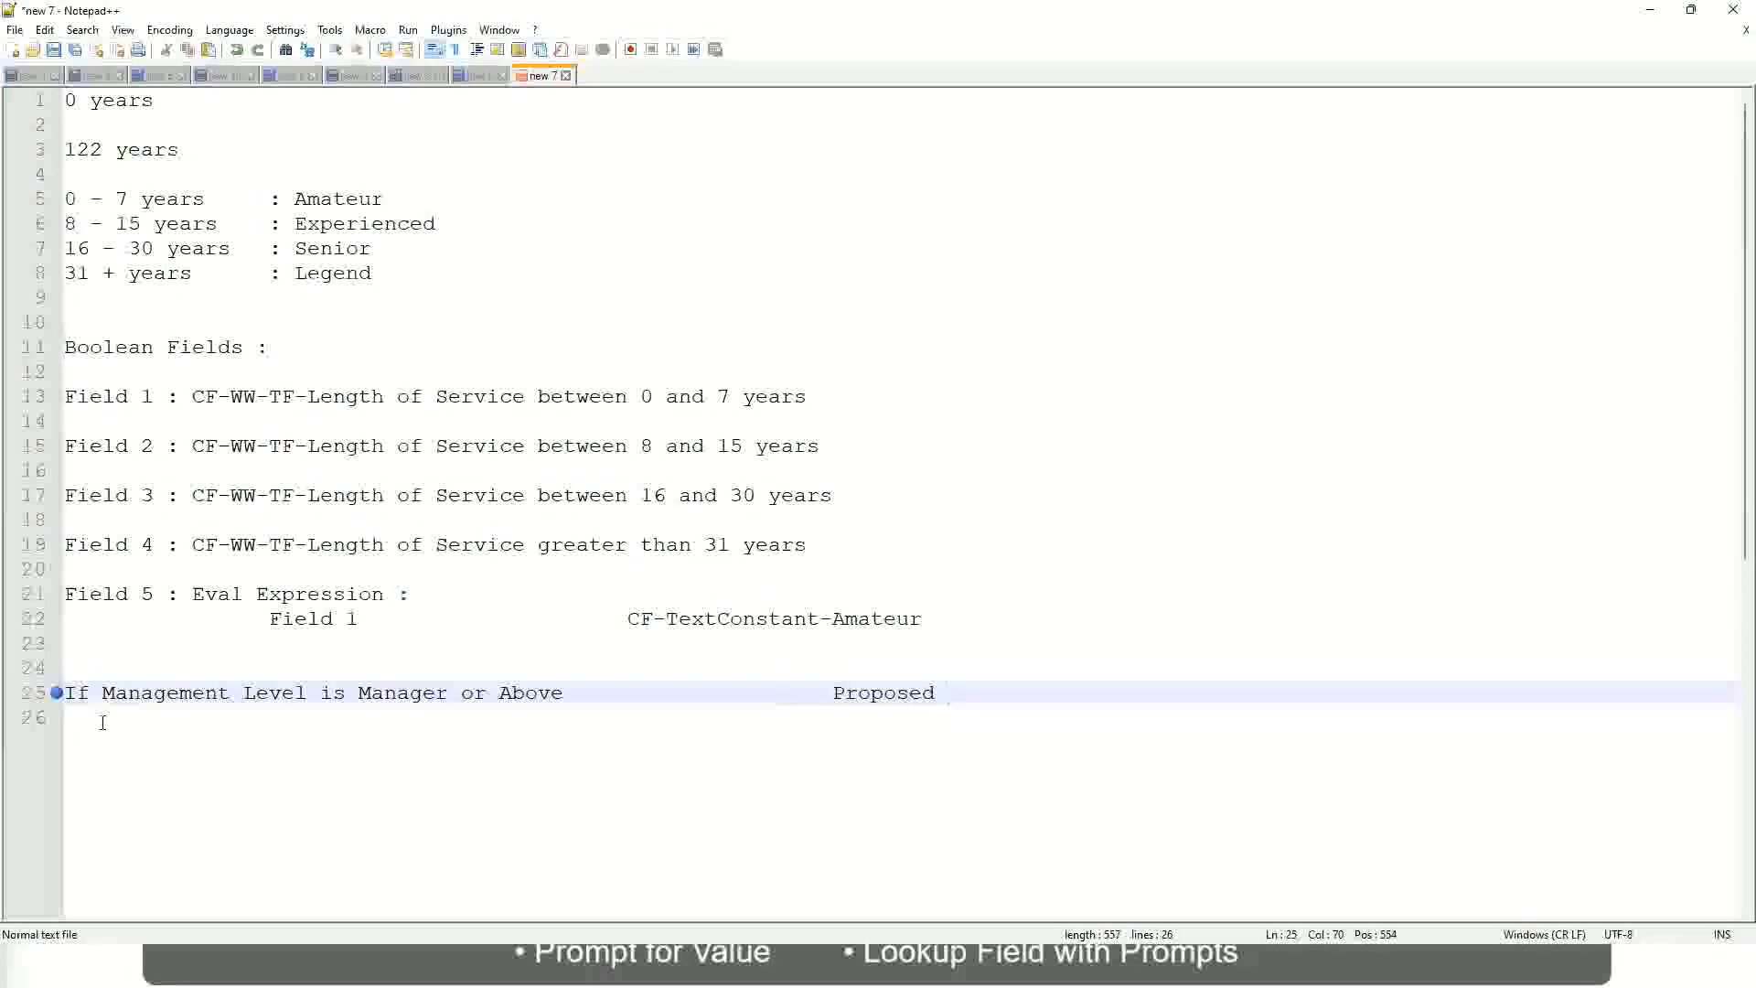
{"action": "type", "text": "Allowance Plan"}
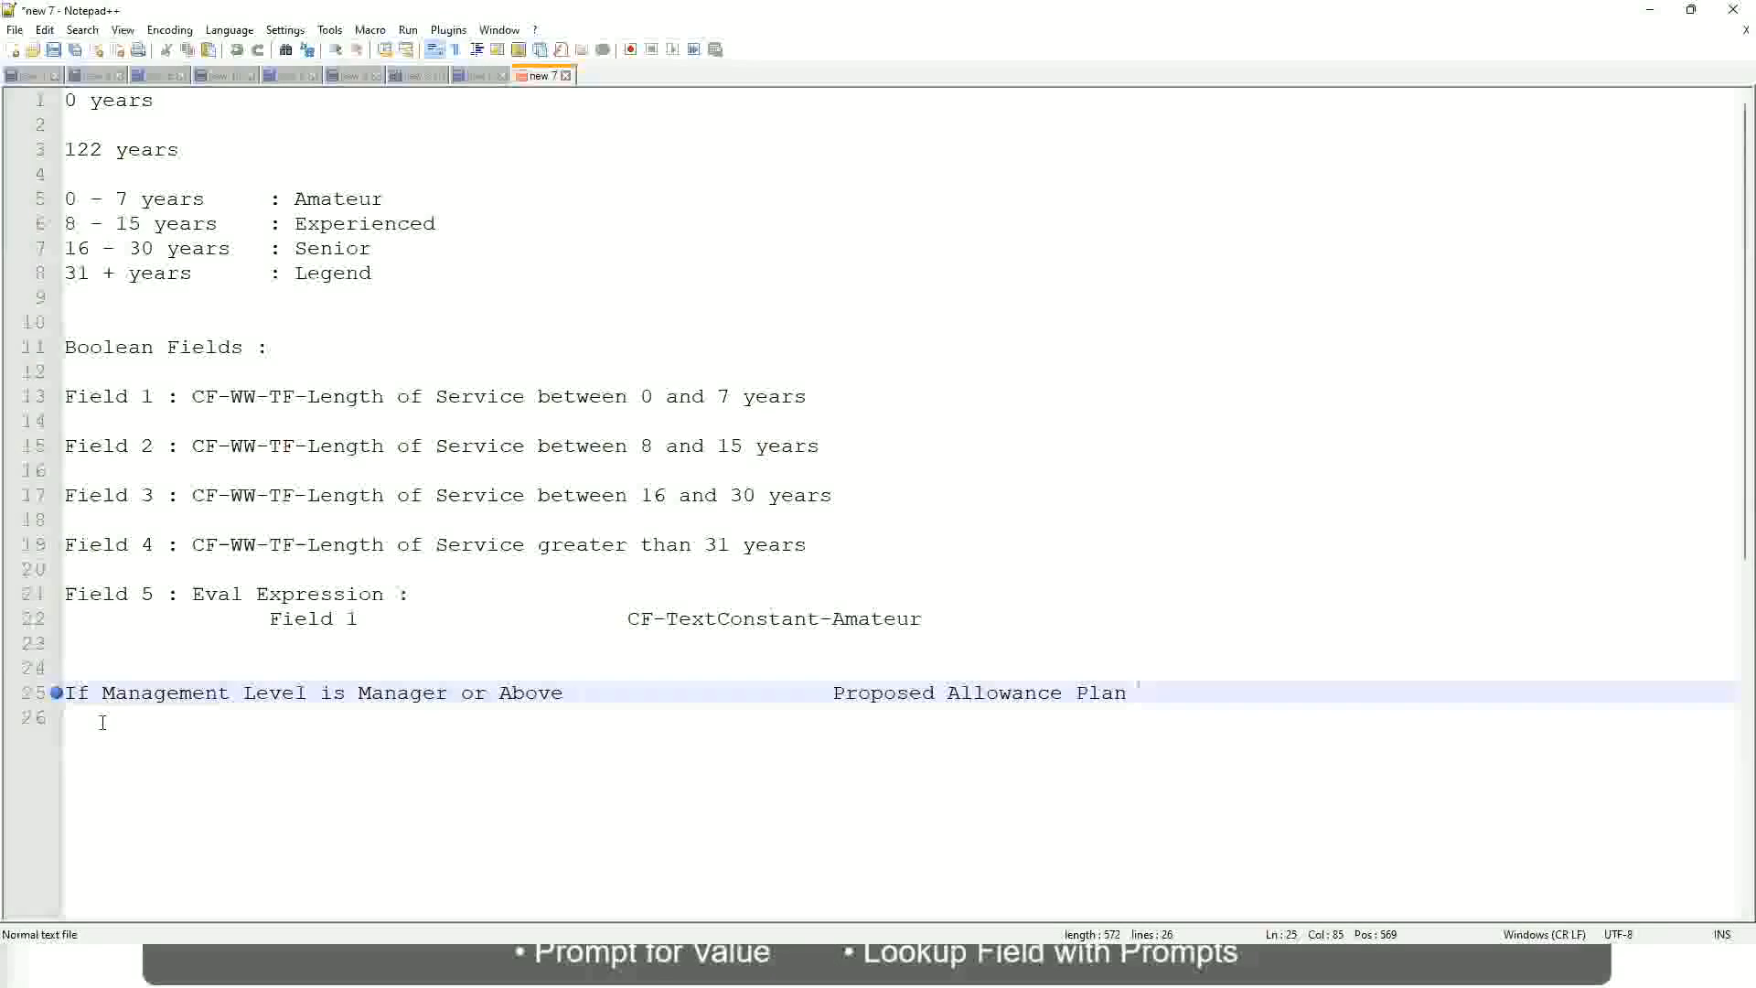
{"action": "type", "text": ": "}
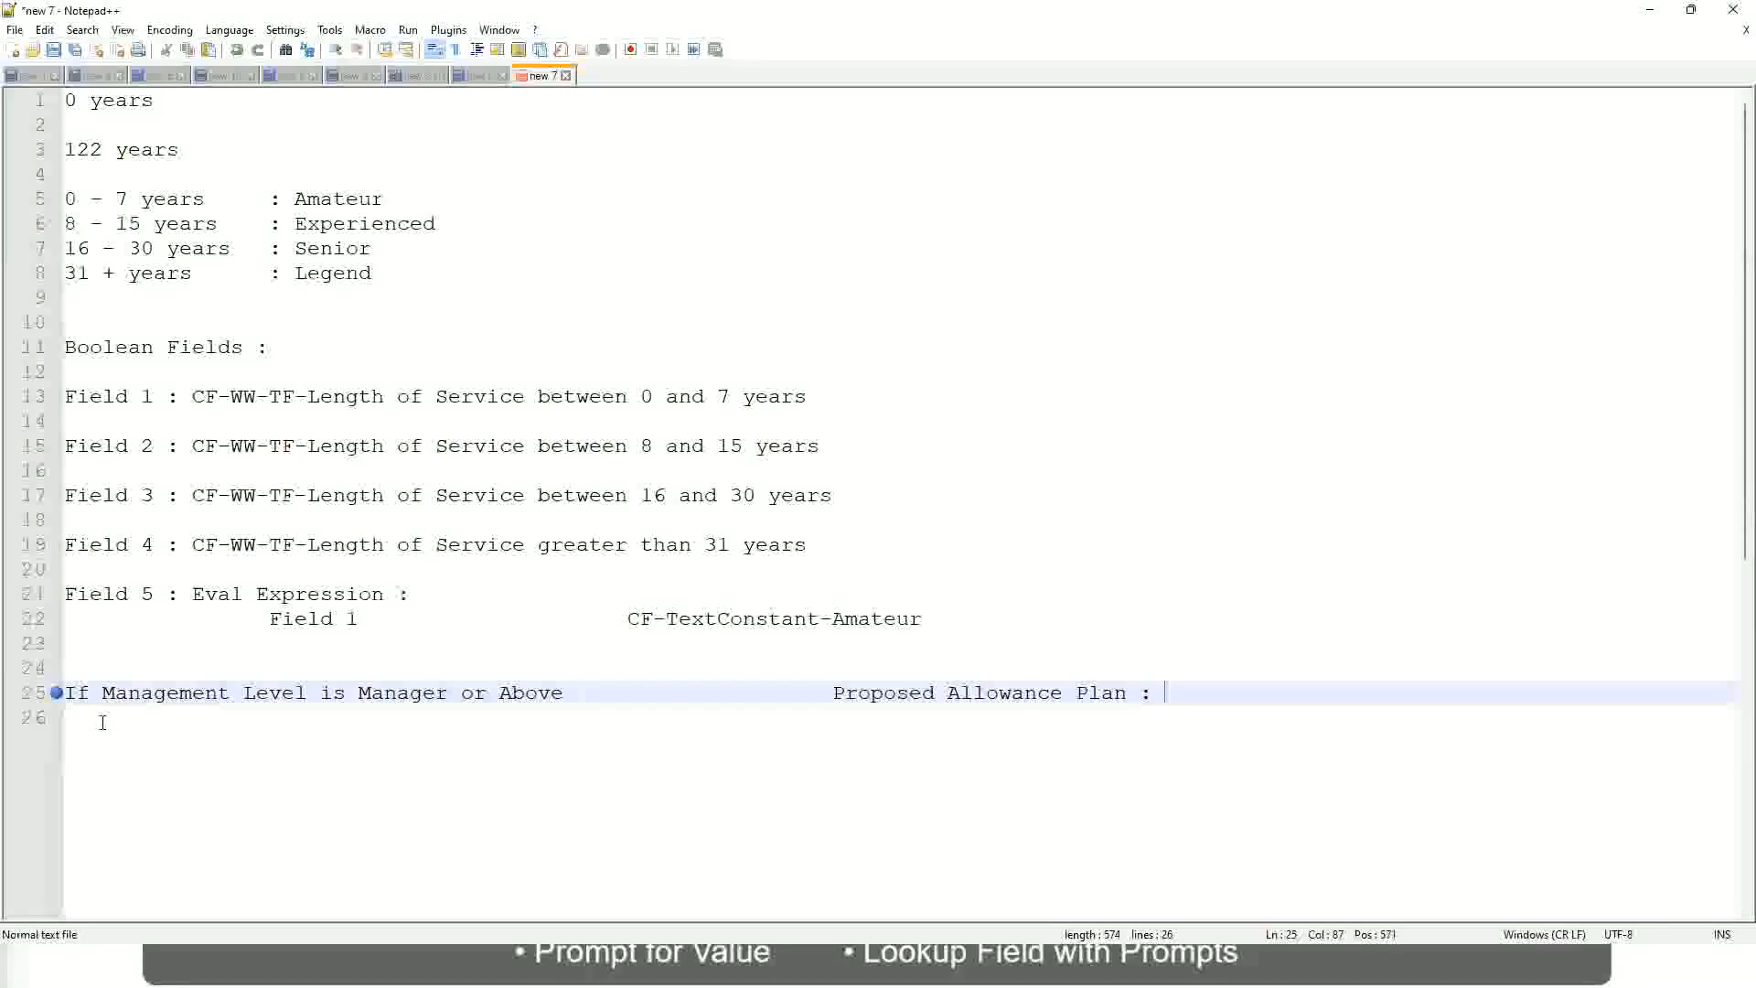
{"action": "type", "text": "Car Allowance"}
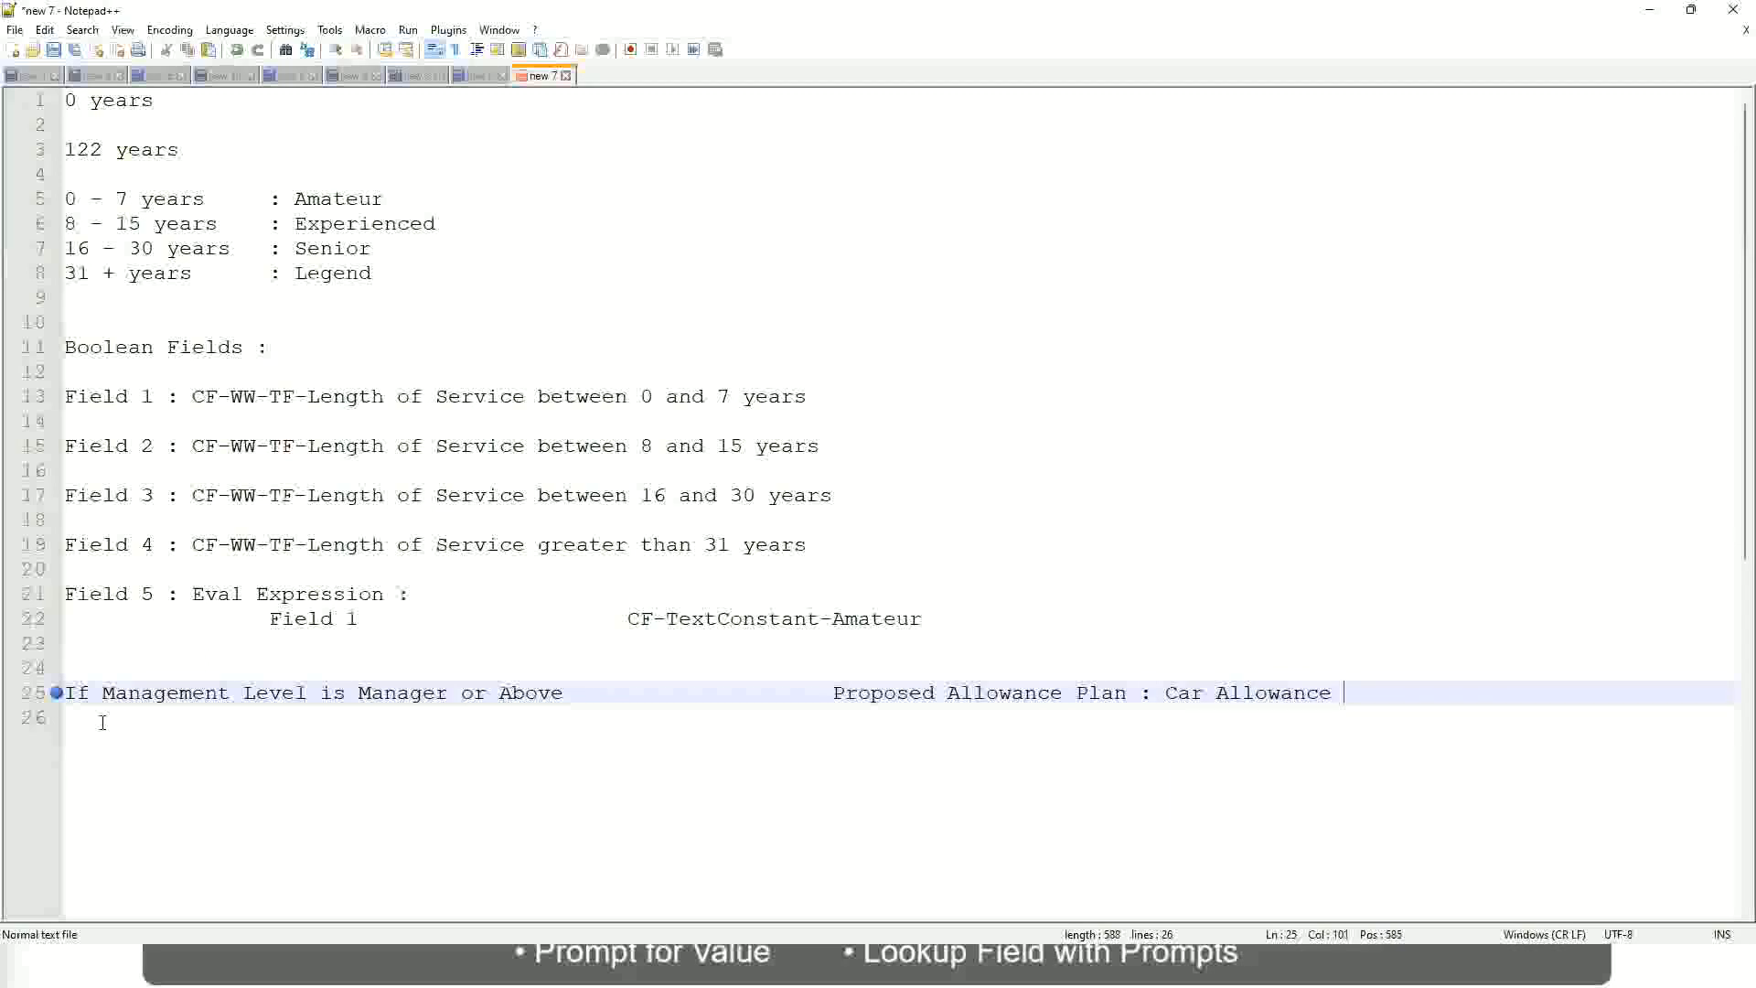
{"action": "key", "text": "Return"}
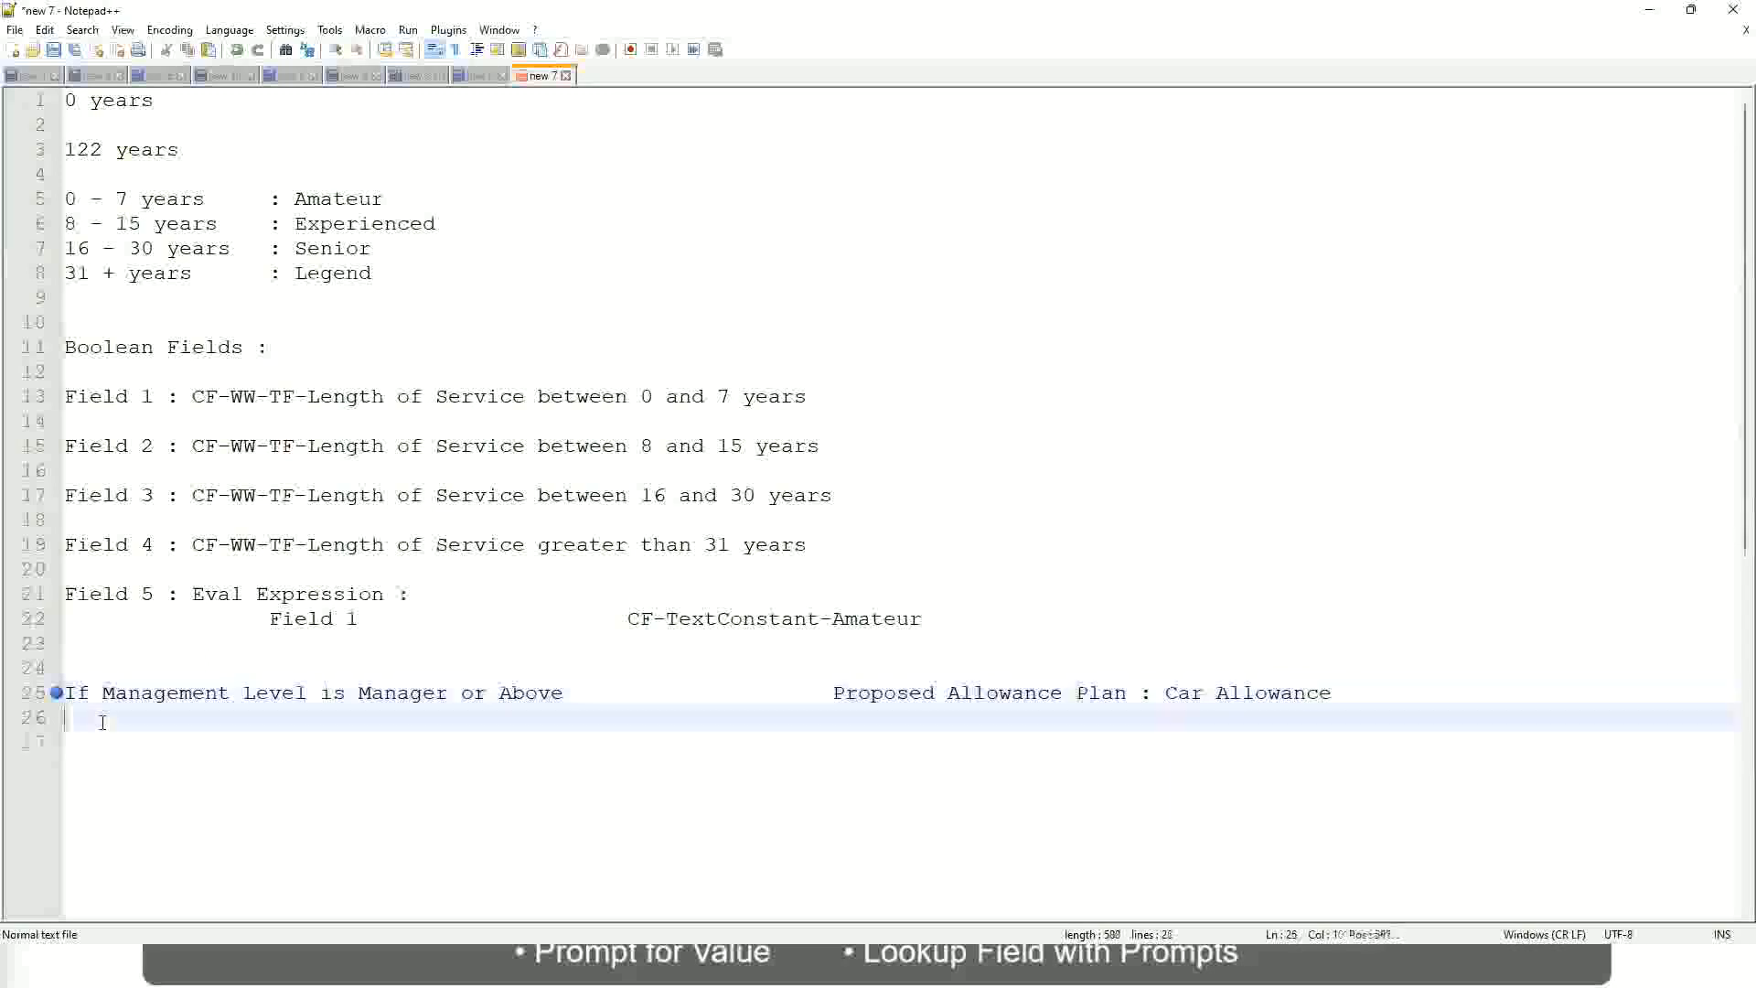
Step: Begin line 26 with "If Management Level is" and remove "or Above" from the Manager condition on line 25
{"action": "type", "text": "If Management Level is"}
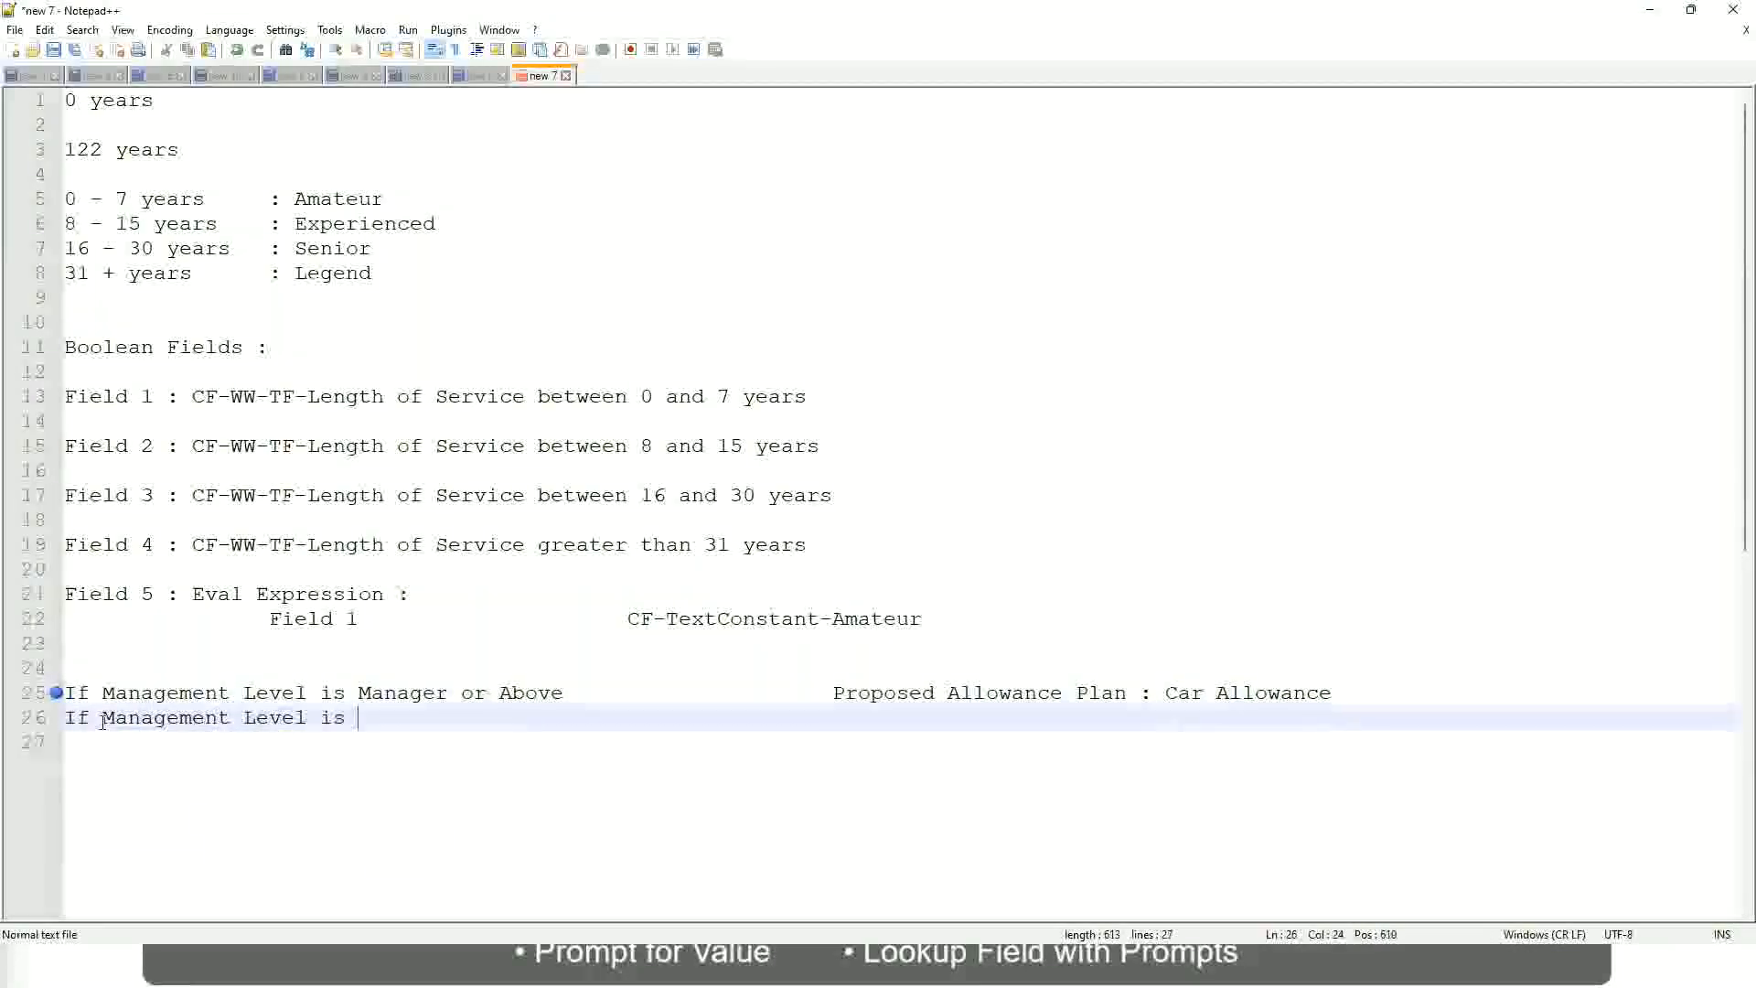
{"action": "key", "text": "Up"}
{"action": "key", "text": "Right"}
{"action": "key", "text": "Right"}
{"action": "key", "text": "Right"}
{"action": "key", "text": "Right"}
{"action": "key", "text": "Right"}
{"action": "key", "text": "Right"}
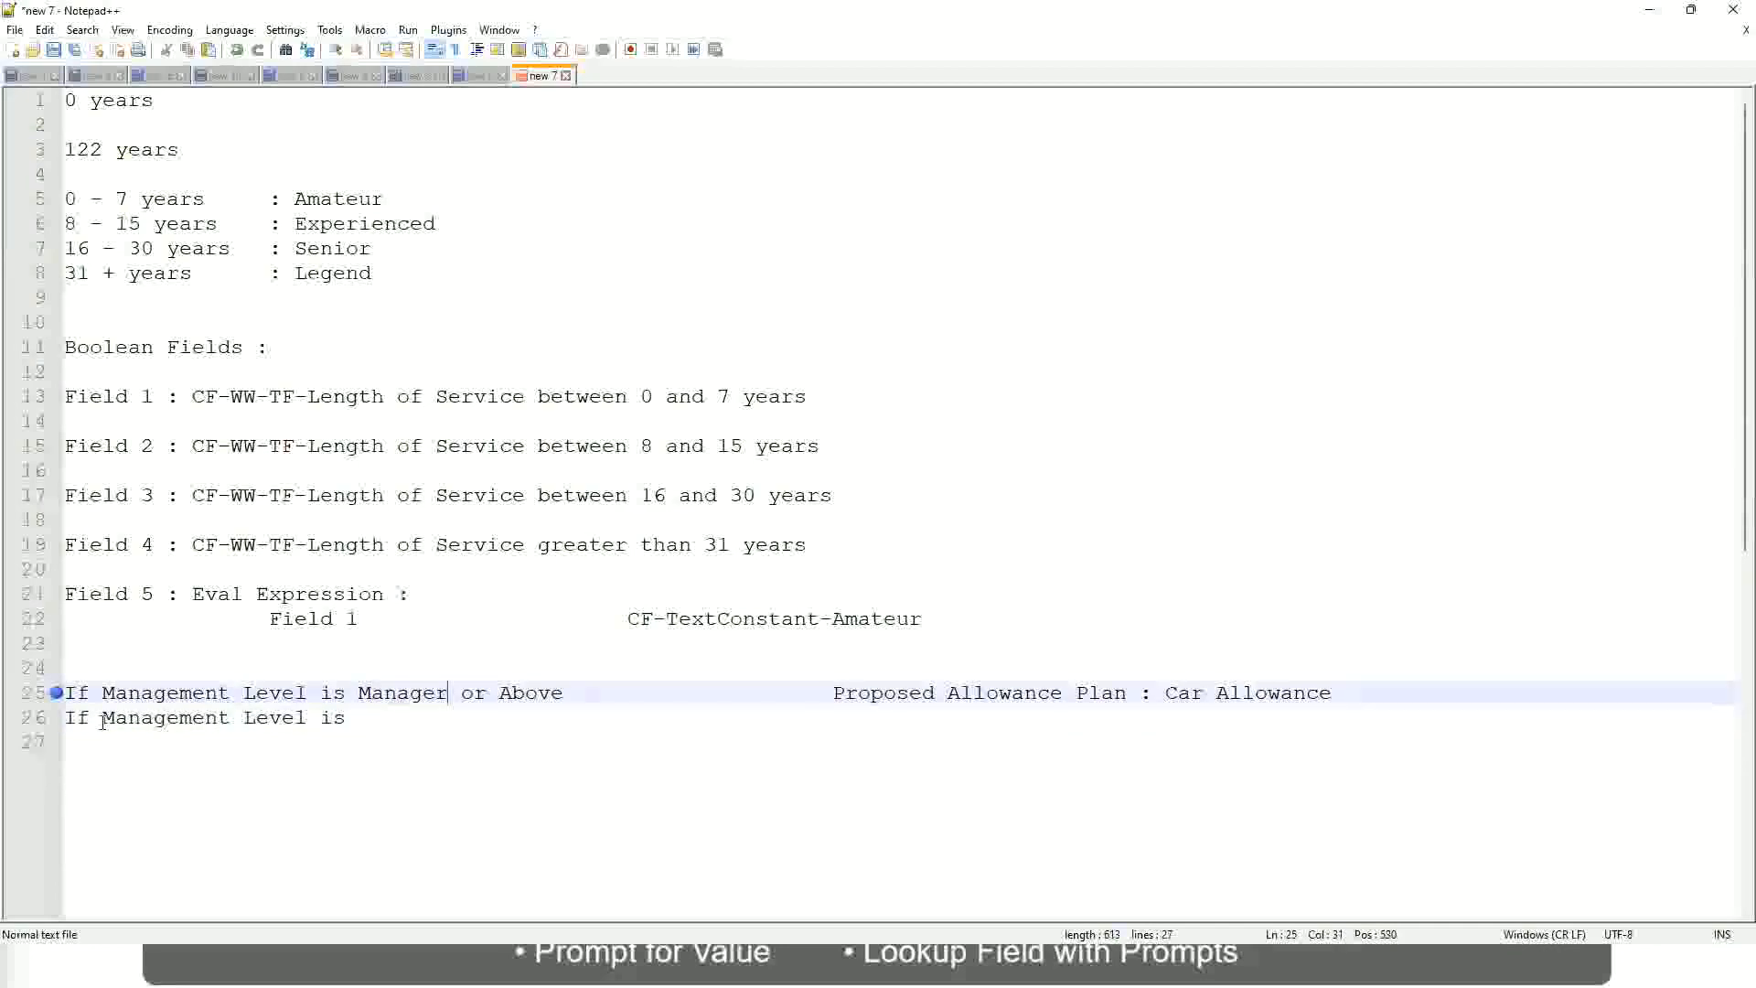
{"action": "key", "text": "shift+Right"}
{"action": "key", "text": "shift+Right"}
{"action": "key", "text": "shift+Right"}
{"action": "key", "text": "shift+Right"}
{"action": "key", "text": "shift+Right"}
{"action": "key", "text": "shift+Right"}
{"action": "key", "text": "shift+Right"}
{"action": "key", "text": "shift+Right"}
{"action": "key", "text": "shift+Right"}
{"action": "key", "text": "Delete"}
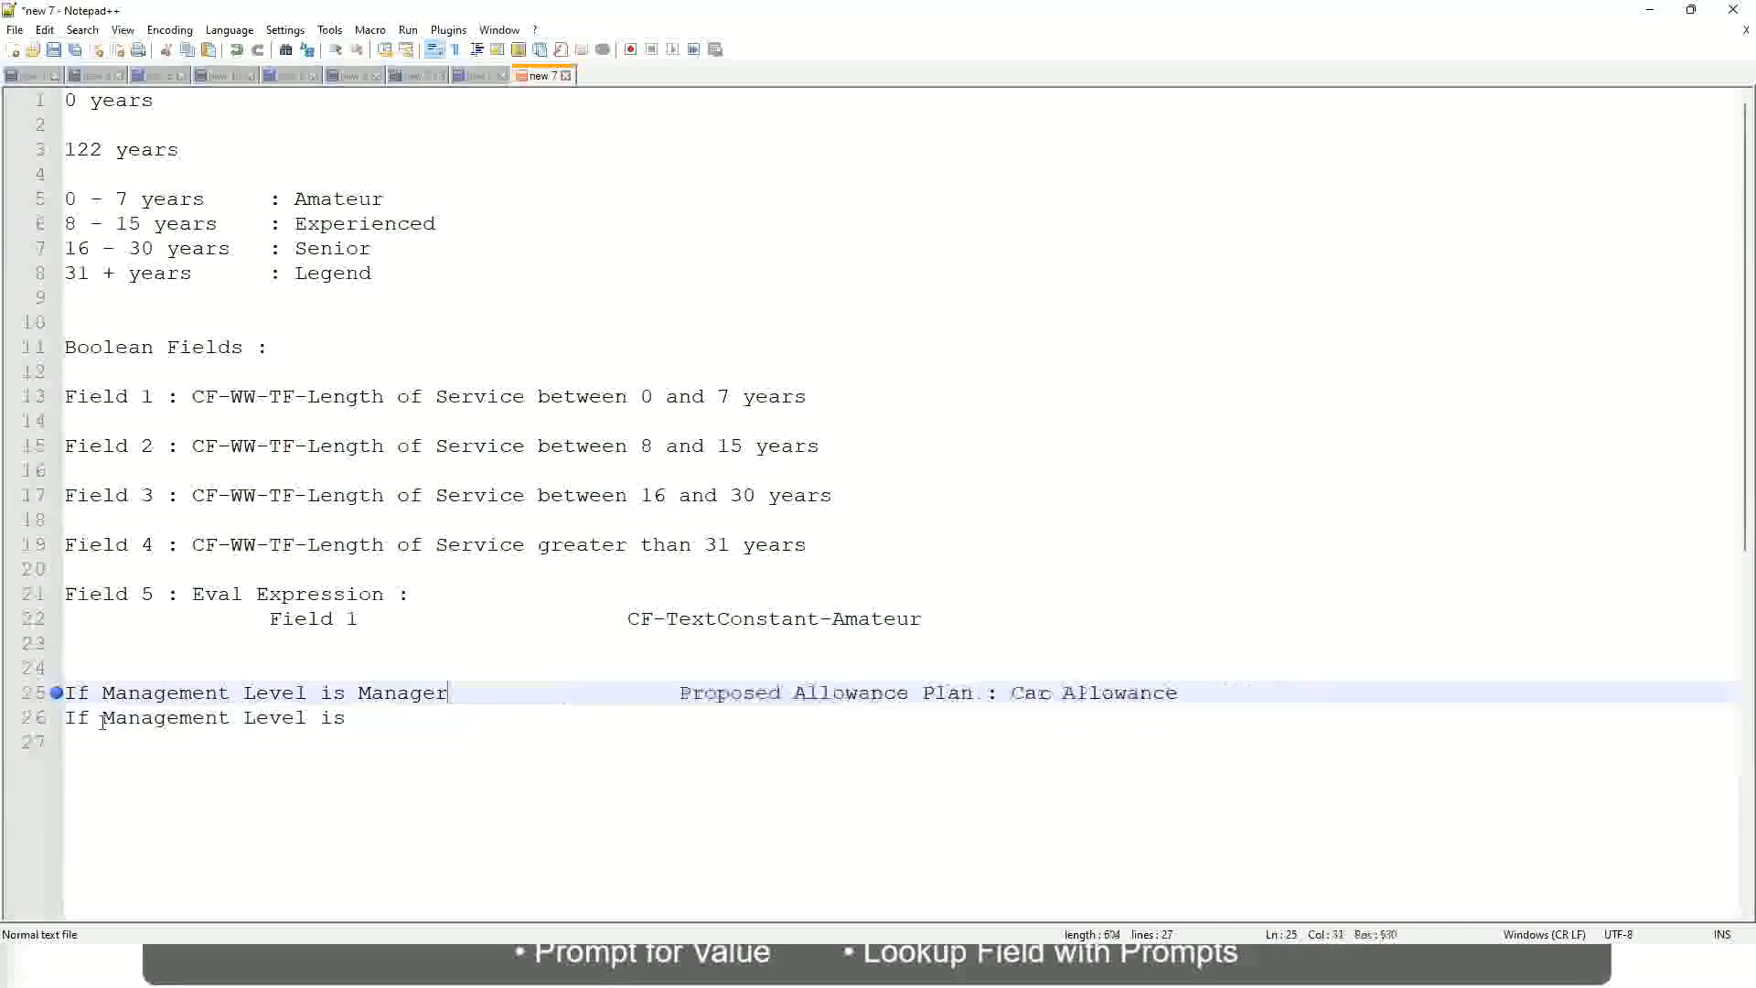
Step: Complete line 26 with "Director" and the outcome "Executive Allowance", aligned with the outcome above, and start a new line
{"action": "key", "text": "Down"}
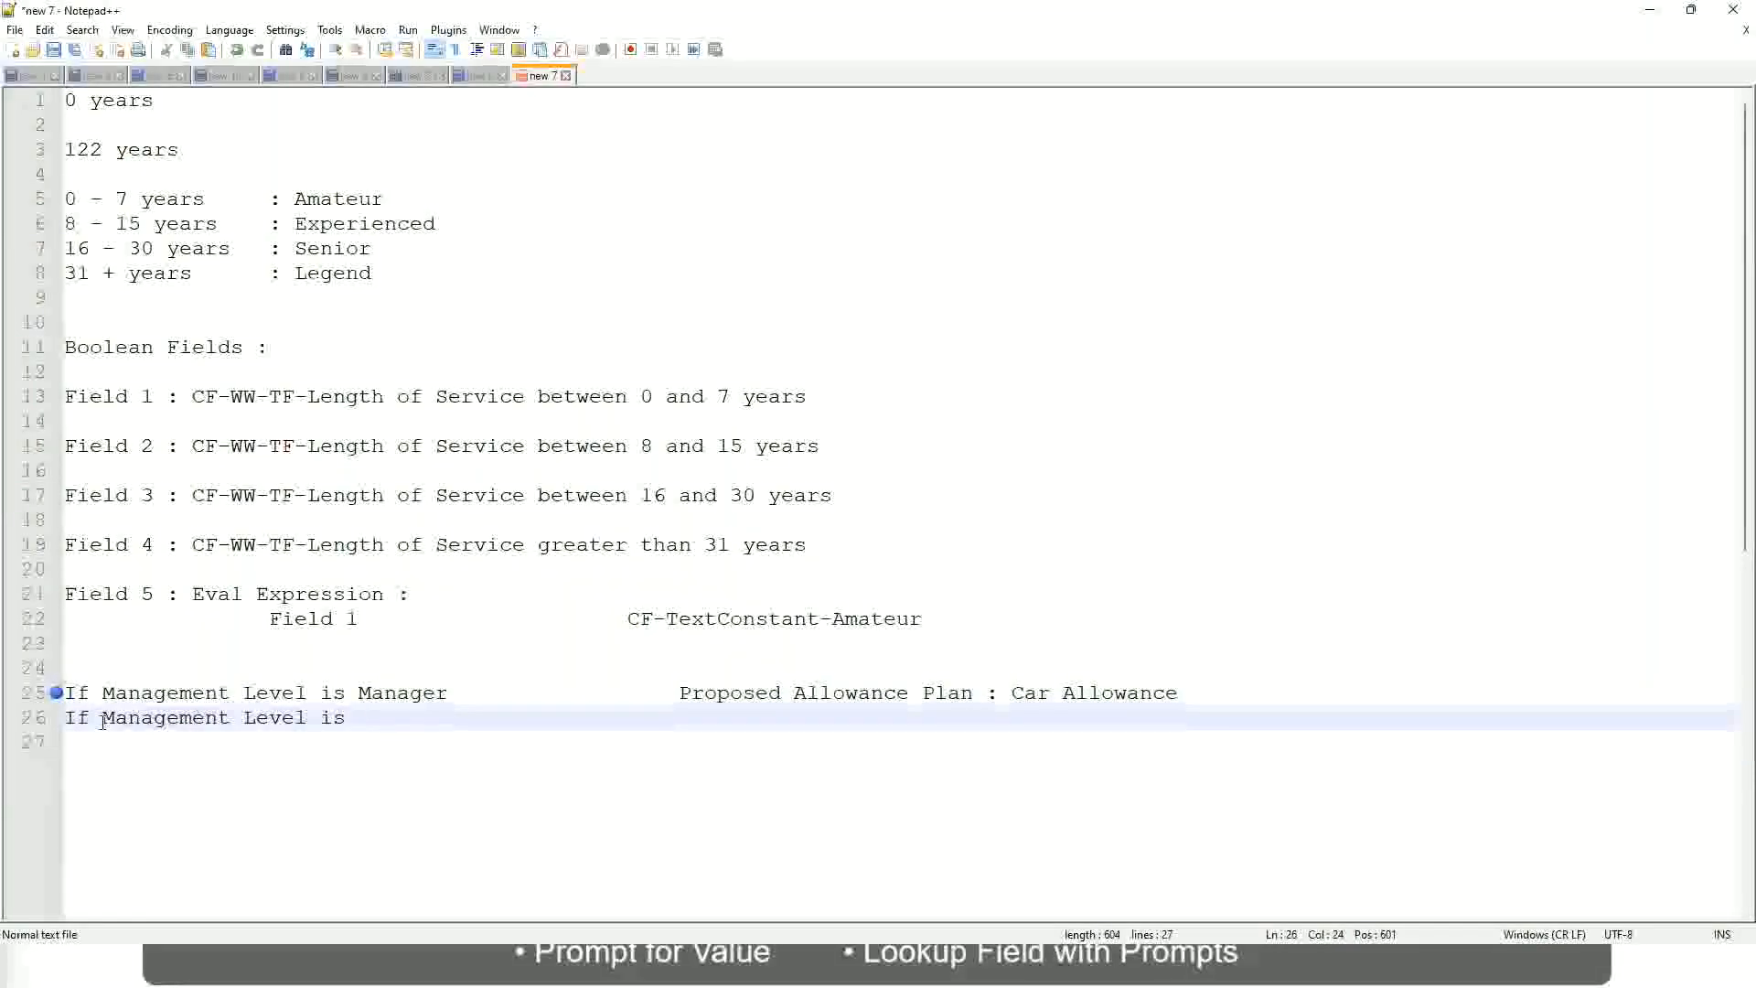
{"action": "type", "text": "Director"}
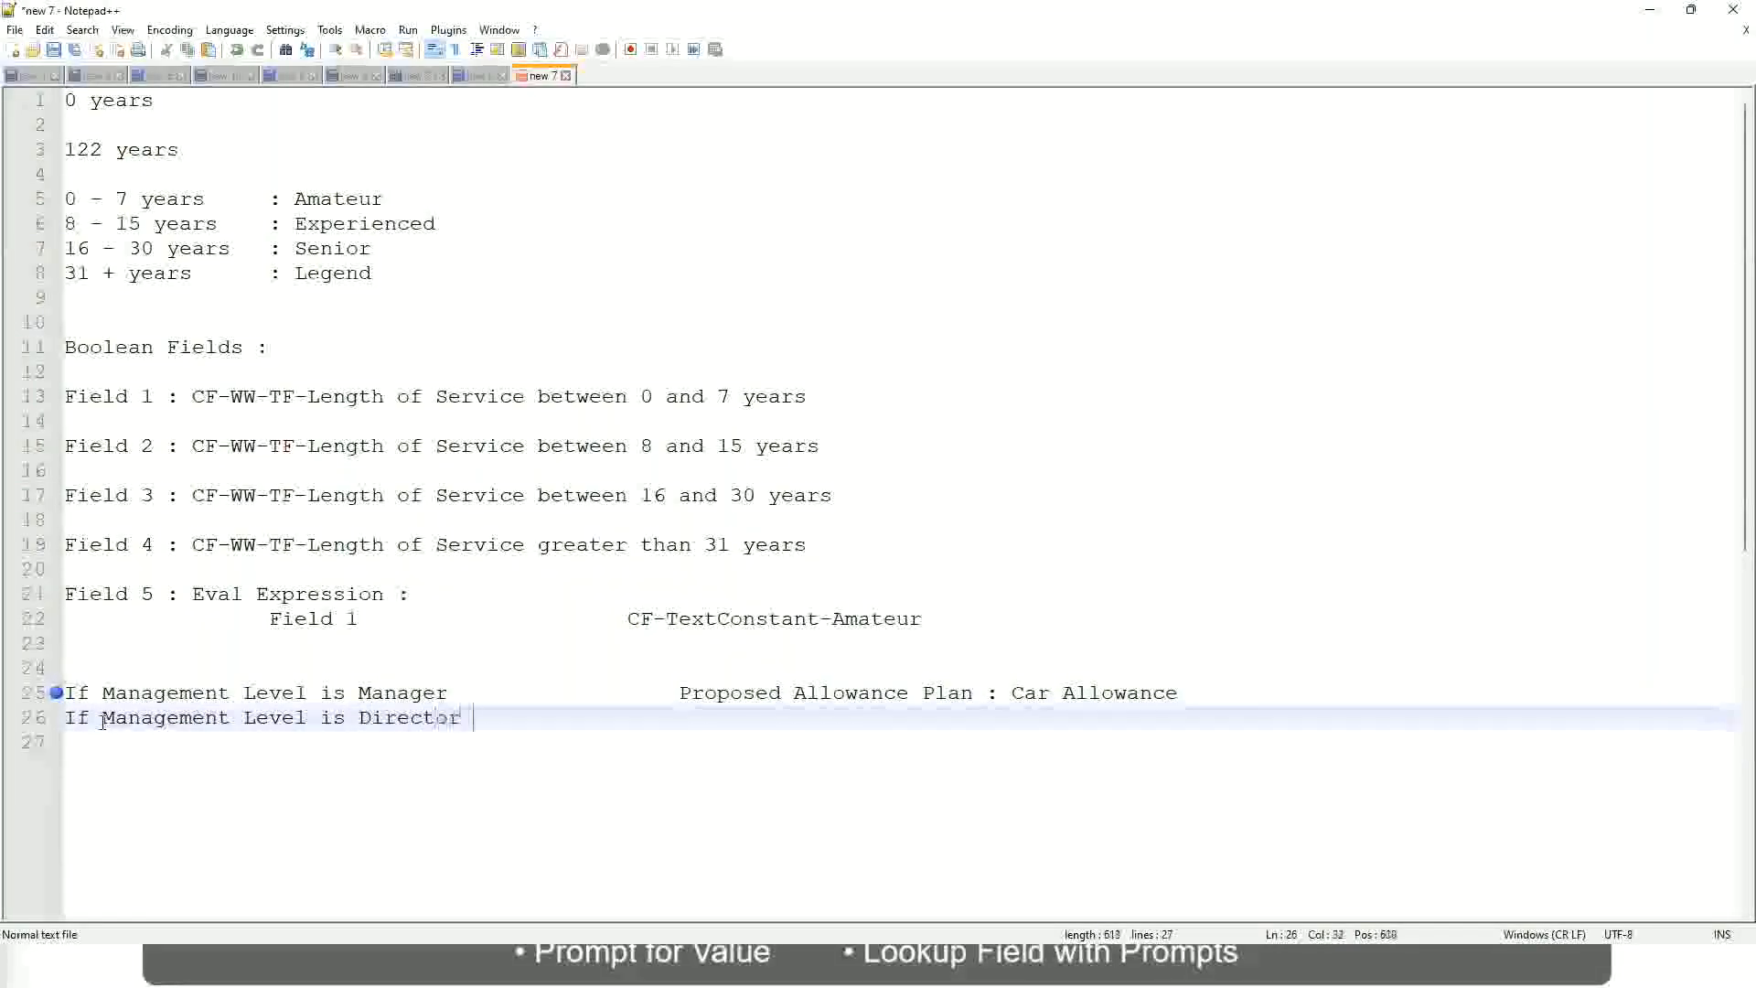
{"action": "key", "text": "Tab"}
{"action": "key", "text": "Tab"}
{"action": "key", "text": "Tab"}
{"action": "key", "text": "Tab"}
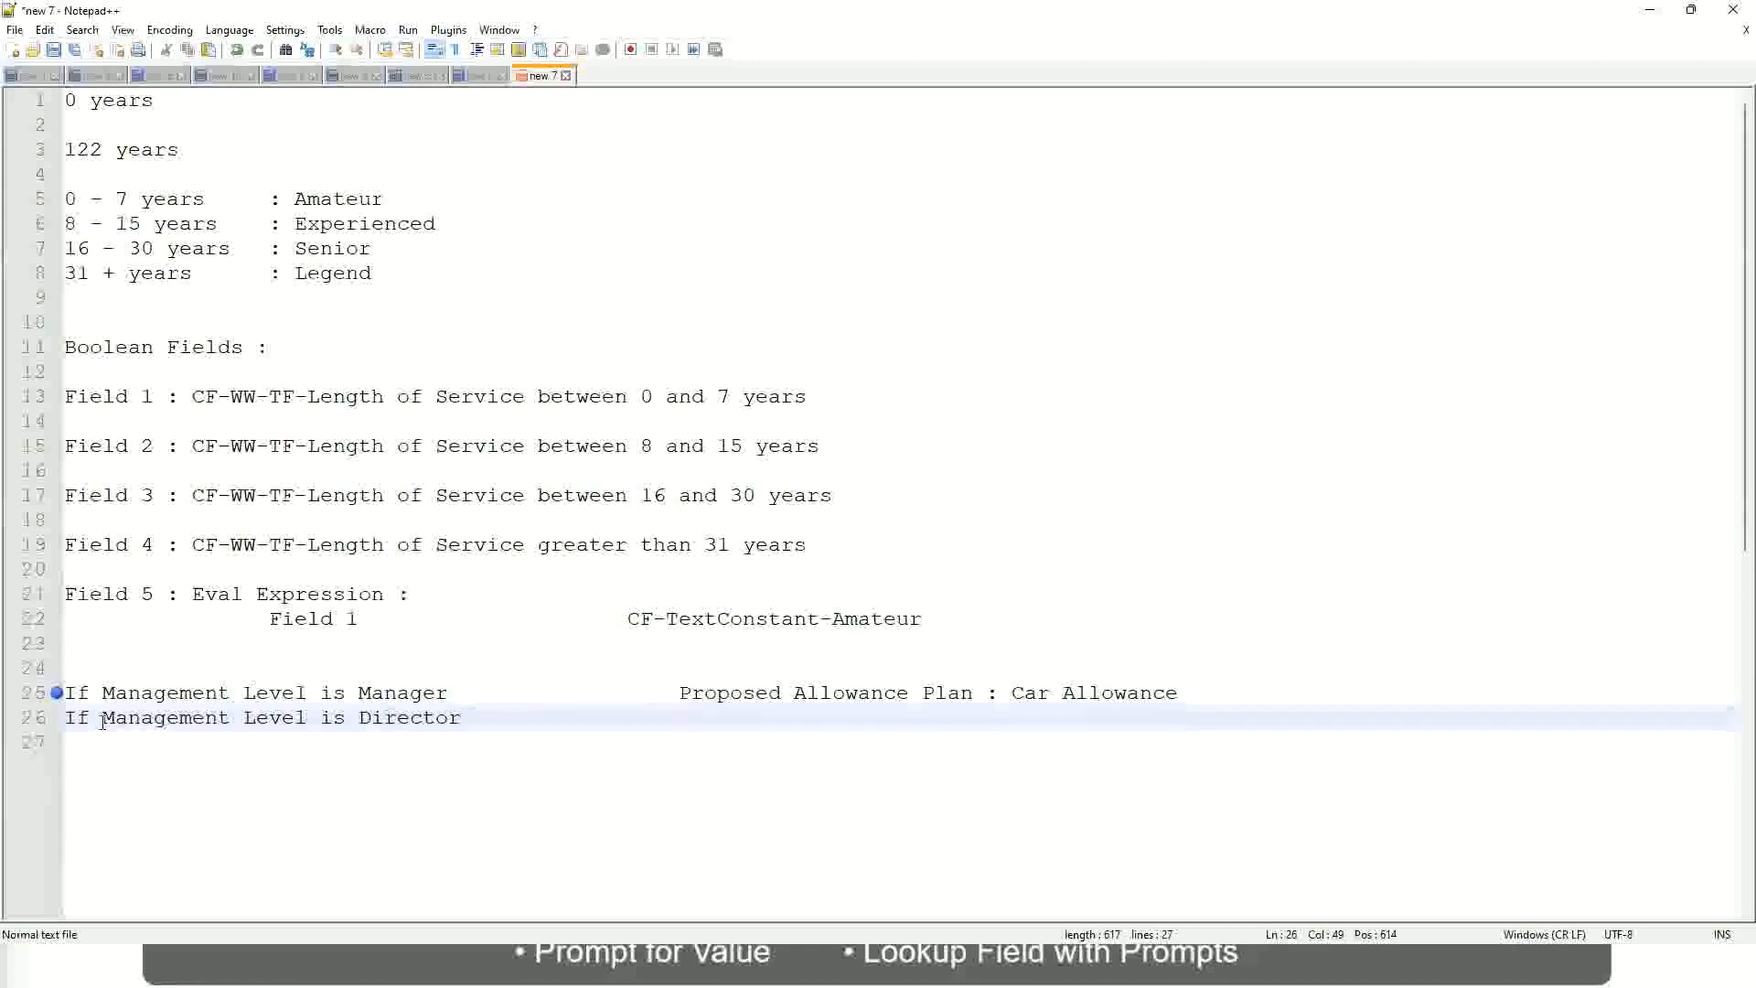
{"action": "type", "text": "Executive Allo"}
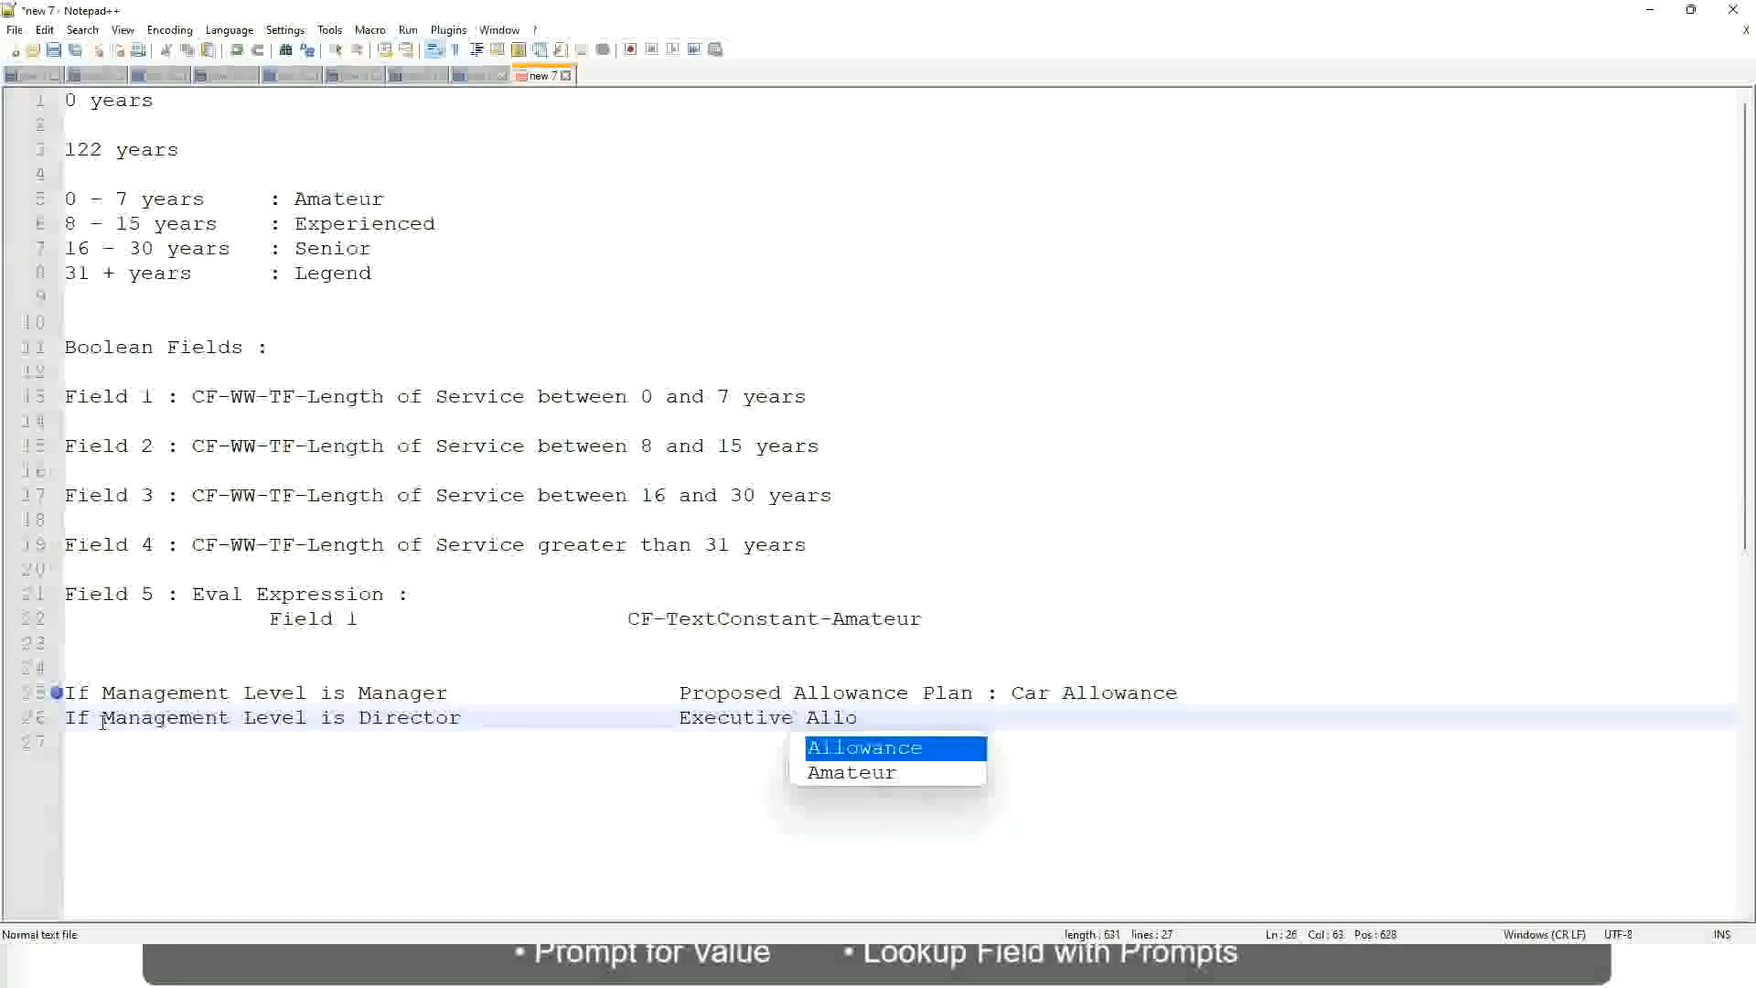
{"action": "key", "text": "Return"}
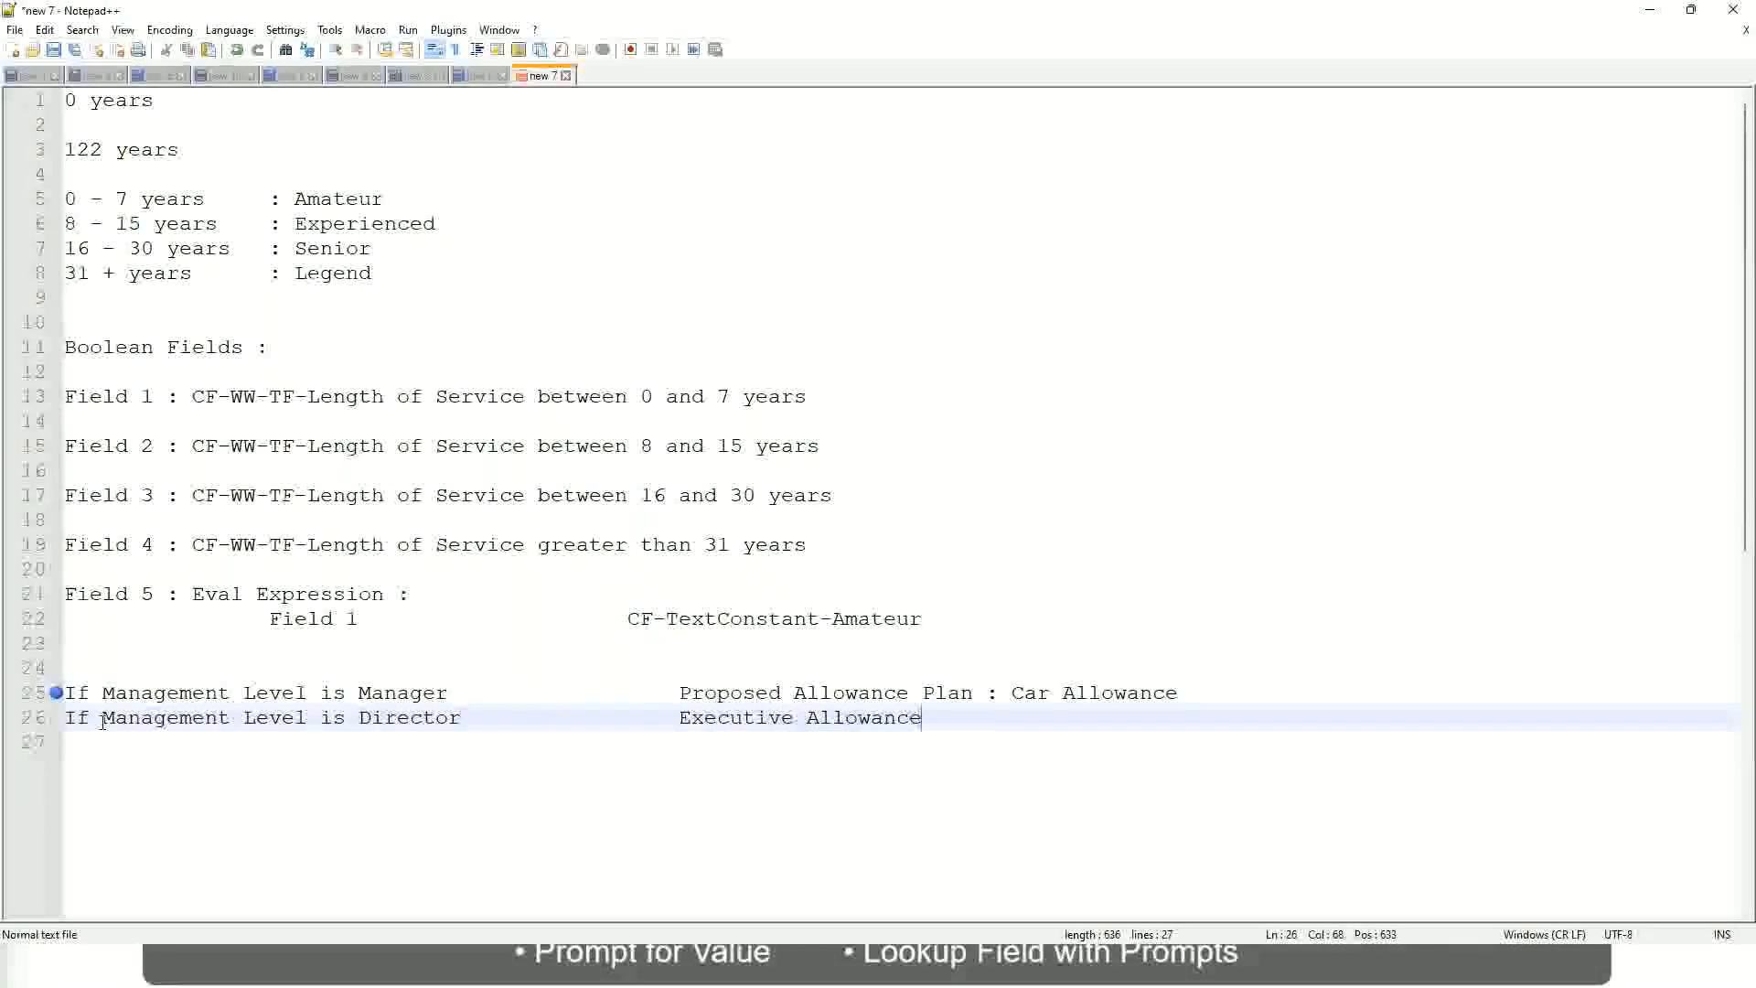
{"action": "key", "text": "Return"}
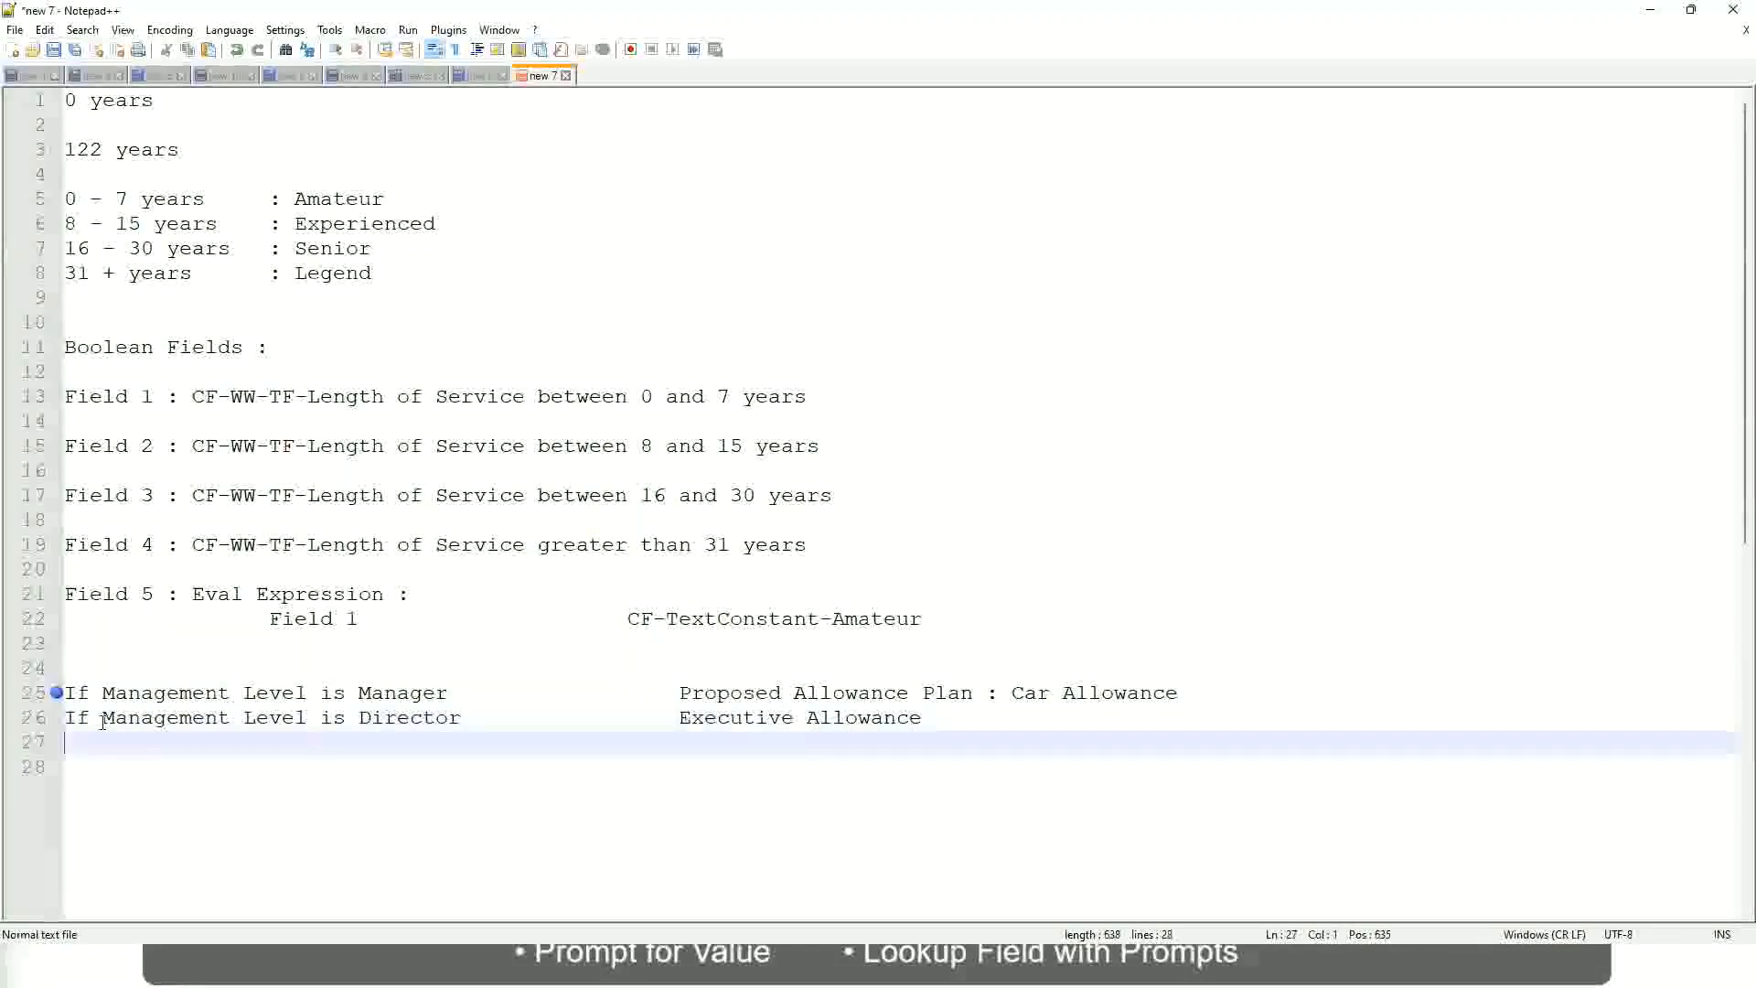
Step: Begin a third rule on line 27 with "If Management Level is"
{"action": "type", "text": "If Mana"}
{"action": "key", "text": "Return"}
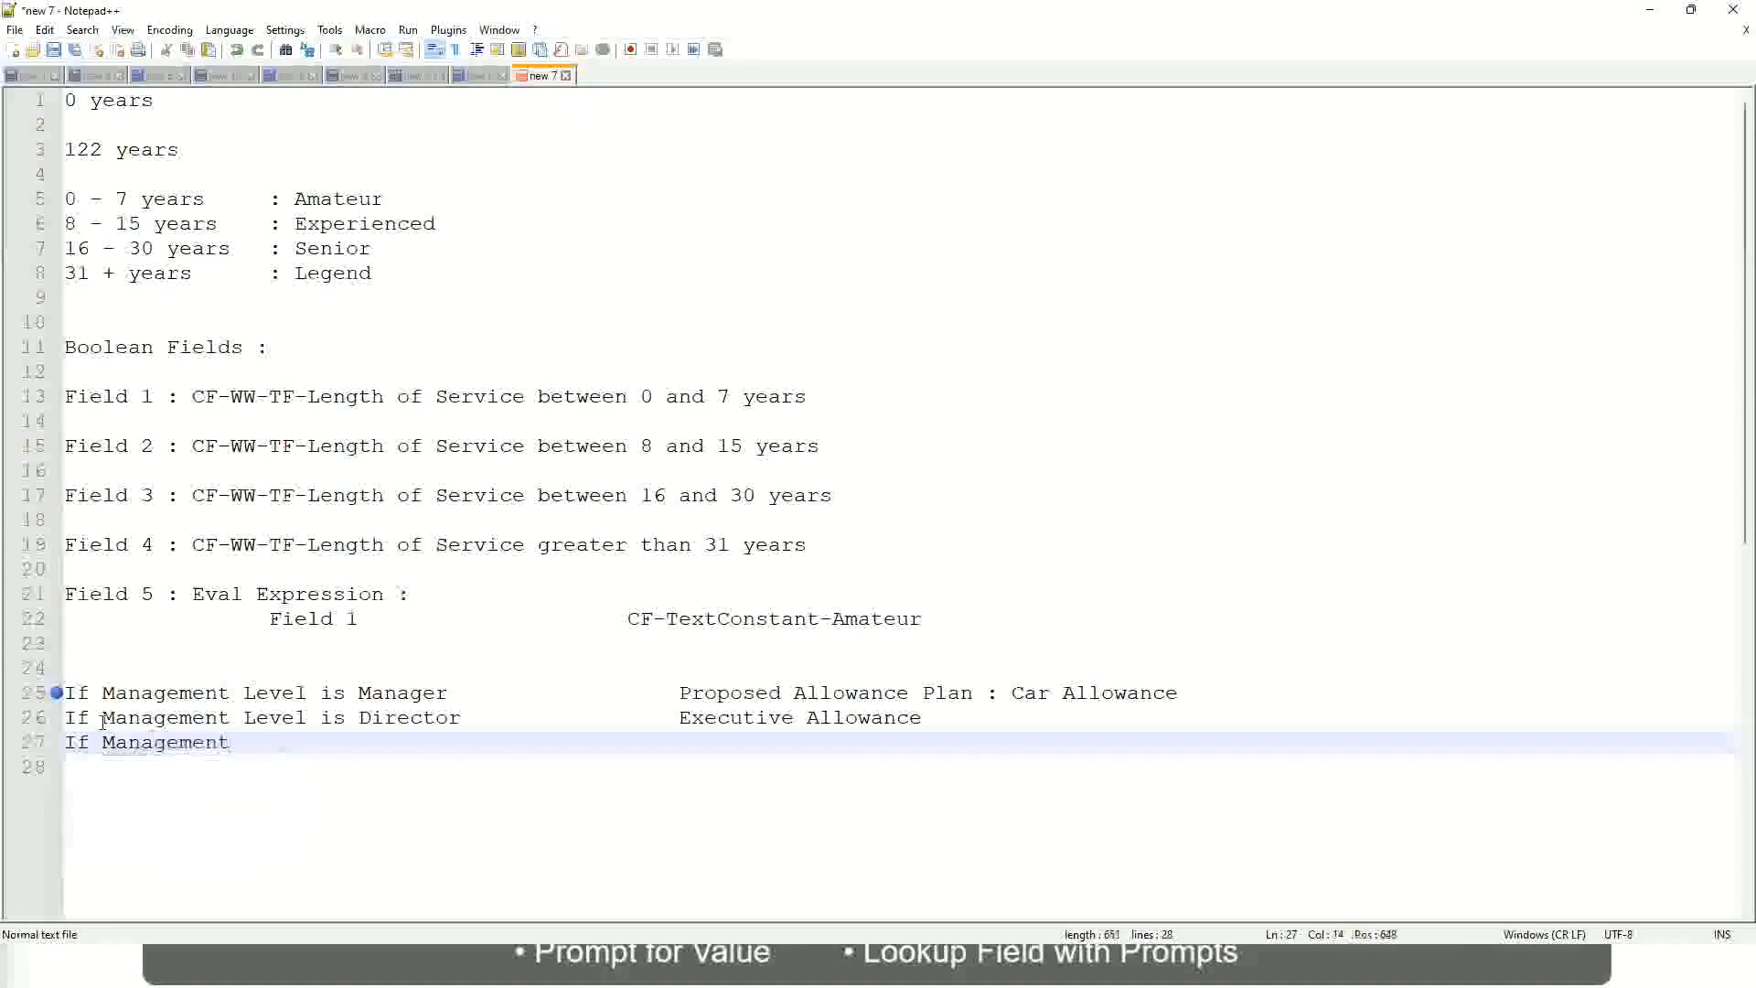
{"action": "type", "text": "is"}
{"action": "key", "text": "BackSpace"}
{"action": "key", "text": "BackSpace"}
{"action": "key", "text": "BackSpace"}
{"action": "type", "text": "le"}
{"action": "key", "text": "BackSpace"}
{"action": "key", "text": "BackSpace"}
{"action": "type", "text": "Le"}
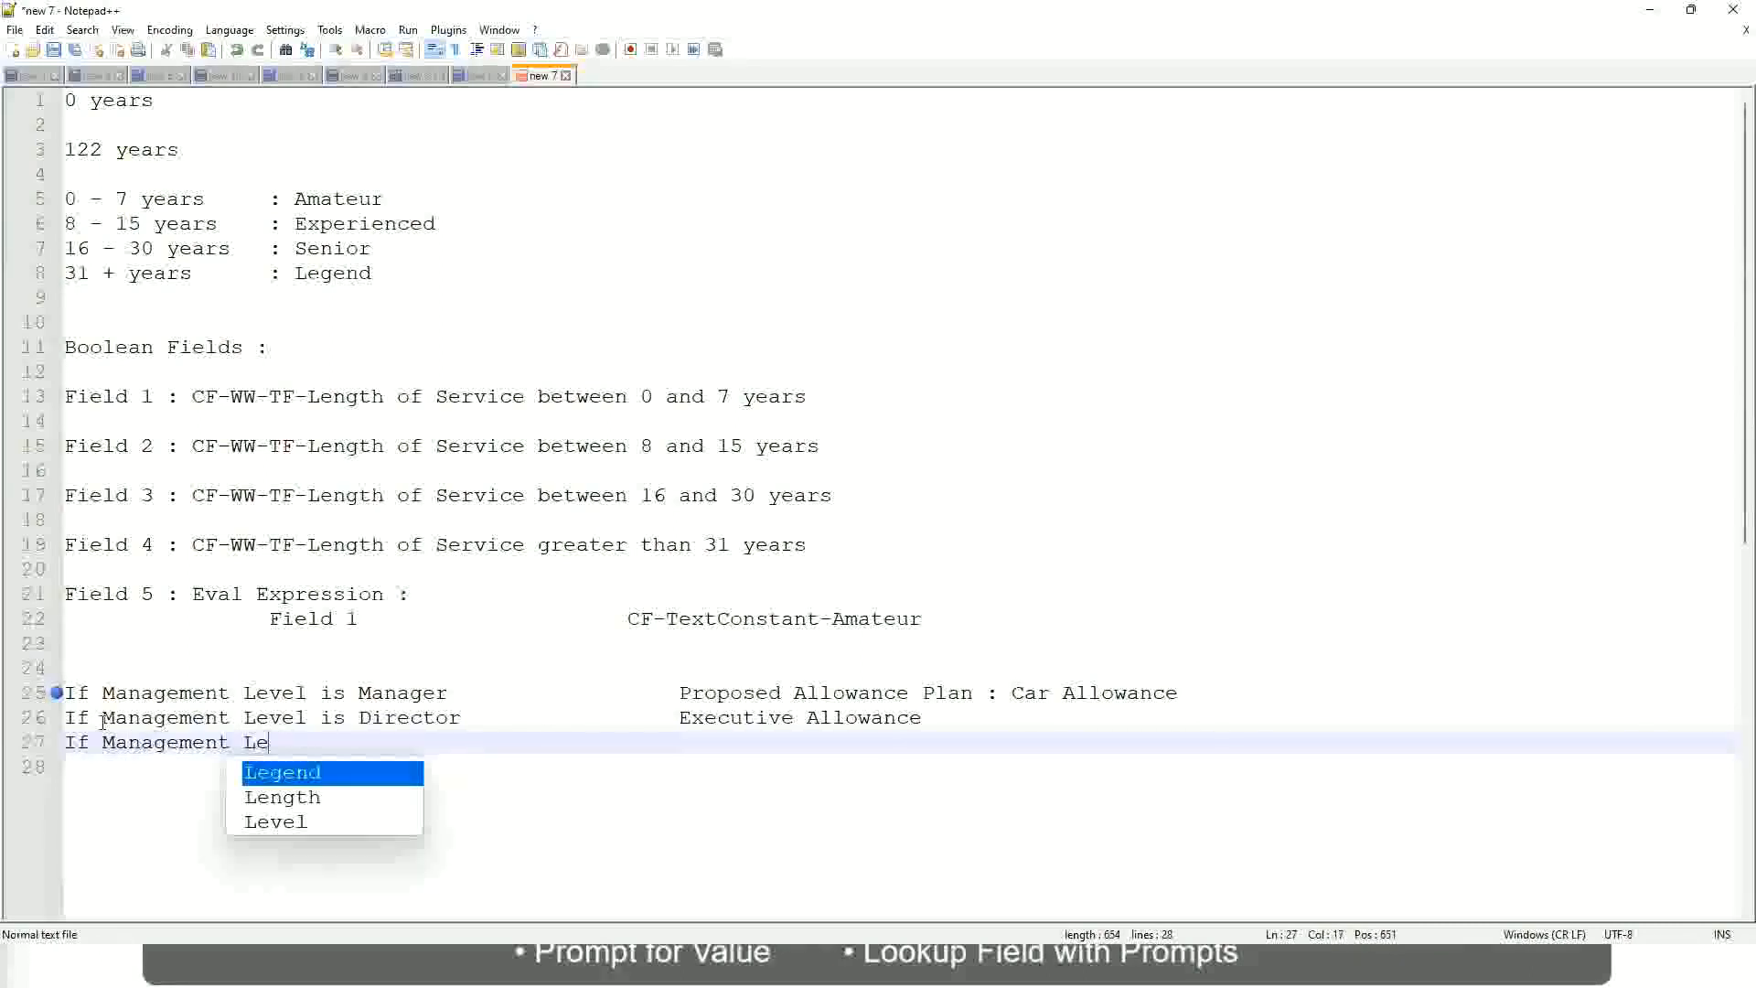
{"action": "key", "text": "Down"}
{"action": "key", "text": "Down"}
{"action": "key", "text": "Return"}
{"action": "type", "text": "is "}
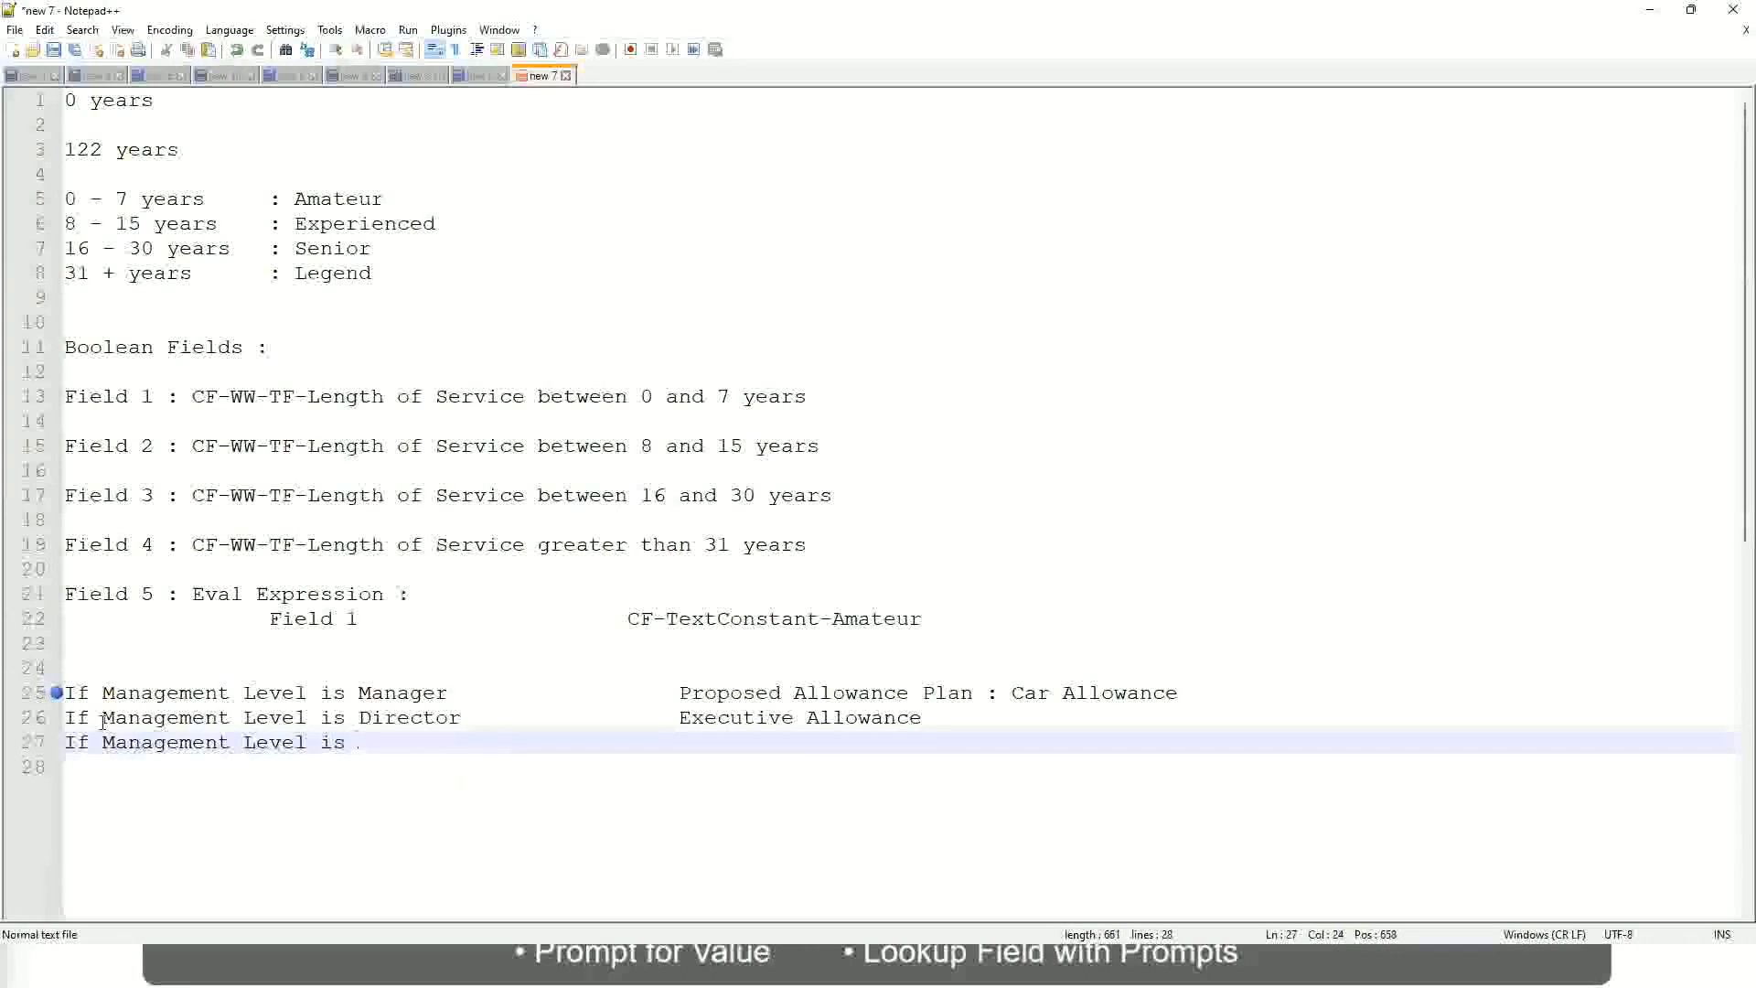
Step: Complete the third rule with "CEO" and the aligned outcome "CEO Allowance"
{"action": "type", "text": "CEO"}
{"action": "key", "text": "Tab"}
{"action": "key", "text": "Tab"}
{"action": "key", "text": "Tab"}
{"action": "key", "text": "Tab"}
{"action": "type", "text": "CEO Allowance"}
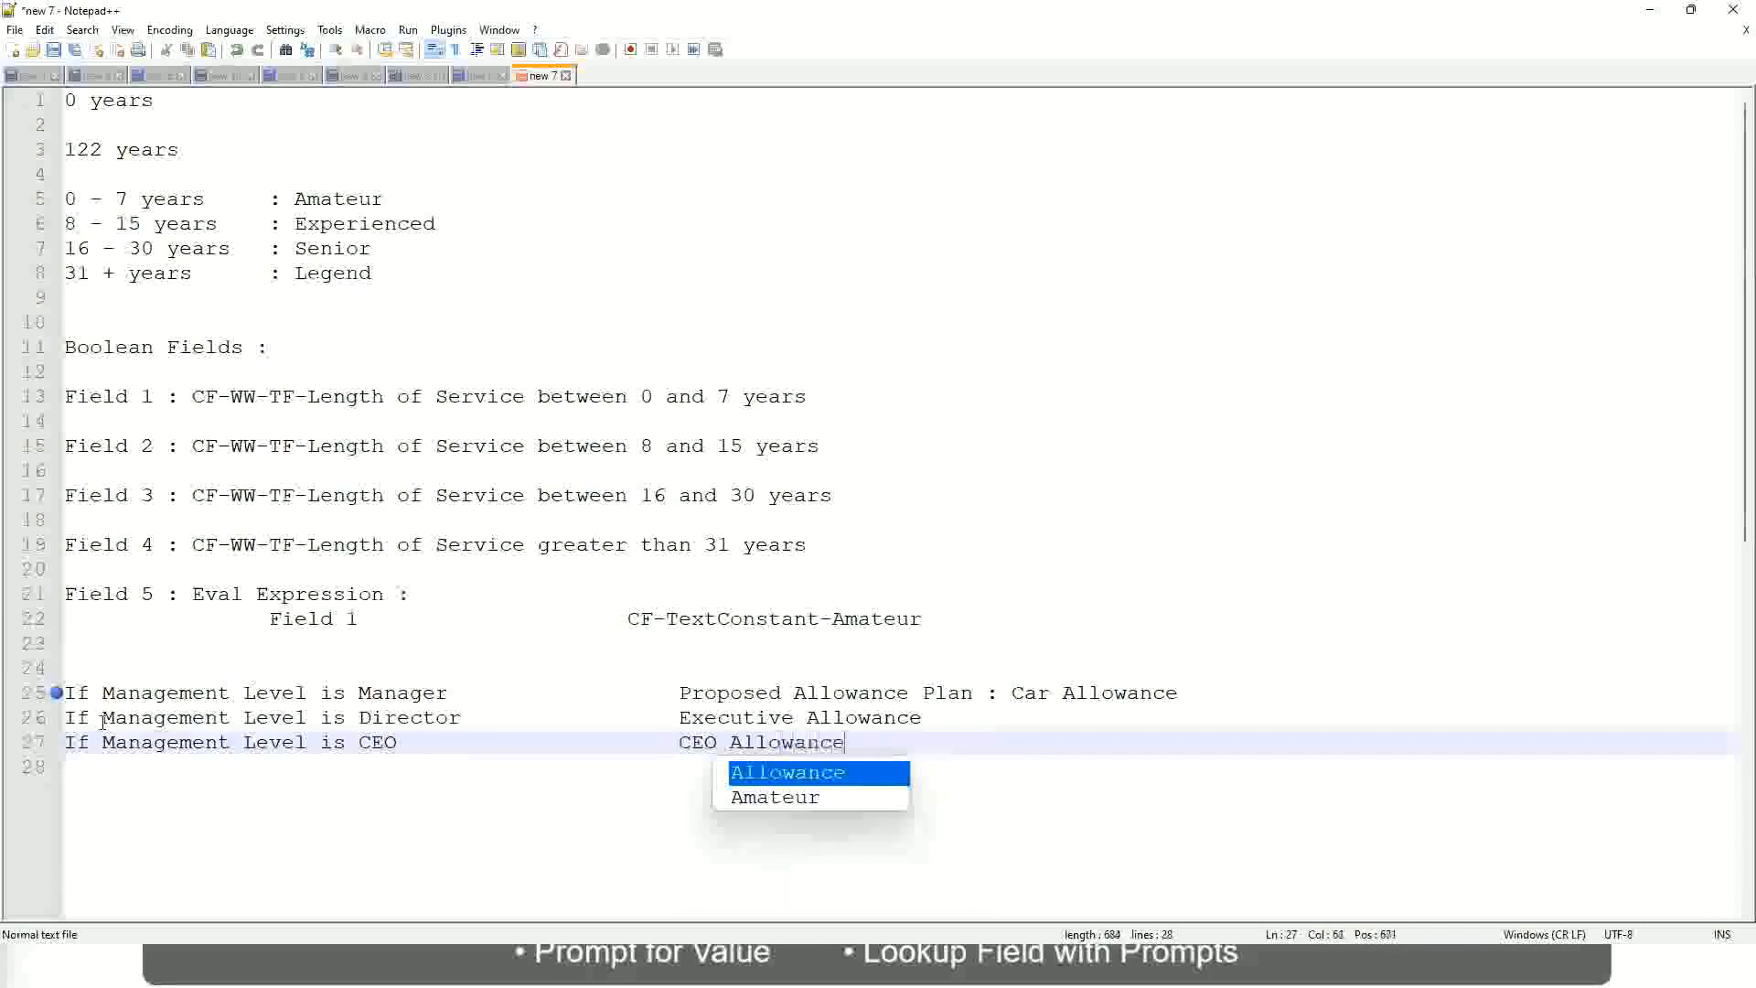
{"action": "key", "text": "Escape"}
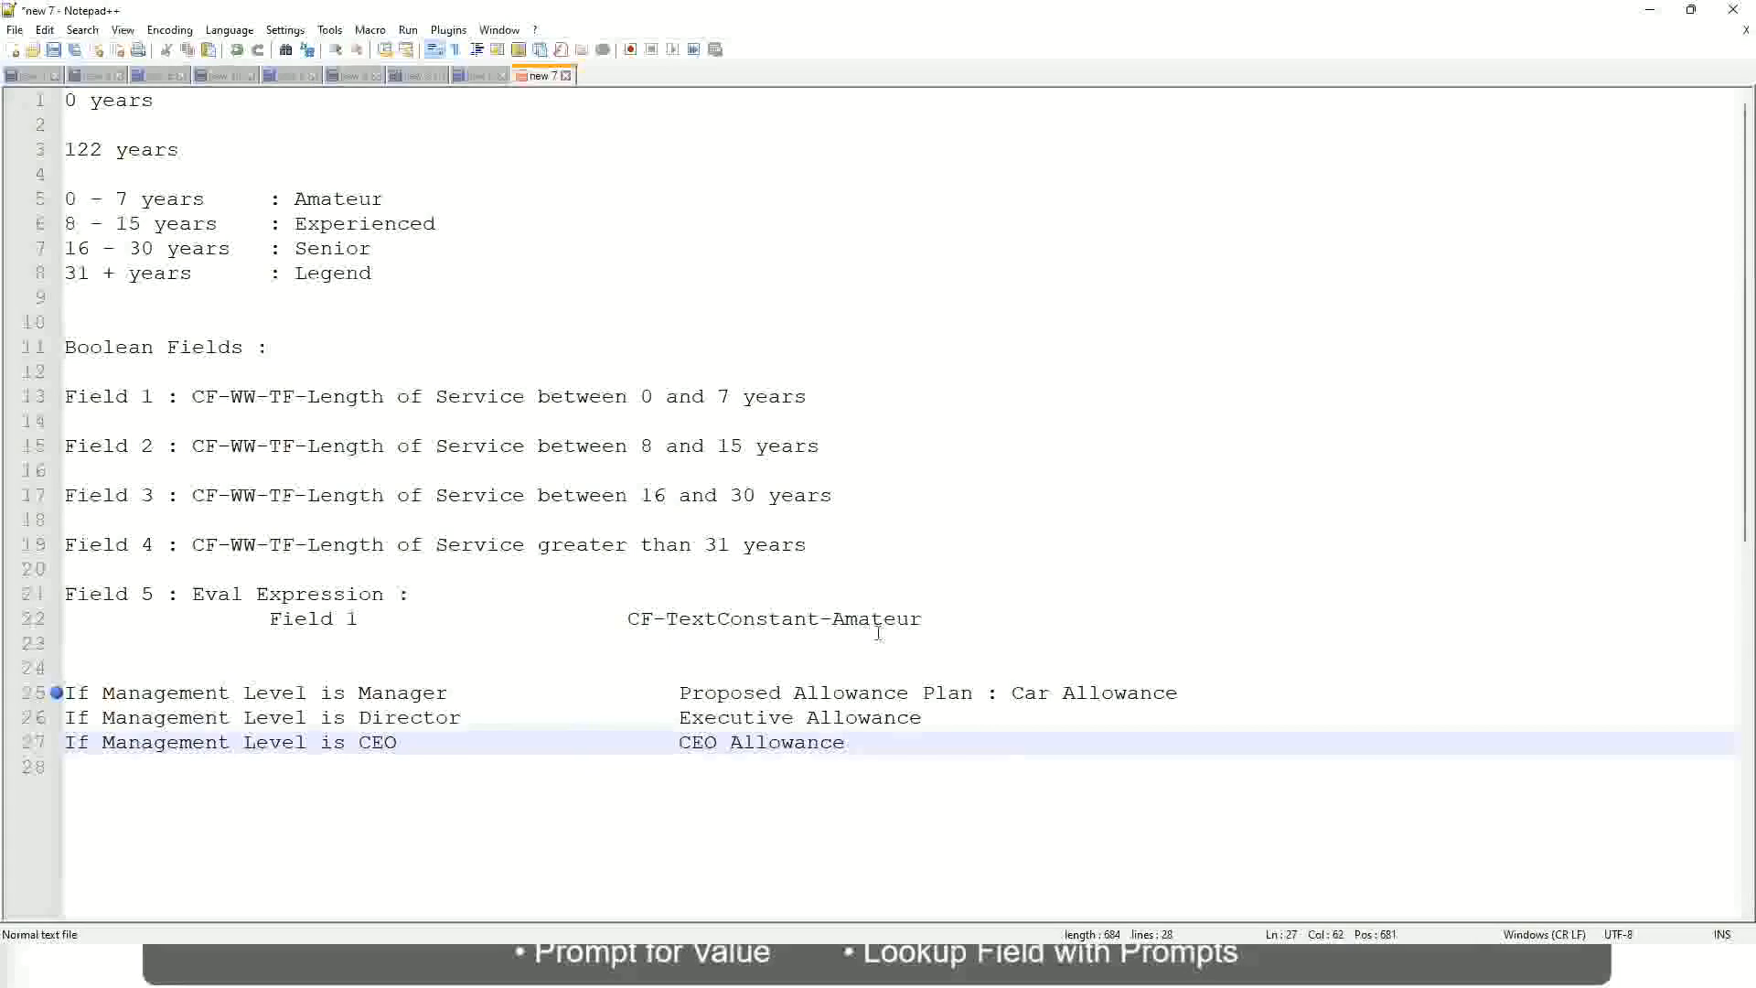
{"action": "left_click", "coordinate": [1012, 692]}
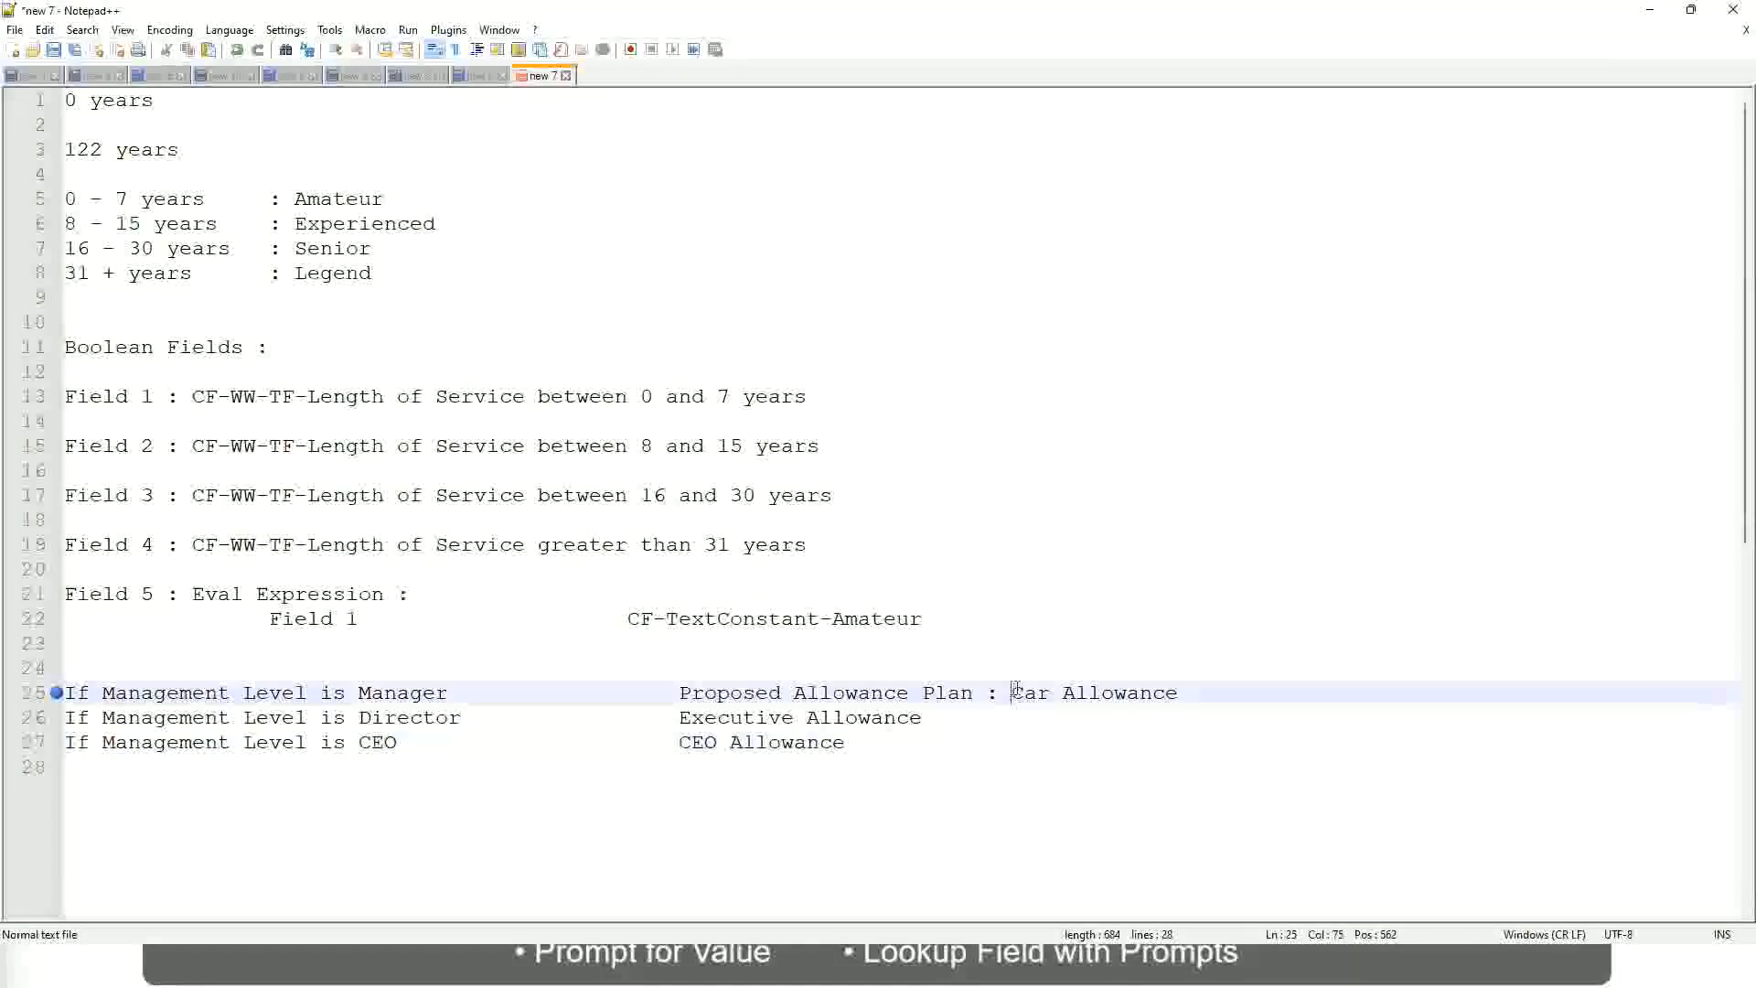
{"action": "left_click_drag", "start_coordinate": [1012, 692], "coordinate": [1182, 688]}
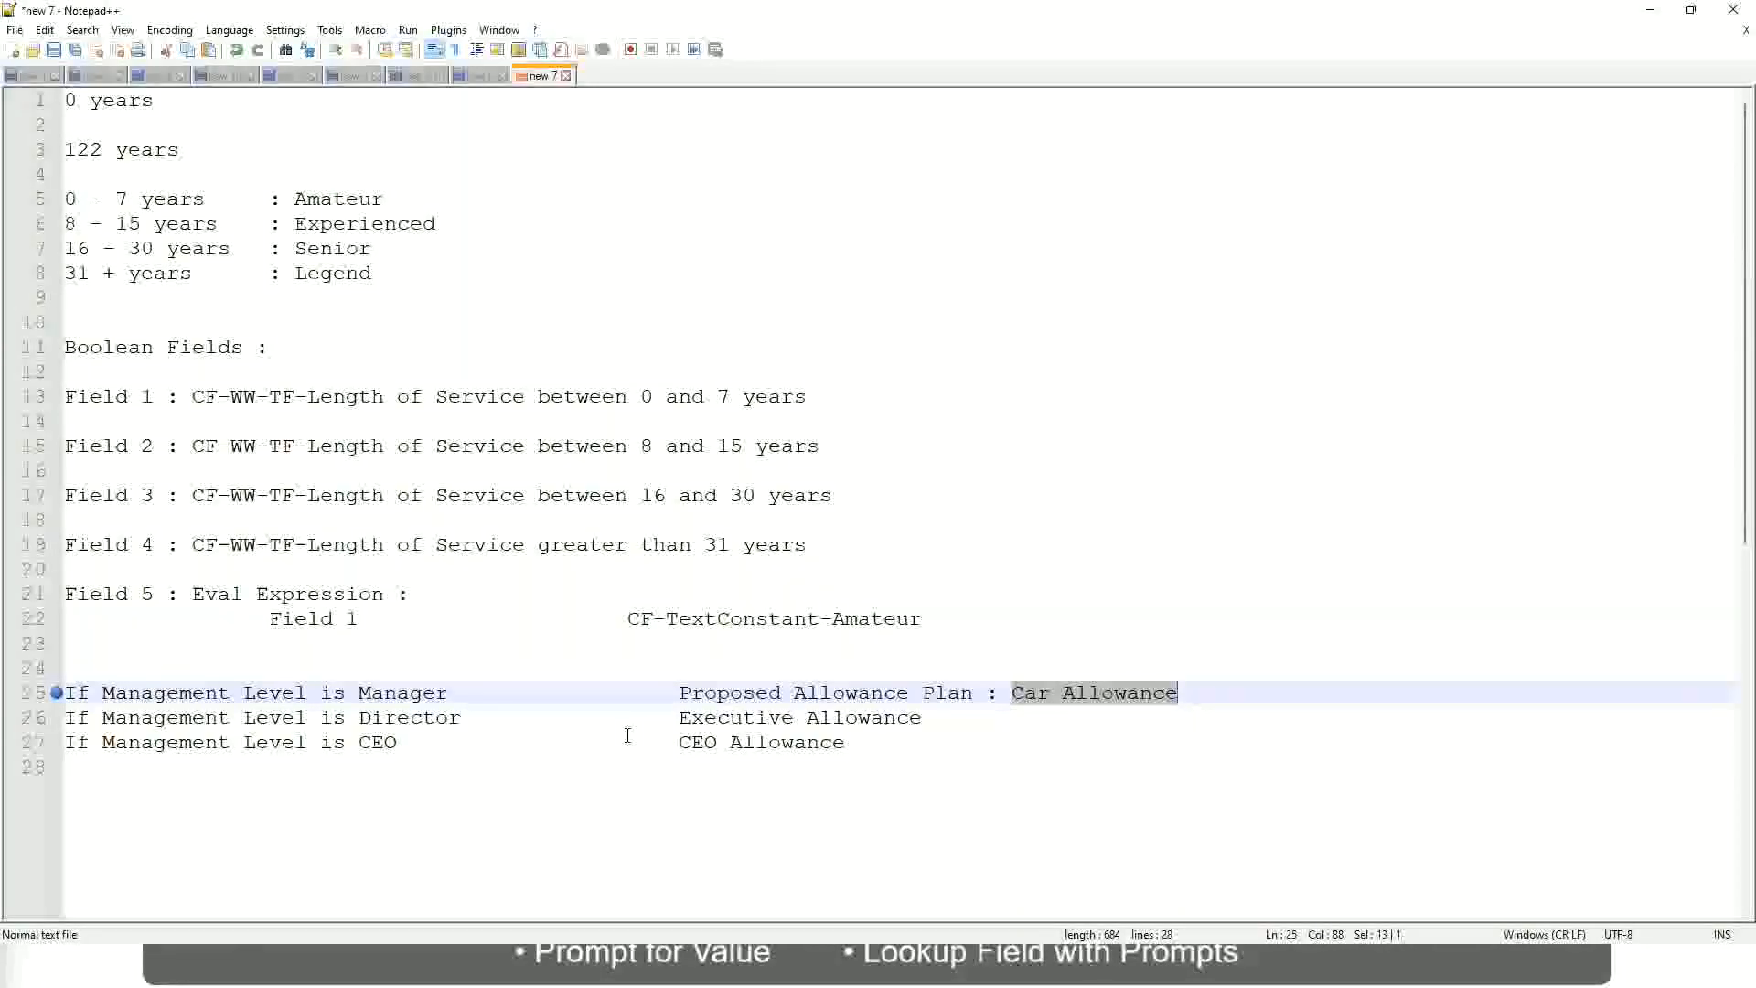
{"action": "left_click", "coordinate": [820, 693]}
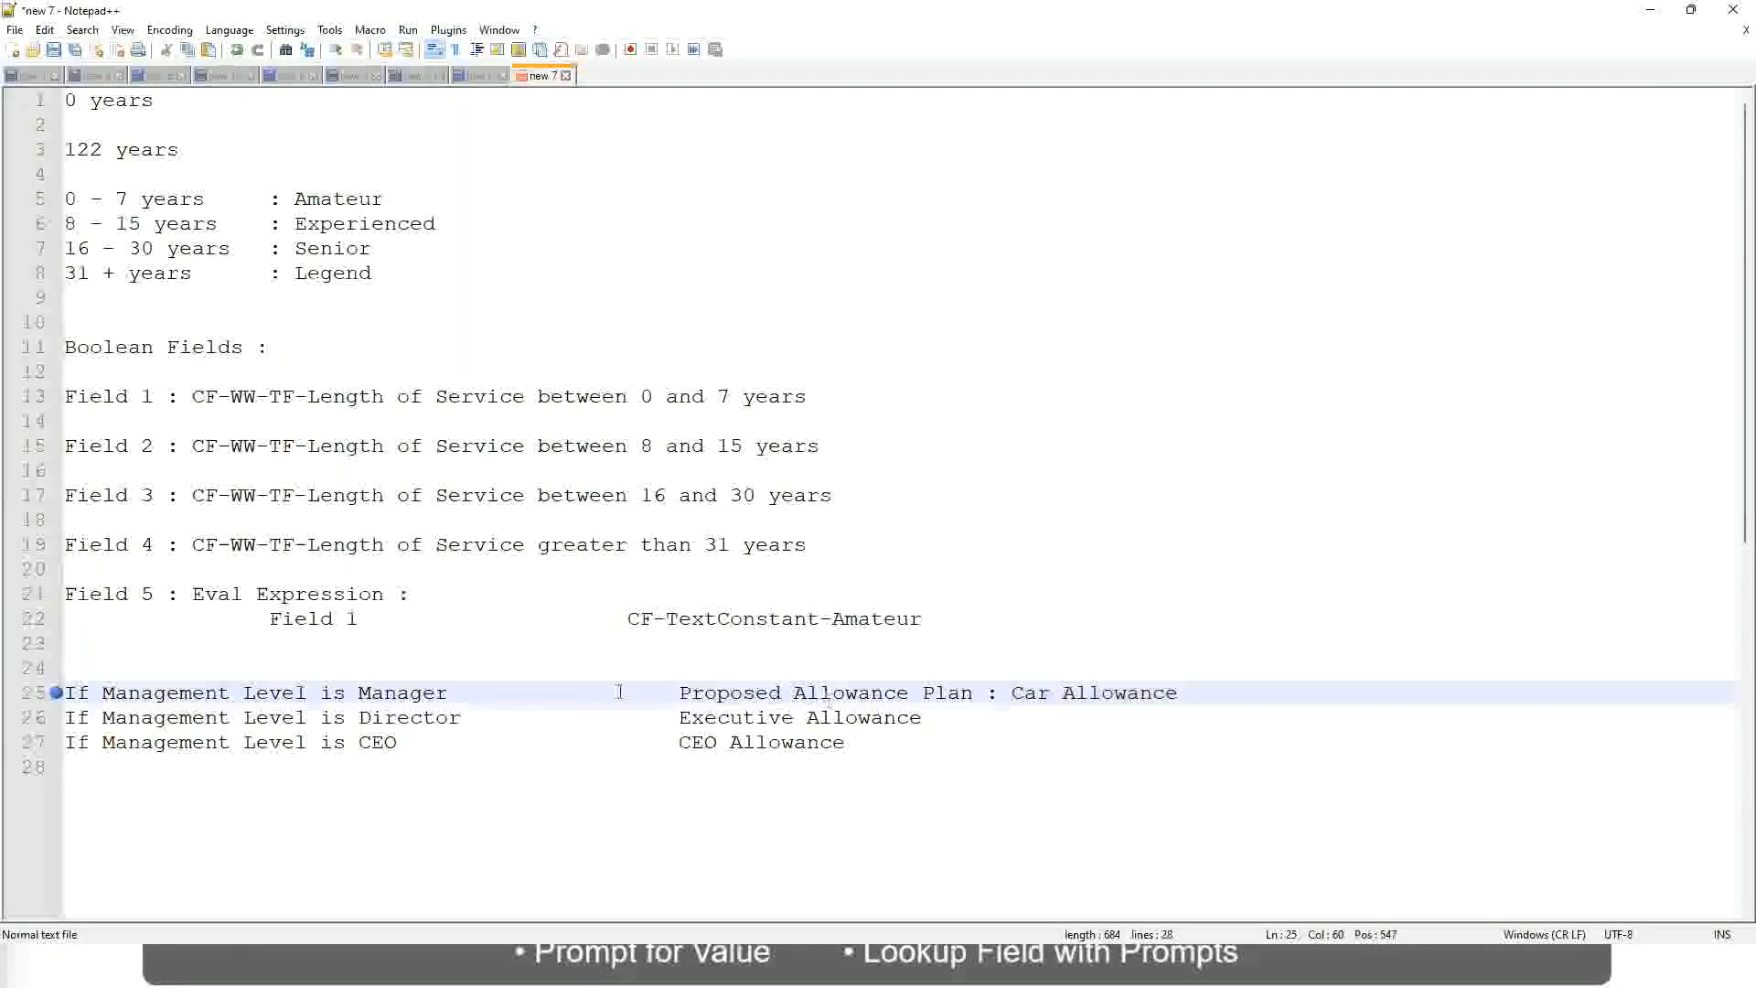
{"action": "left_click", "coordinate": [206, 693]}
{"action": "left_click", "coordinate": [357, 693]}
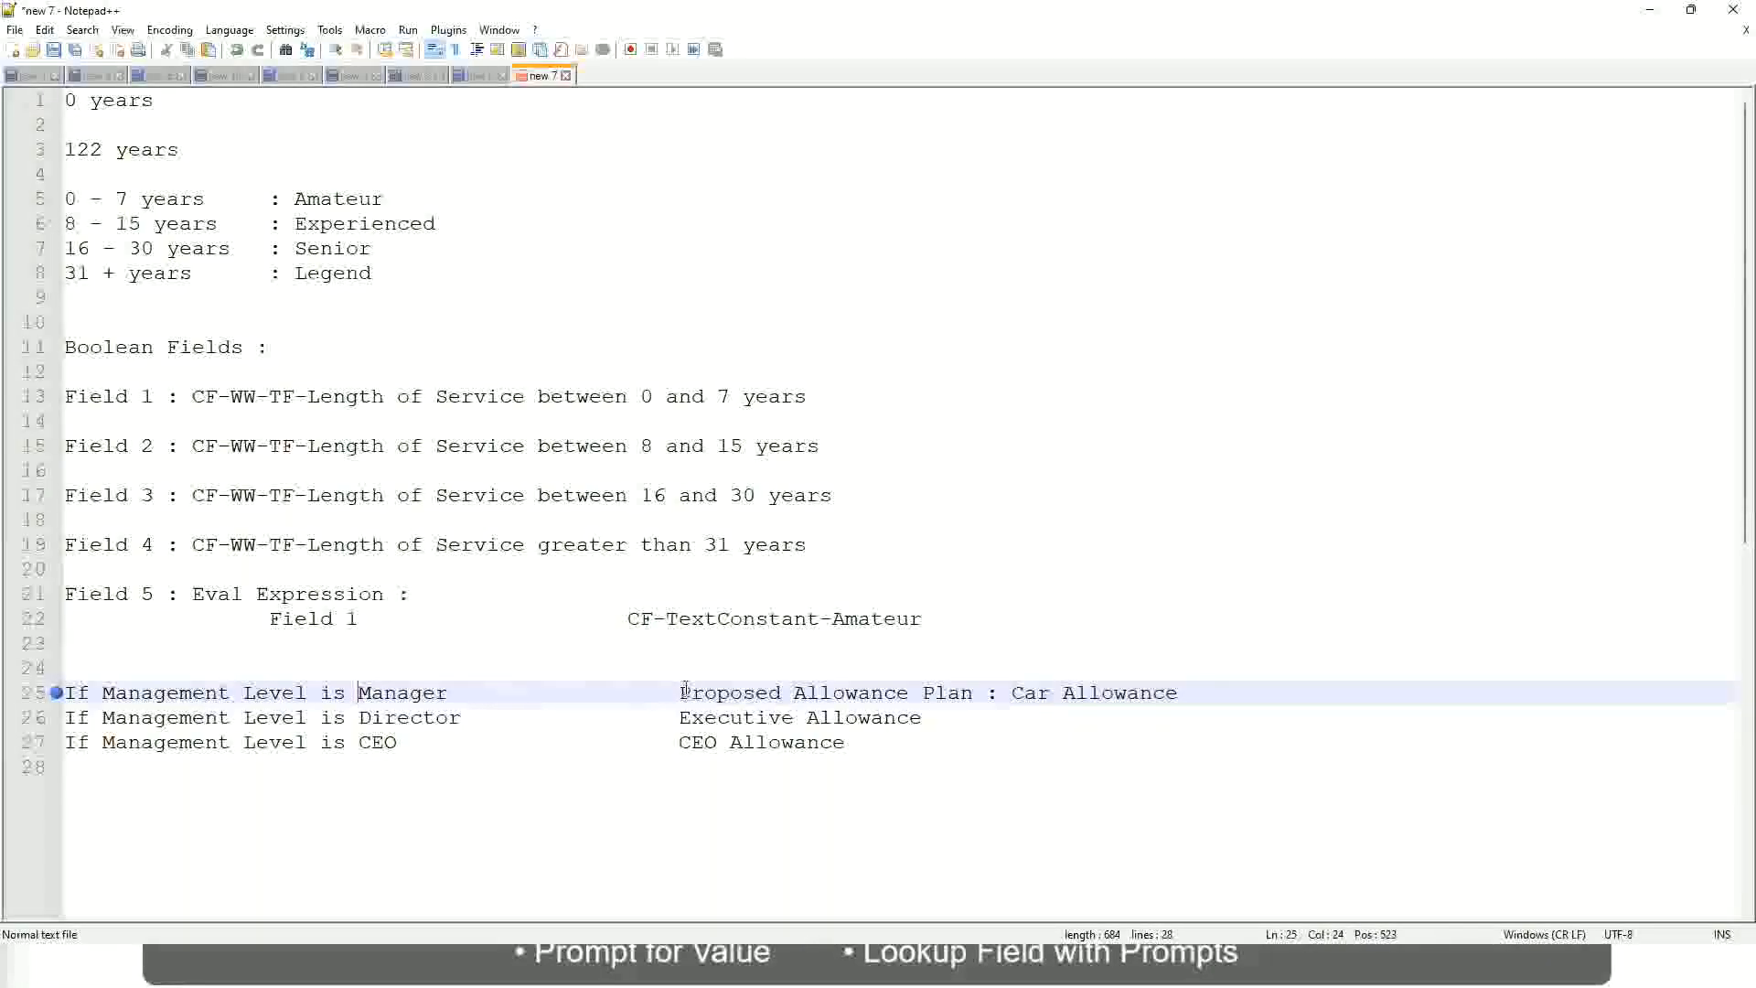
Step: Replace the proposed allowance plan outcome of the Manager rule with "First Line Manager"
{"action": "left_click_drag", "start_coordinate": [680, 693], "coordinate": [1204, 686]}
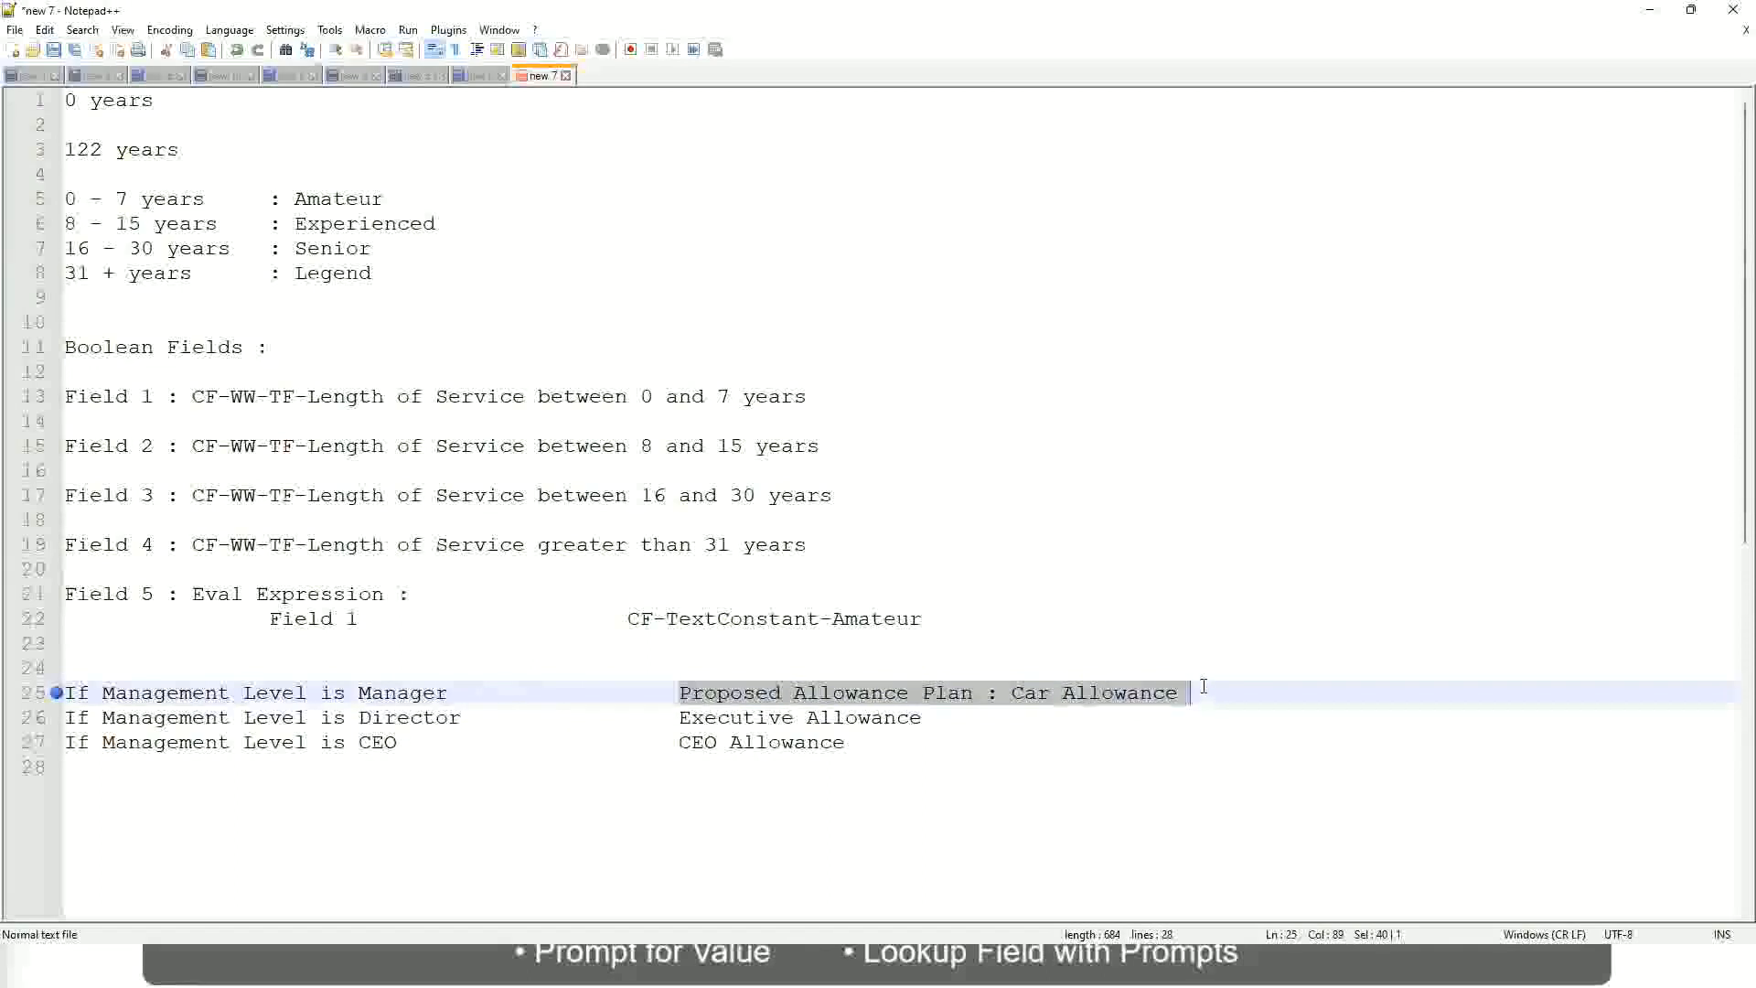
{"action": "type", "text": "Manager"}
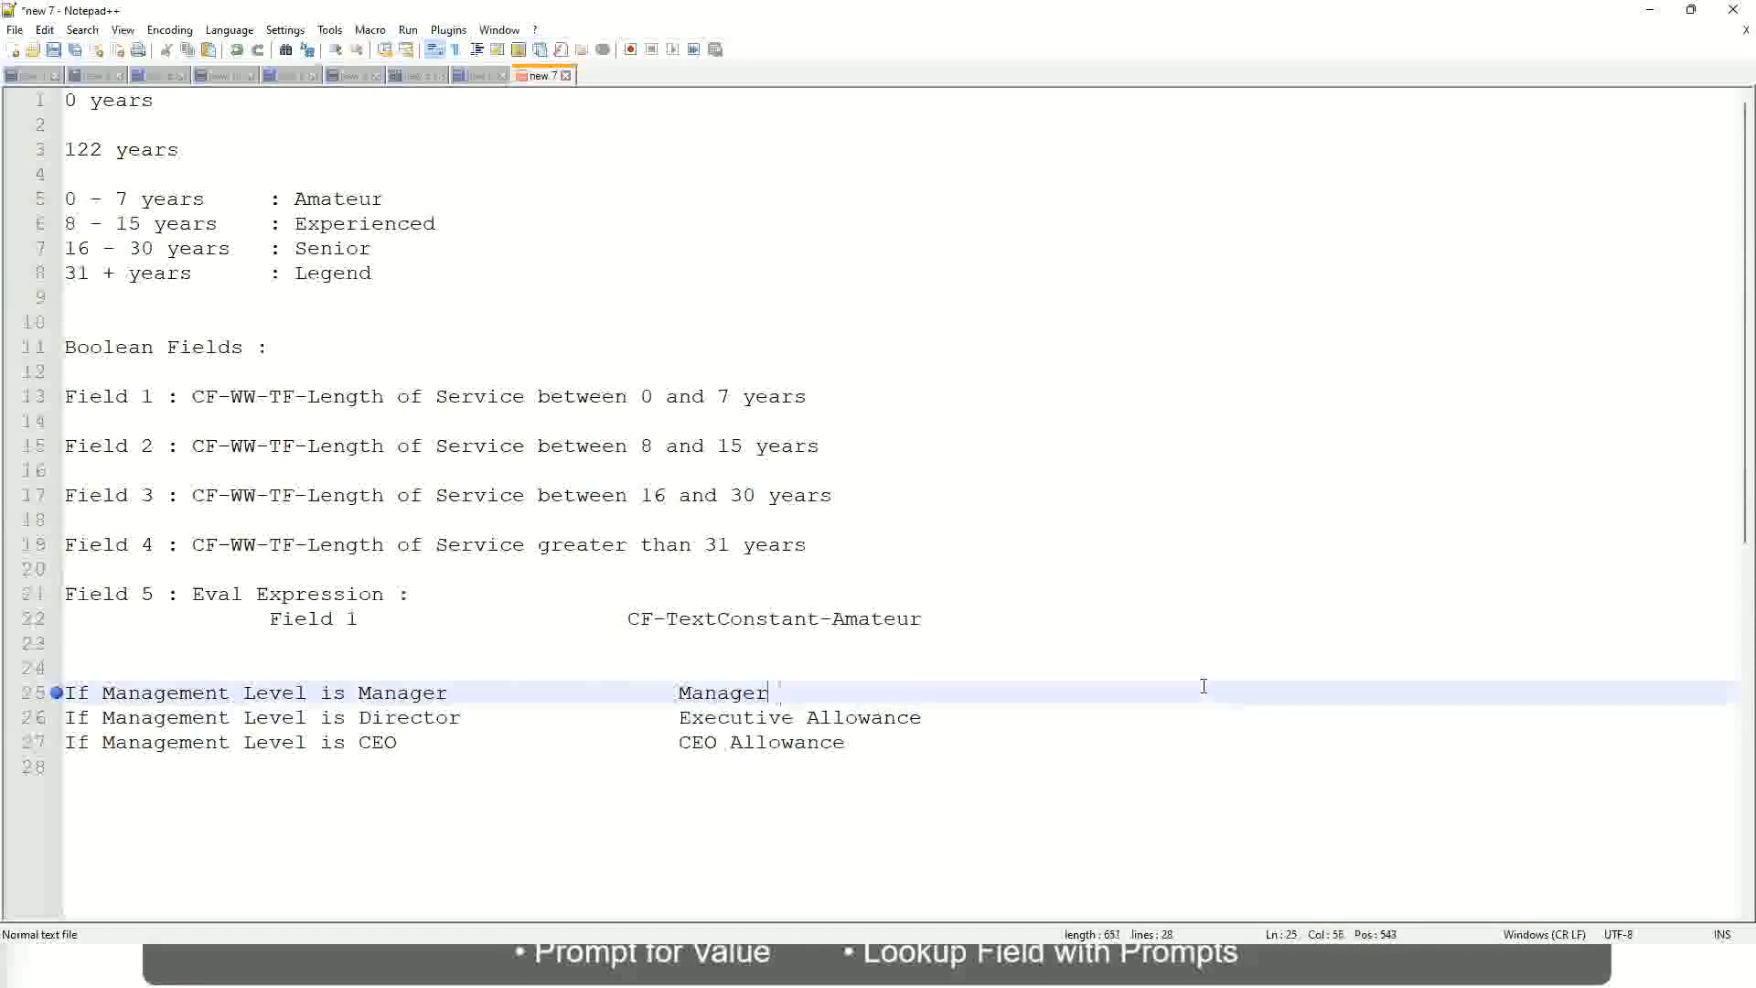
{"action": "key", "text": "BackSpace"}
{"action": "key", "text": "BackSpace"}
{"action": "key", "text": "BackSpace"}
{"action": "key", "text": "BackSpace"}
{"action": "key", "text": "BackSpace"}
{"action": "key", "text": "BackSpace"}
{"action": "key", "text": "BackSpace"}
{"action": "type", "text": "Firs"}
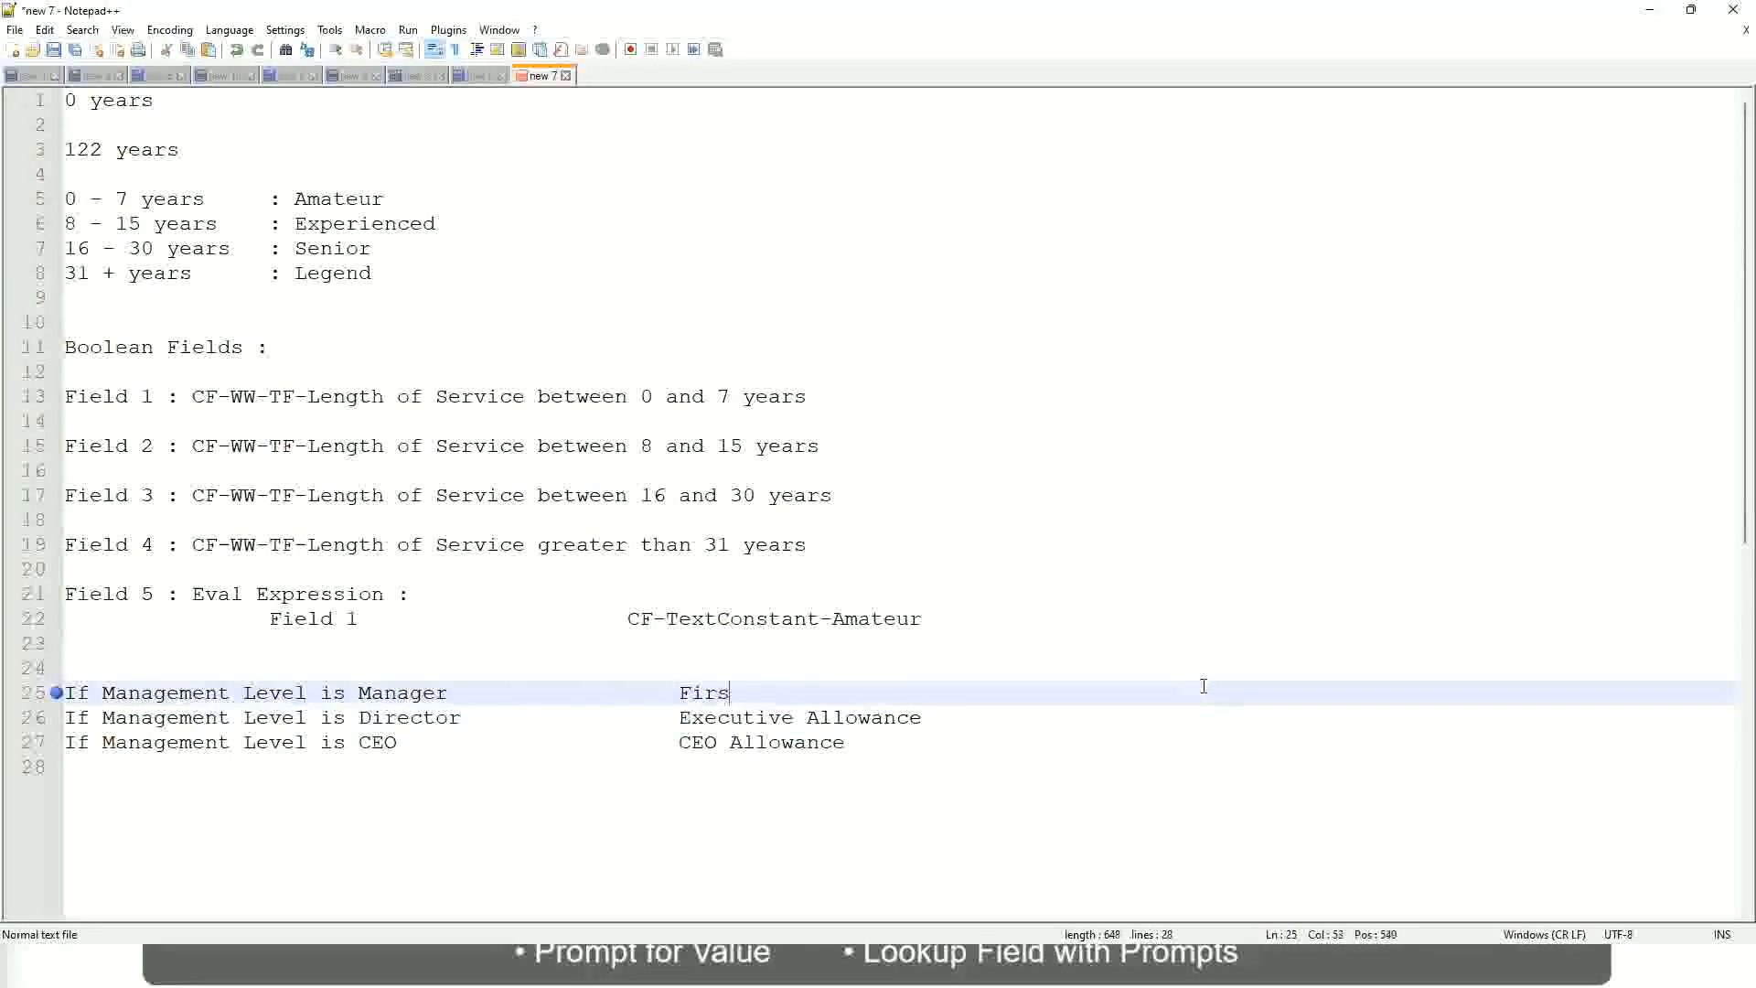
{"action": "type", "text": "t Line Manager"}
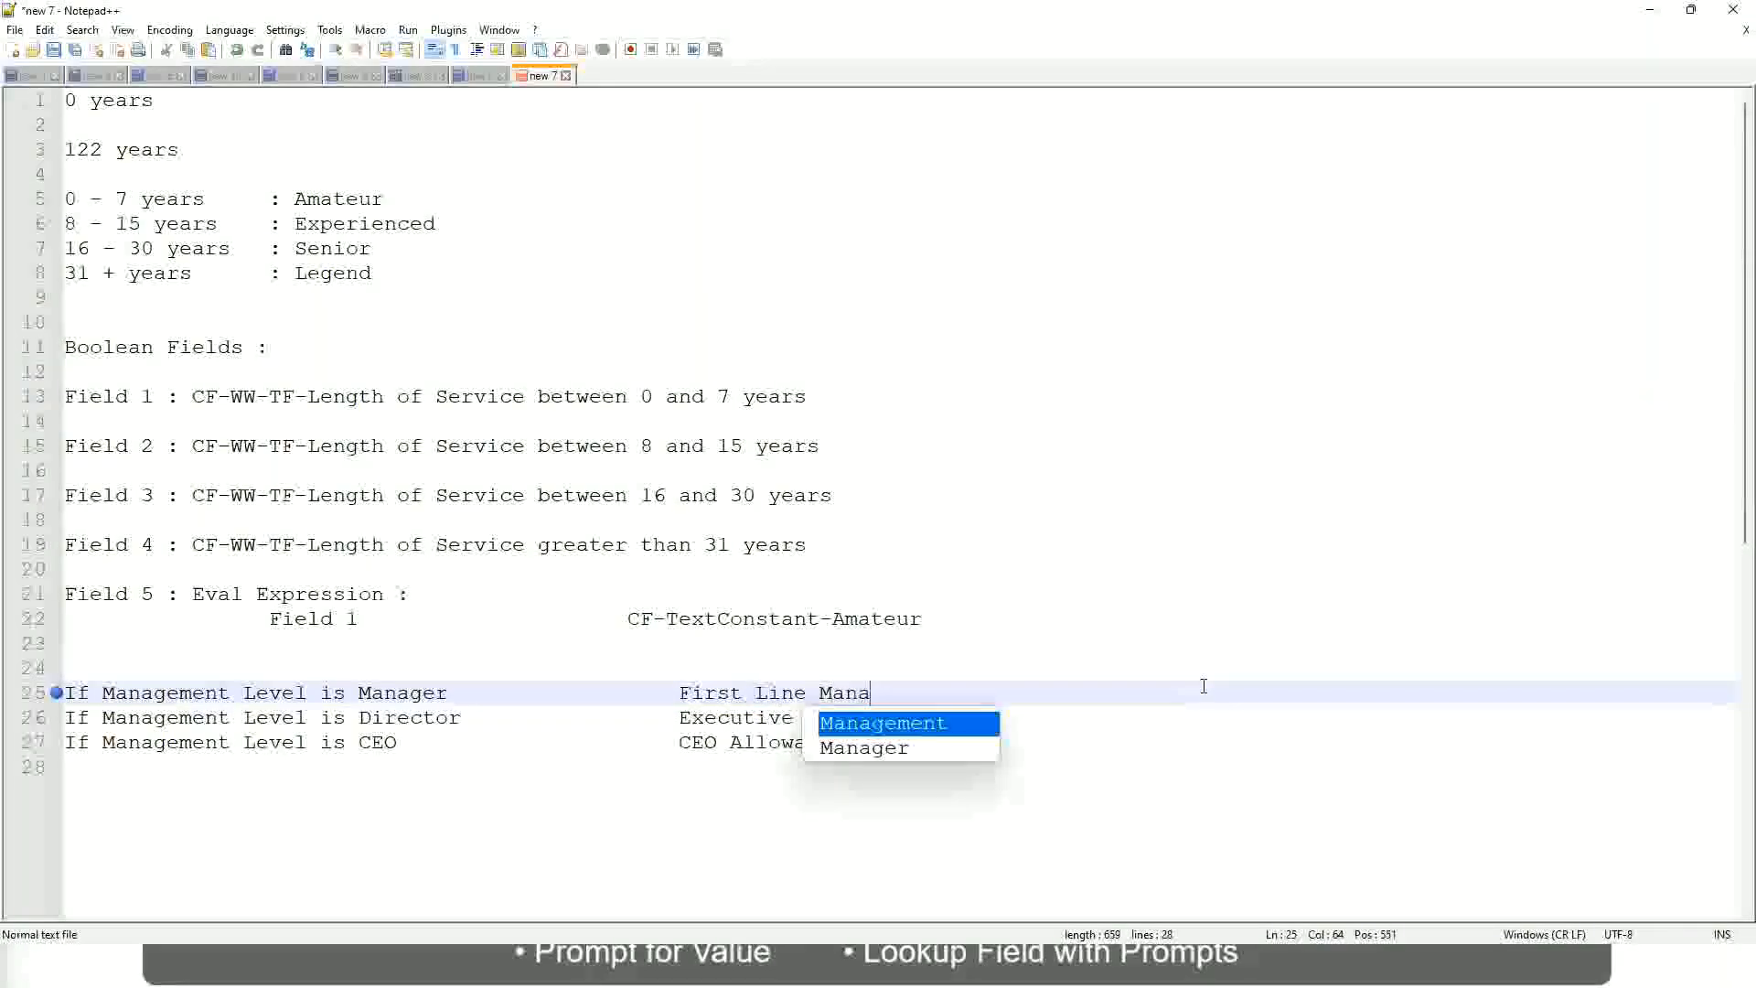
Step: Insert "Name of the" before "First Line Manager" in the Manager rule's outcome
{"action": "key", "text": "Left"}
{"action": "key", "text": "Left"}
{"action": "key", "text": "Left"}
{"action": "key", "text": "Left"}
{"action": "key", "text": "Left"}
{"action": "key", "text": "Left"}
{"action": "key", "text": "Left"}
{"action": "key", "text": "Left"}
{"action": "key", "text": "Left"}
{"action": "key", "text": "Left"}
{"action": "key", "text": "Left"}
{"action": "key", "text": "Left"}
{"action": "key", "text": "Left"}
{"action": "key", "text": "Left"}
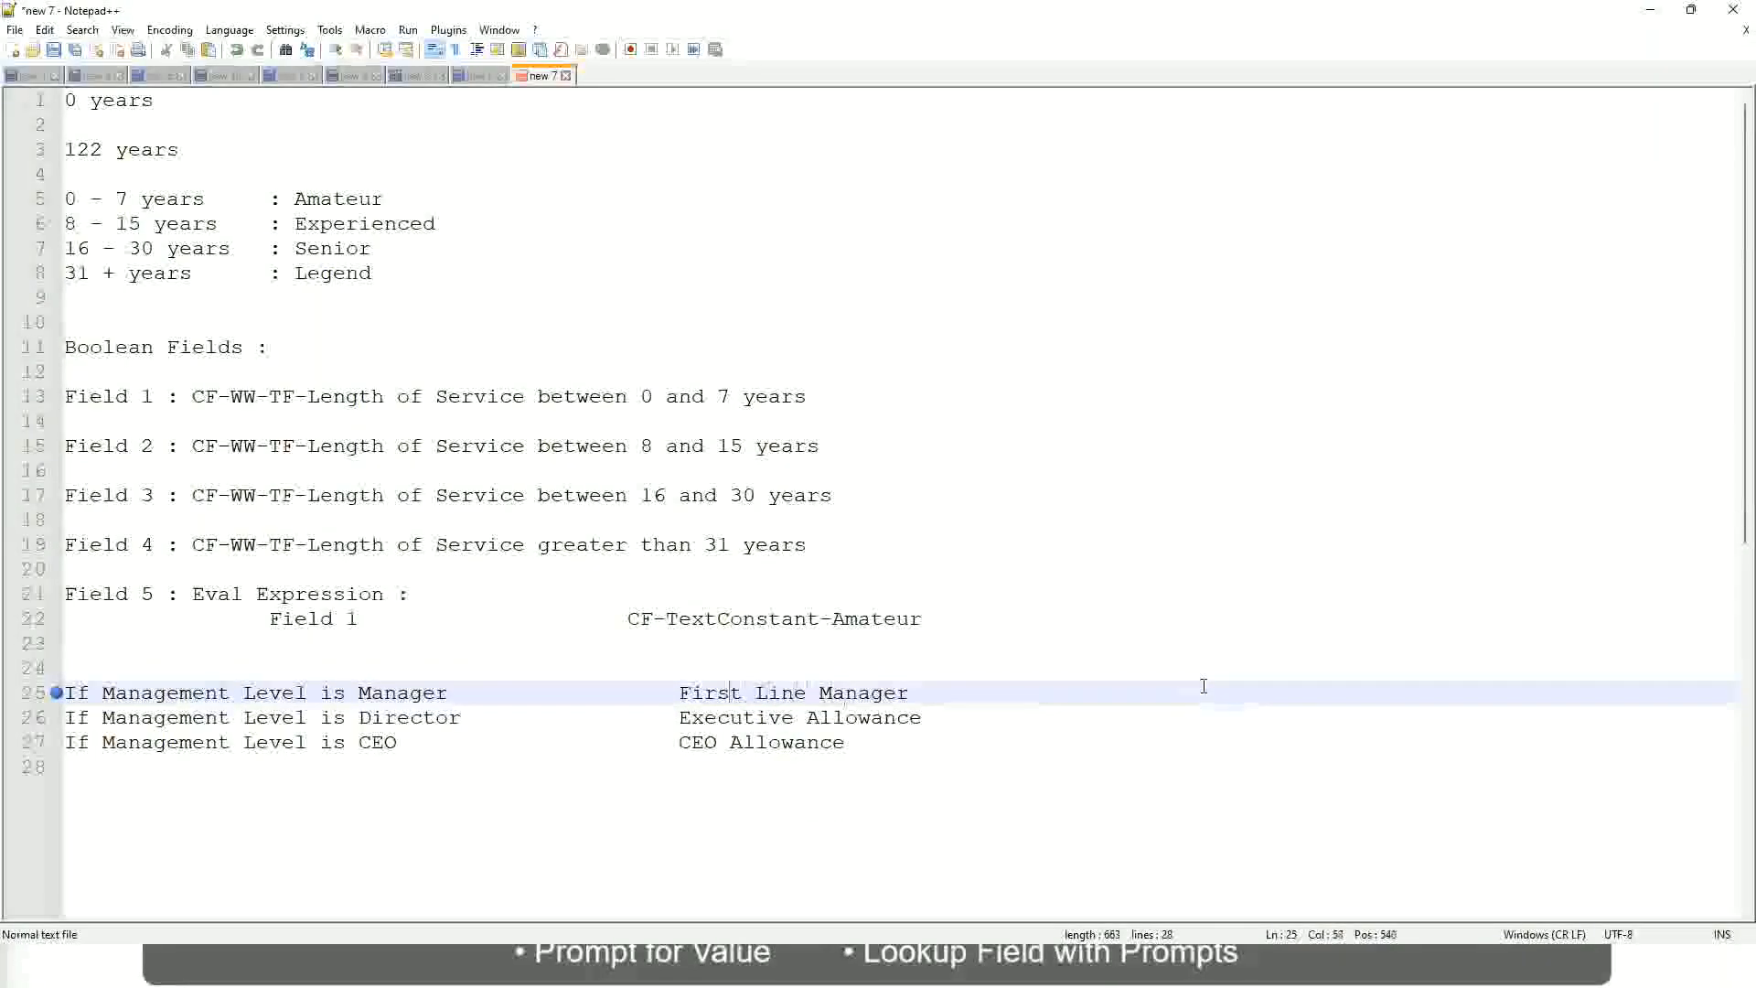
{"action": "type", "text": "Name of the"}
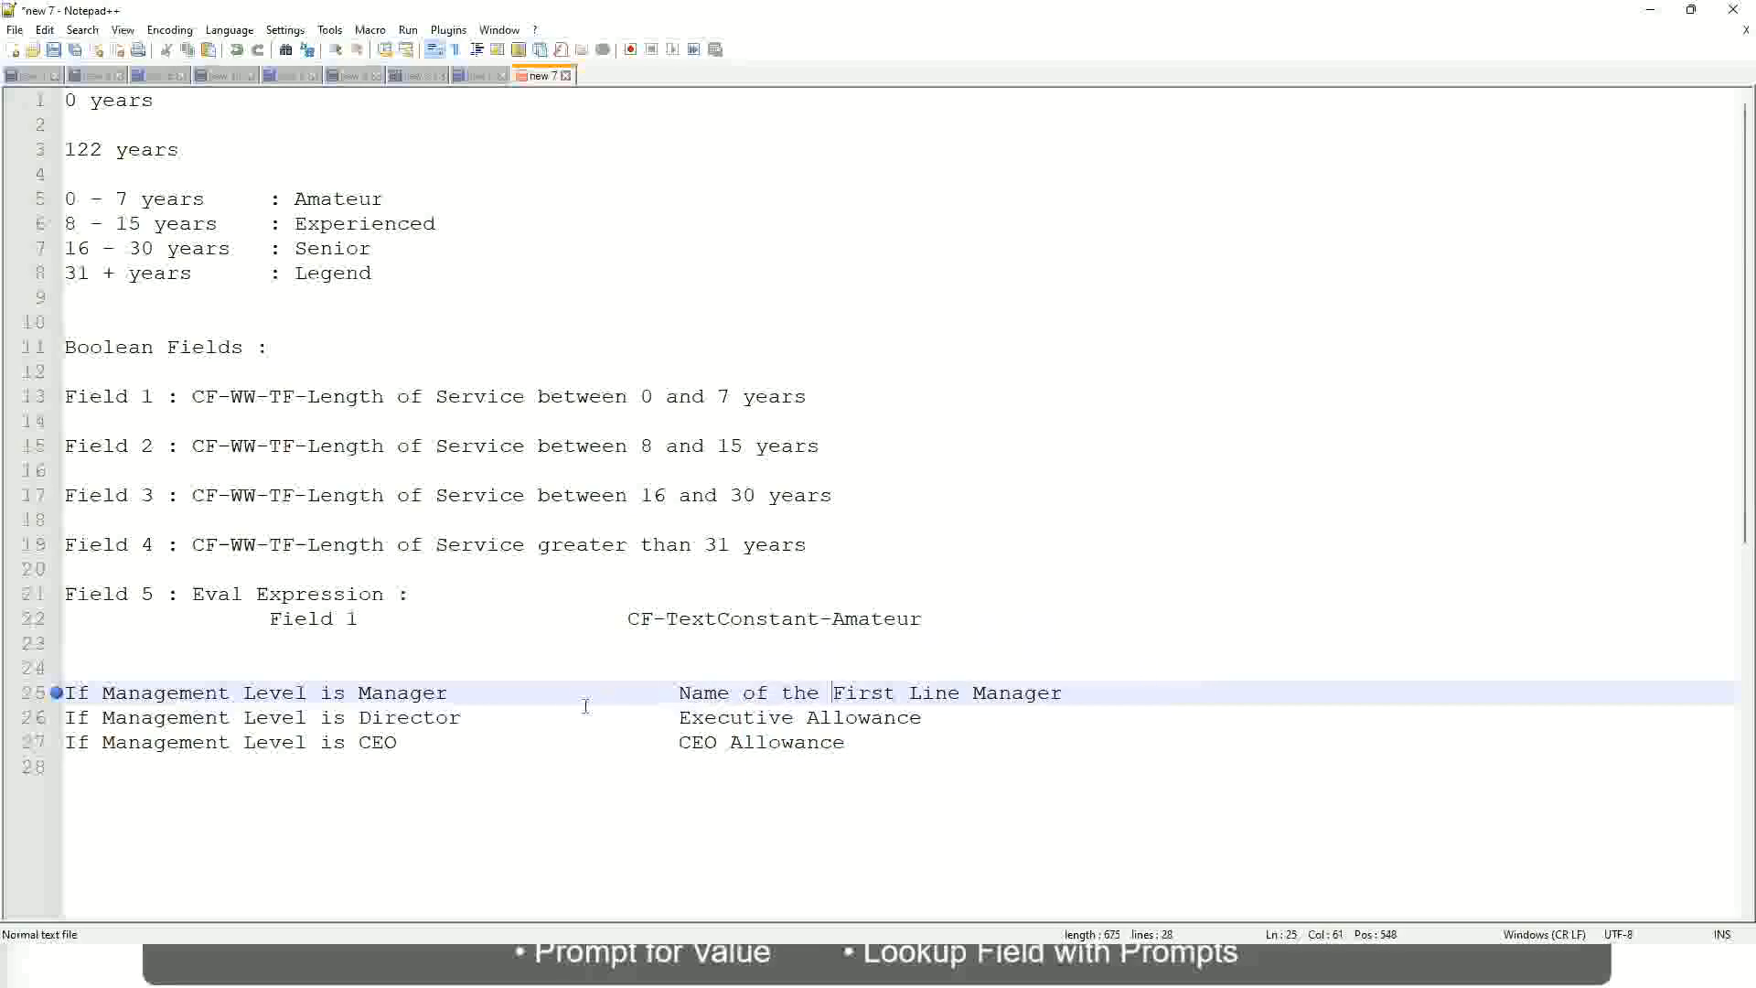
Step: Replace "Executive Allowance" in the Director rule with "Name of"
{"action": "left_click_drag", "start_coordinate": [683, 716], "coordinate": [923, 718]}
{"action": "type", "text": "Name "}
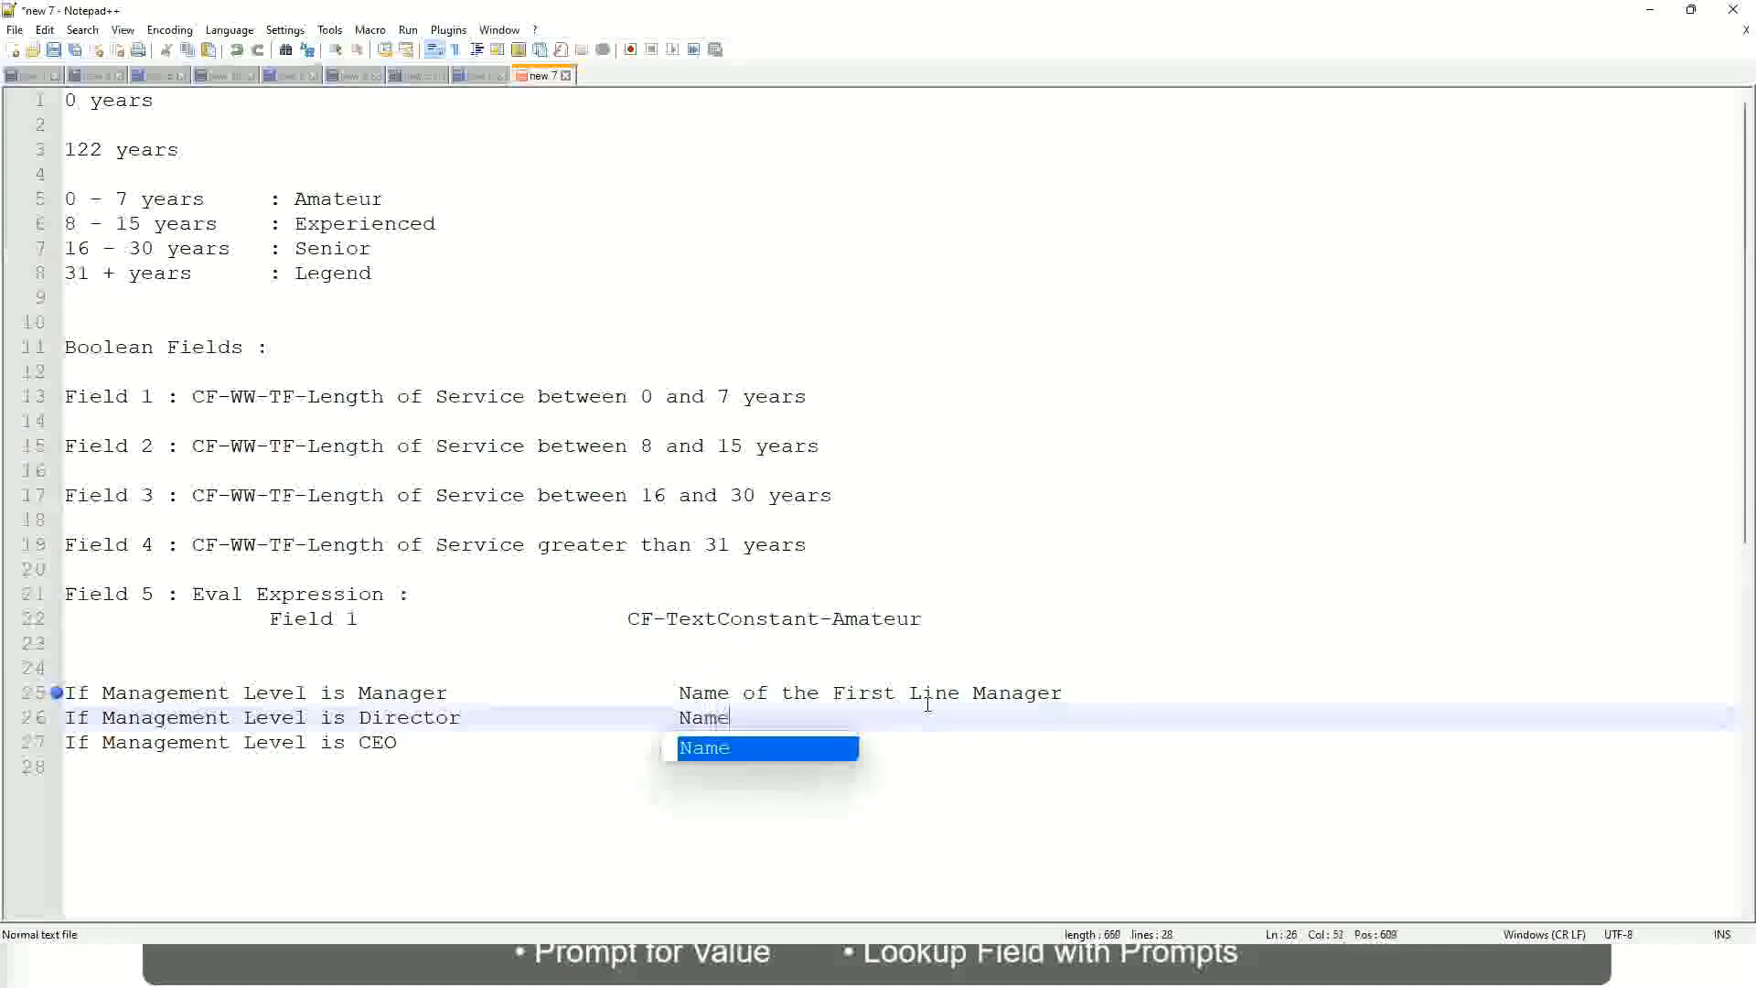
{"action": "type", "text": "of "}
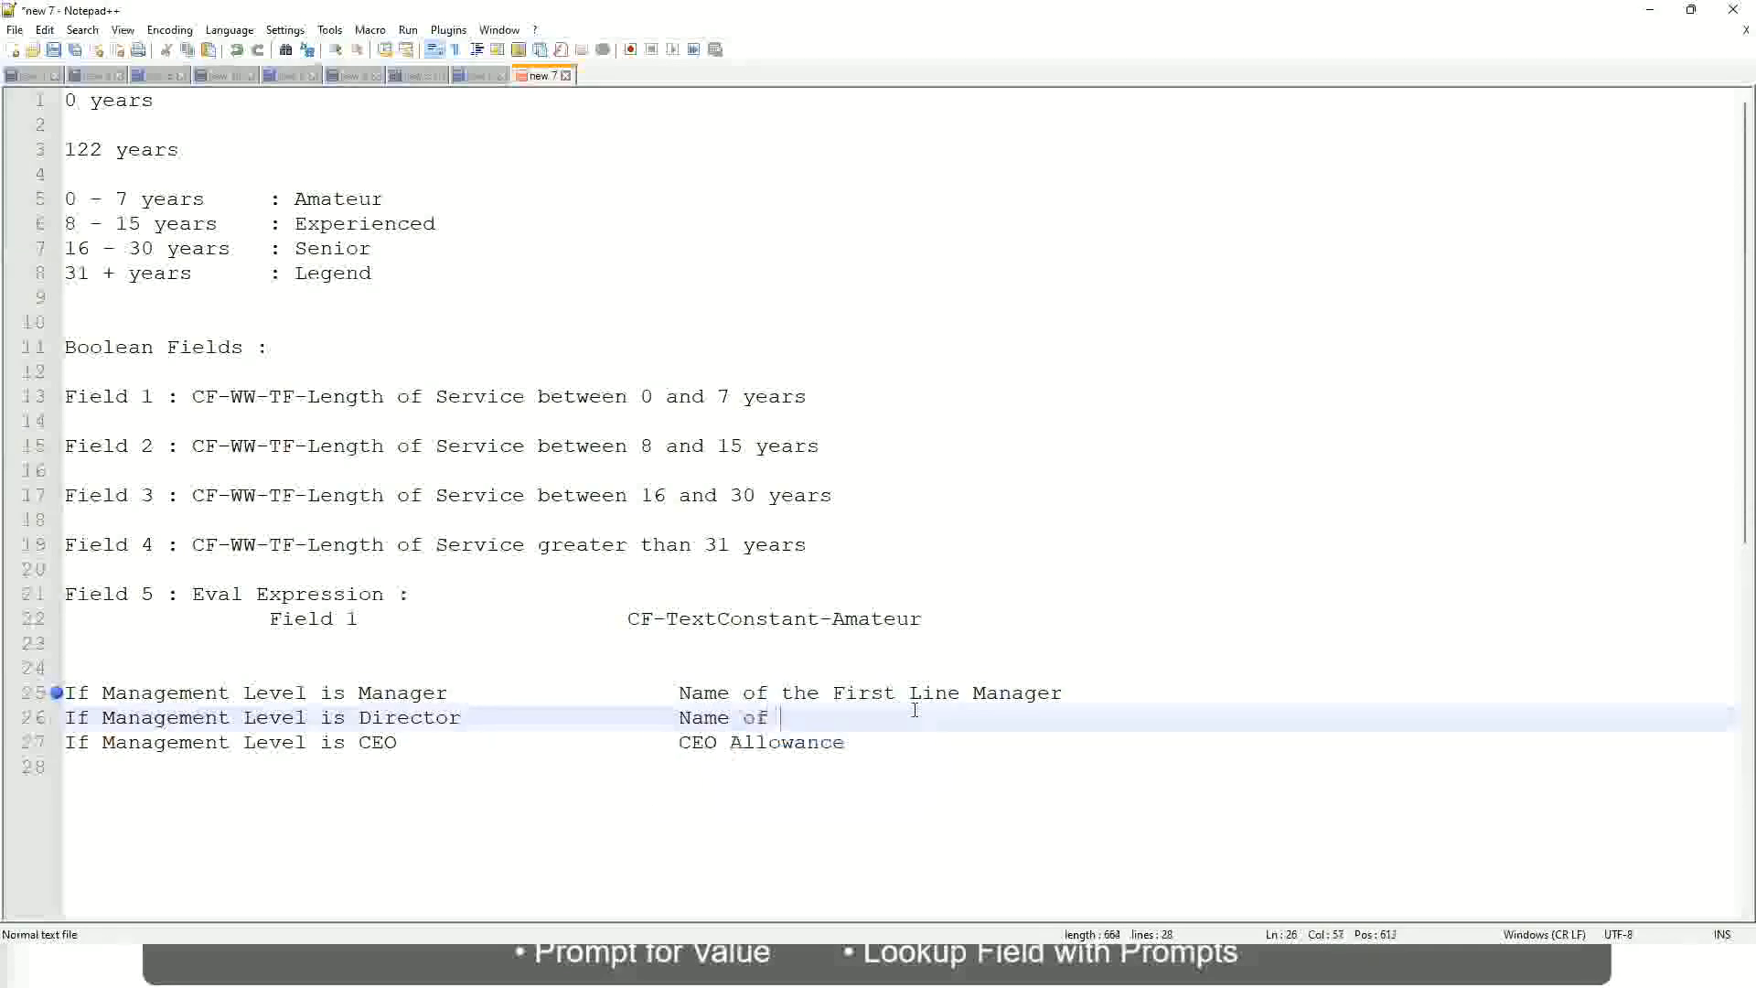
{"action": "type", "text": "the First"}
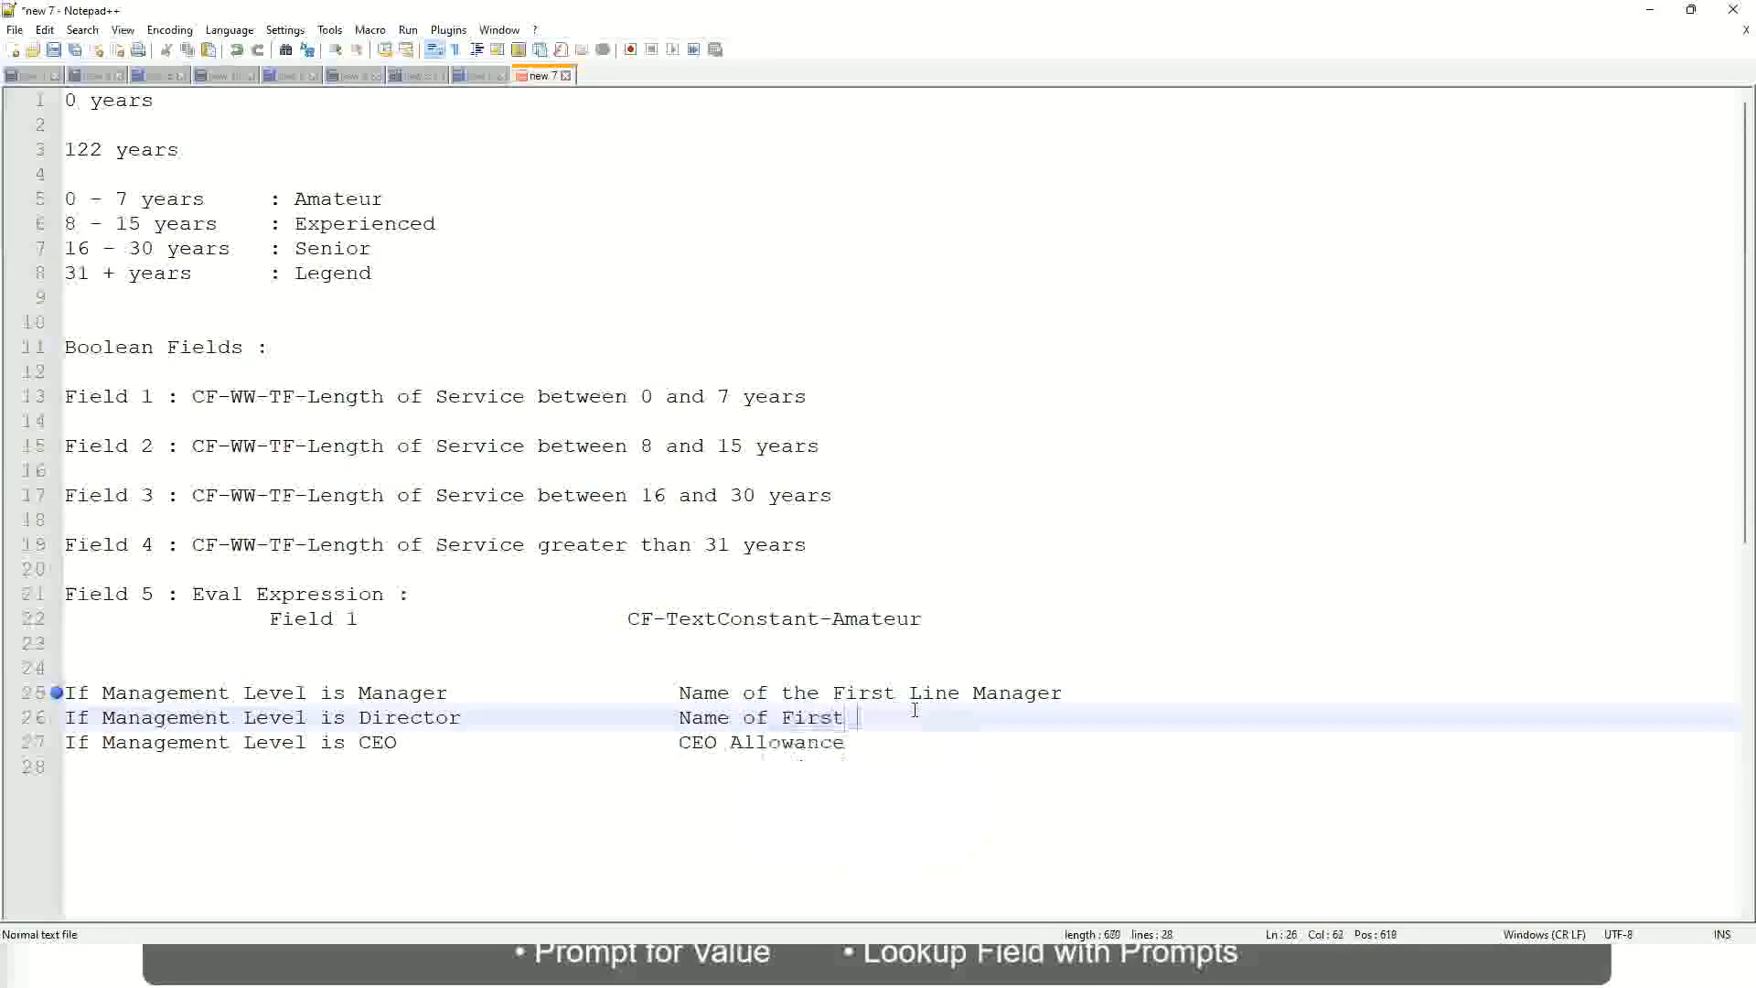
{"action": "key", "text": "BackSpace"}
{"action": "key", "text": "BackSpace"}
{"action": "key", "text": "BackSpace"}
{"action": "key", "text": "BackSpace"}
{"action": "key", "text": "BackSpace"}
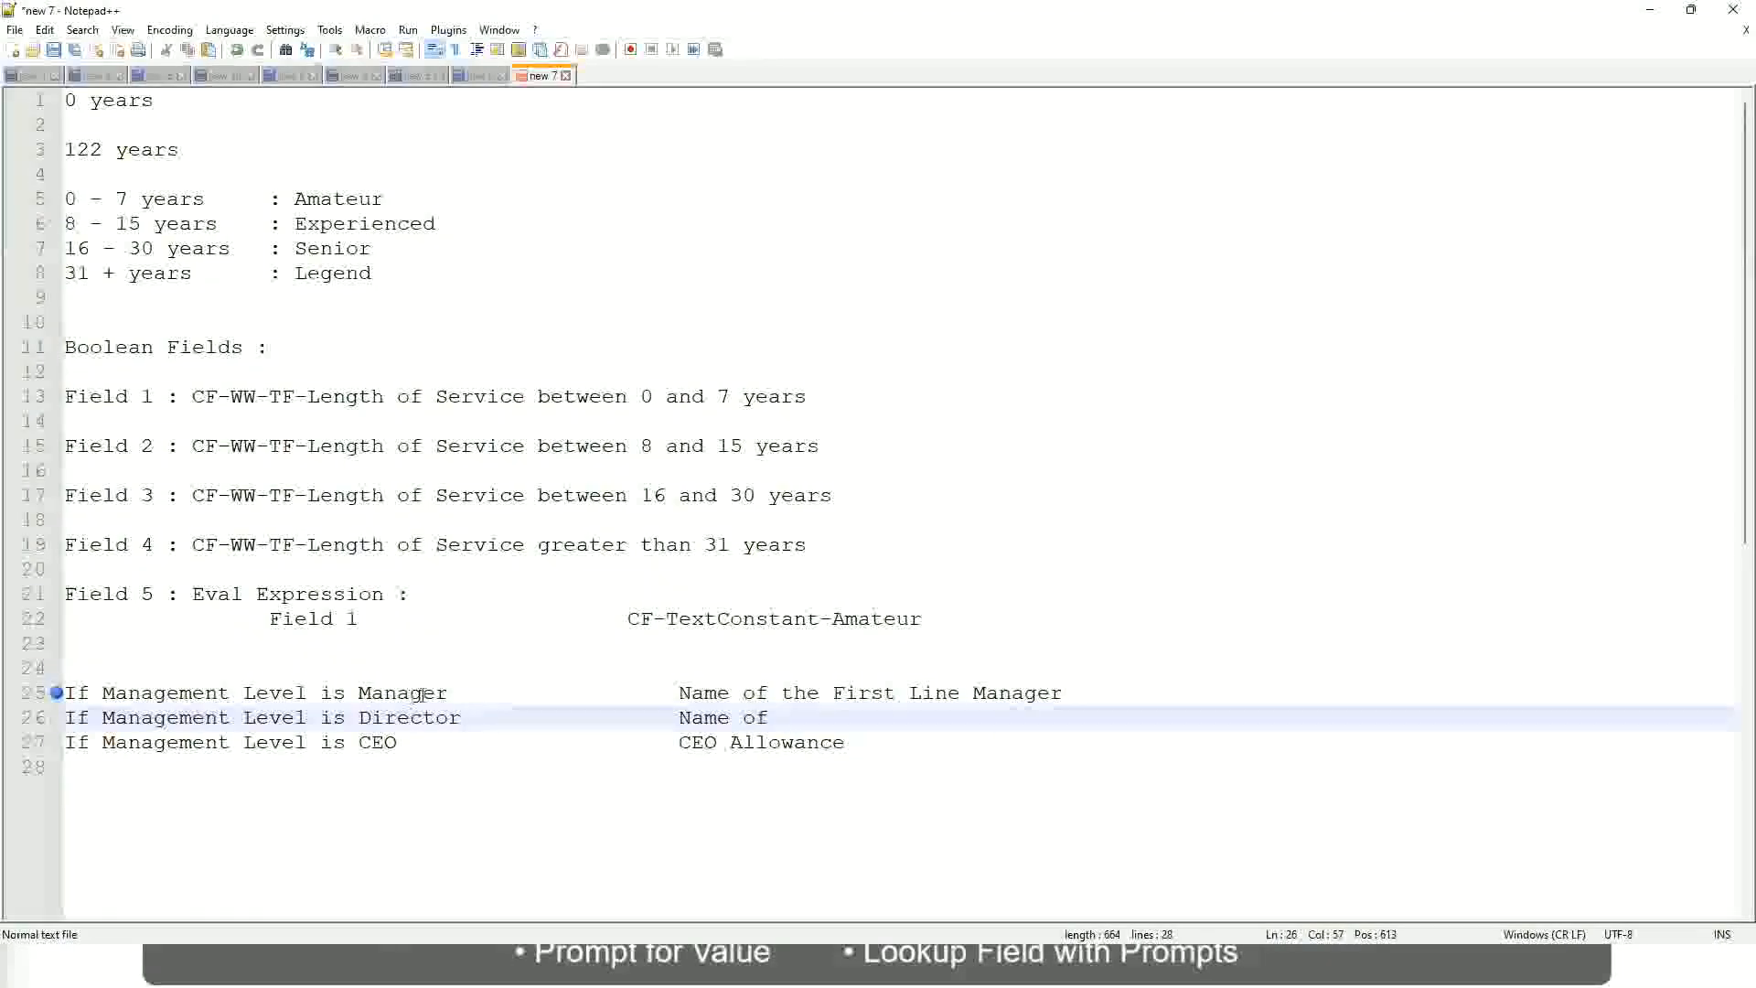
Step: Change "First" to "Second" in the Manager rule's outcome and complete the Director rule's outcome as "Name of Manager"
{"action": "double_click", "coordinate": [862, 693]}
{"action": "type", "text": "Second"}
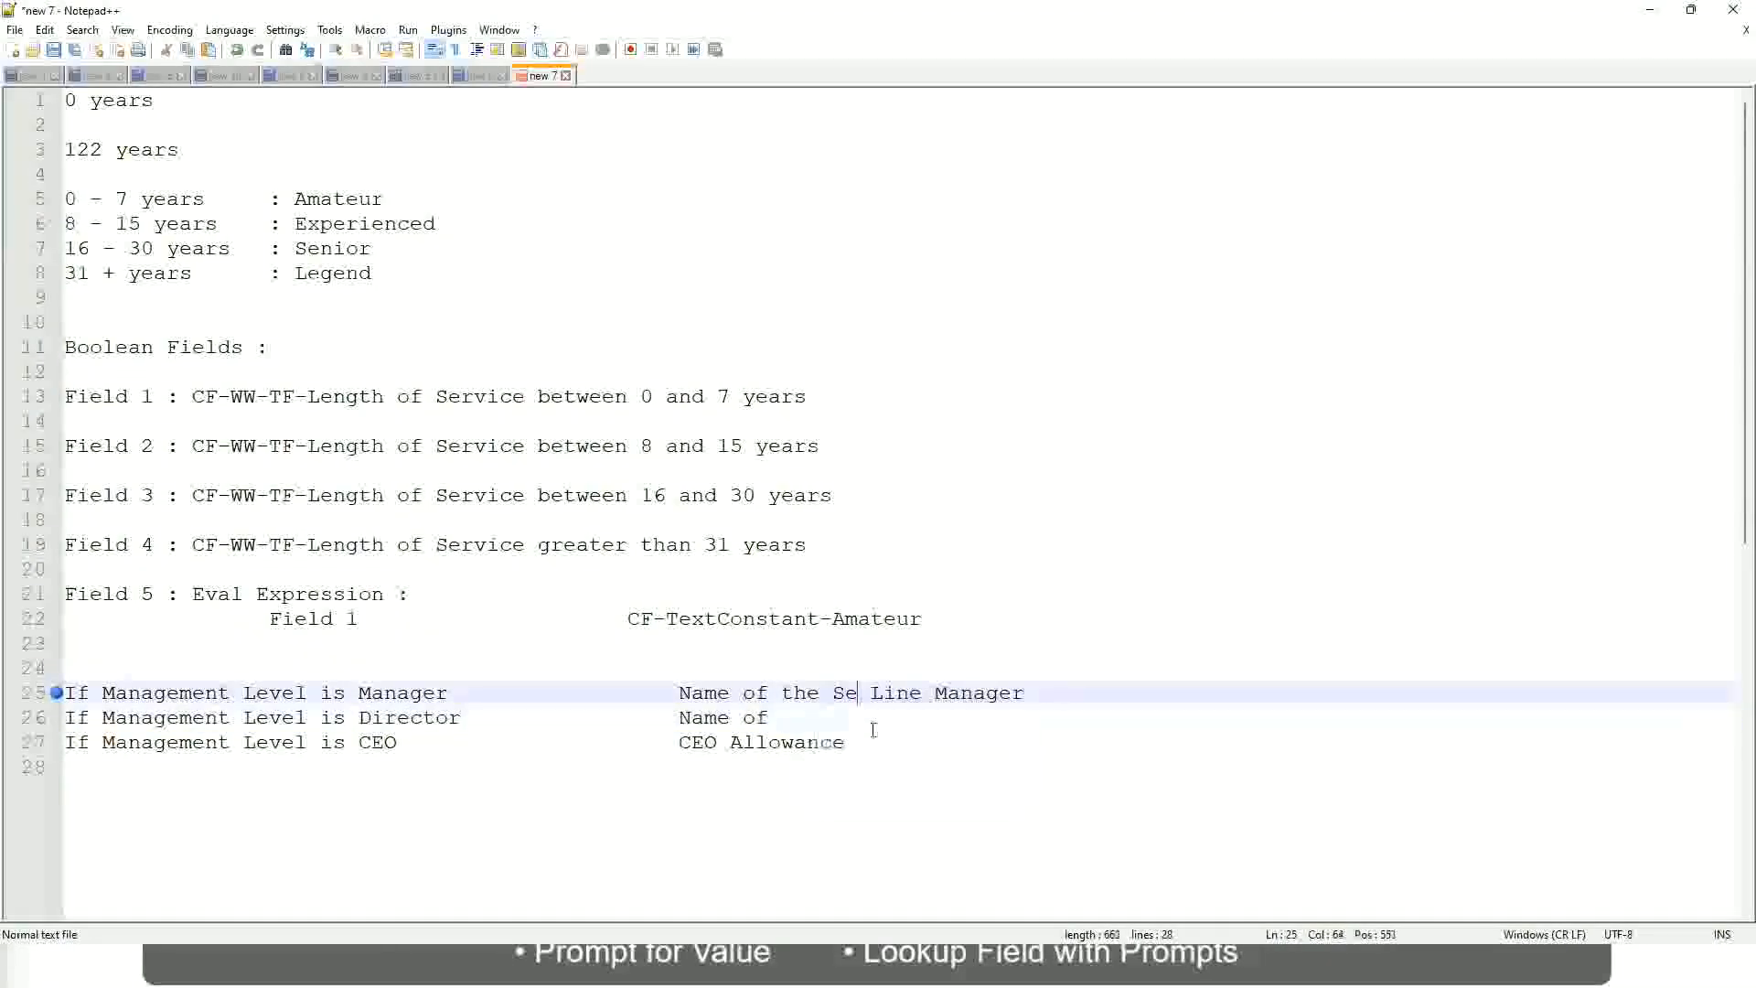
{"action": "key", "text": "BackSpace"}
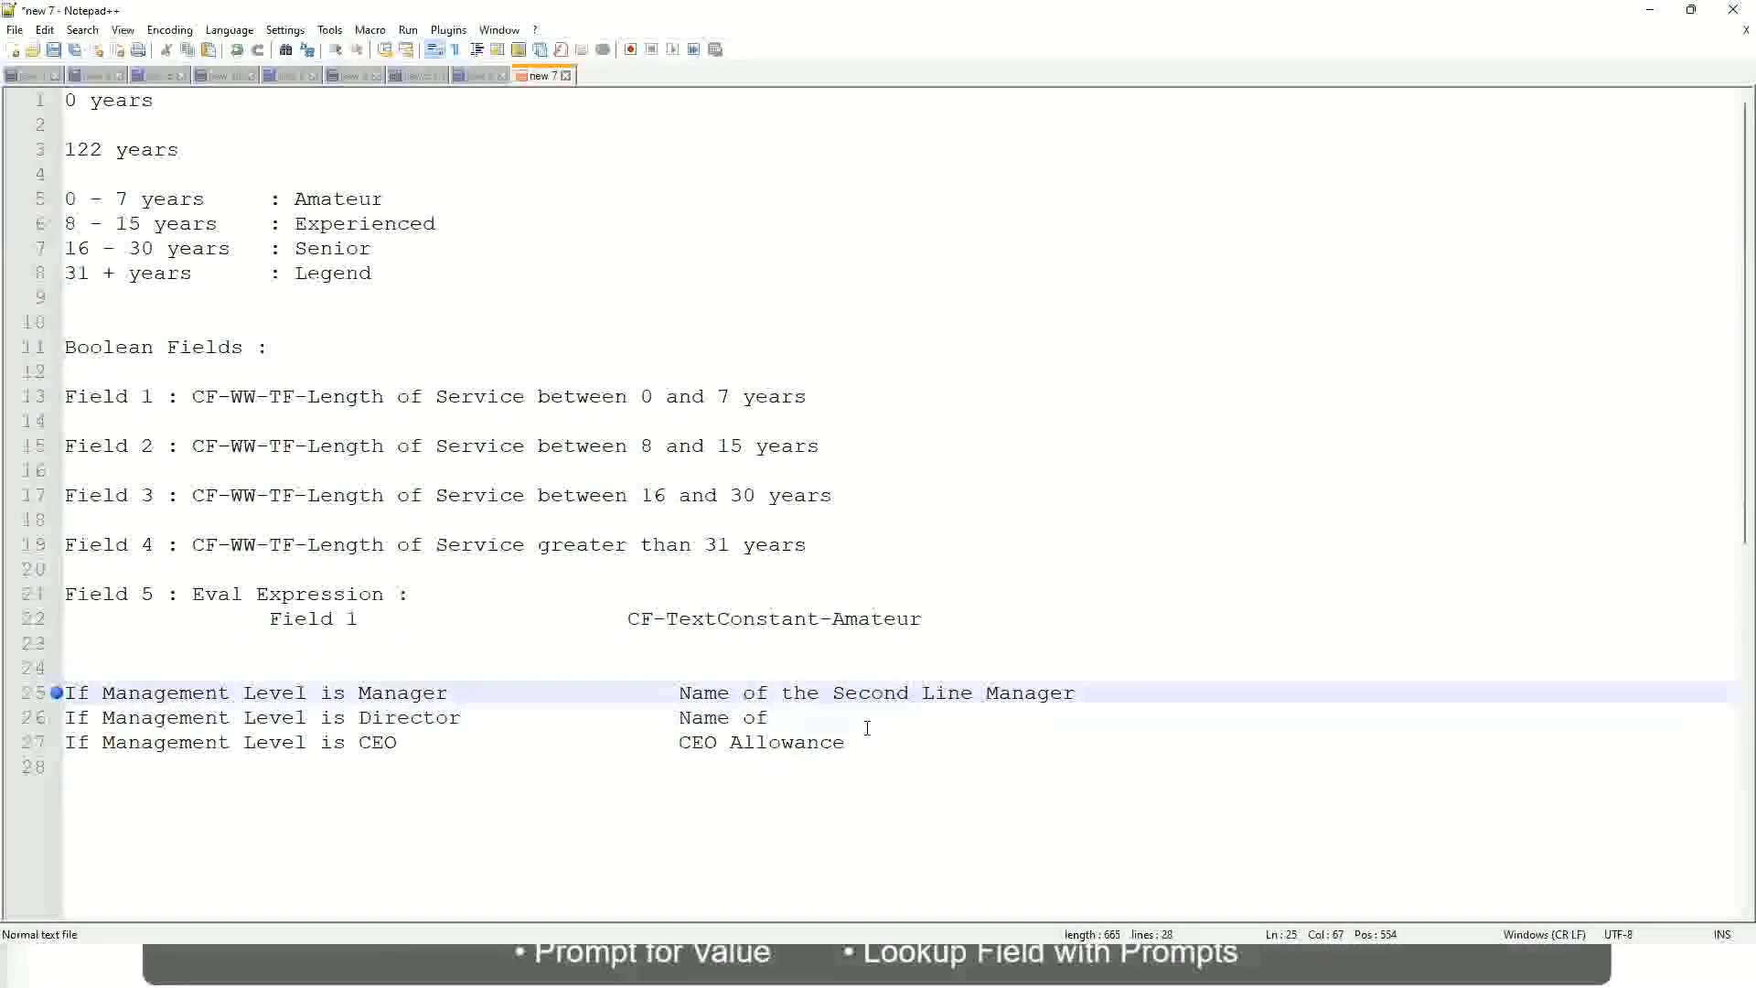
{"action": "left_click", "coordinate": [796, 717]}
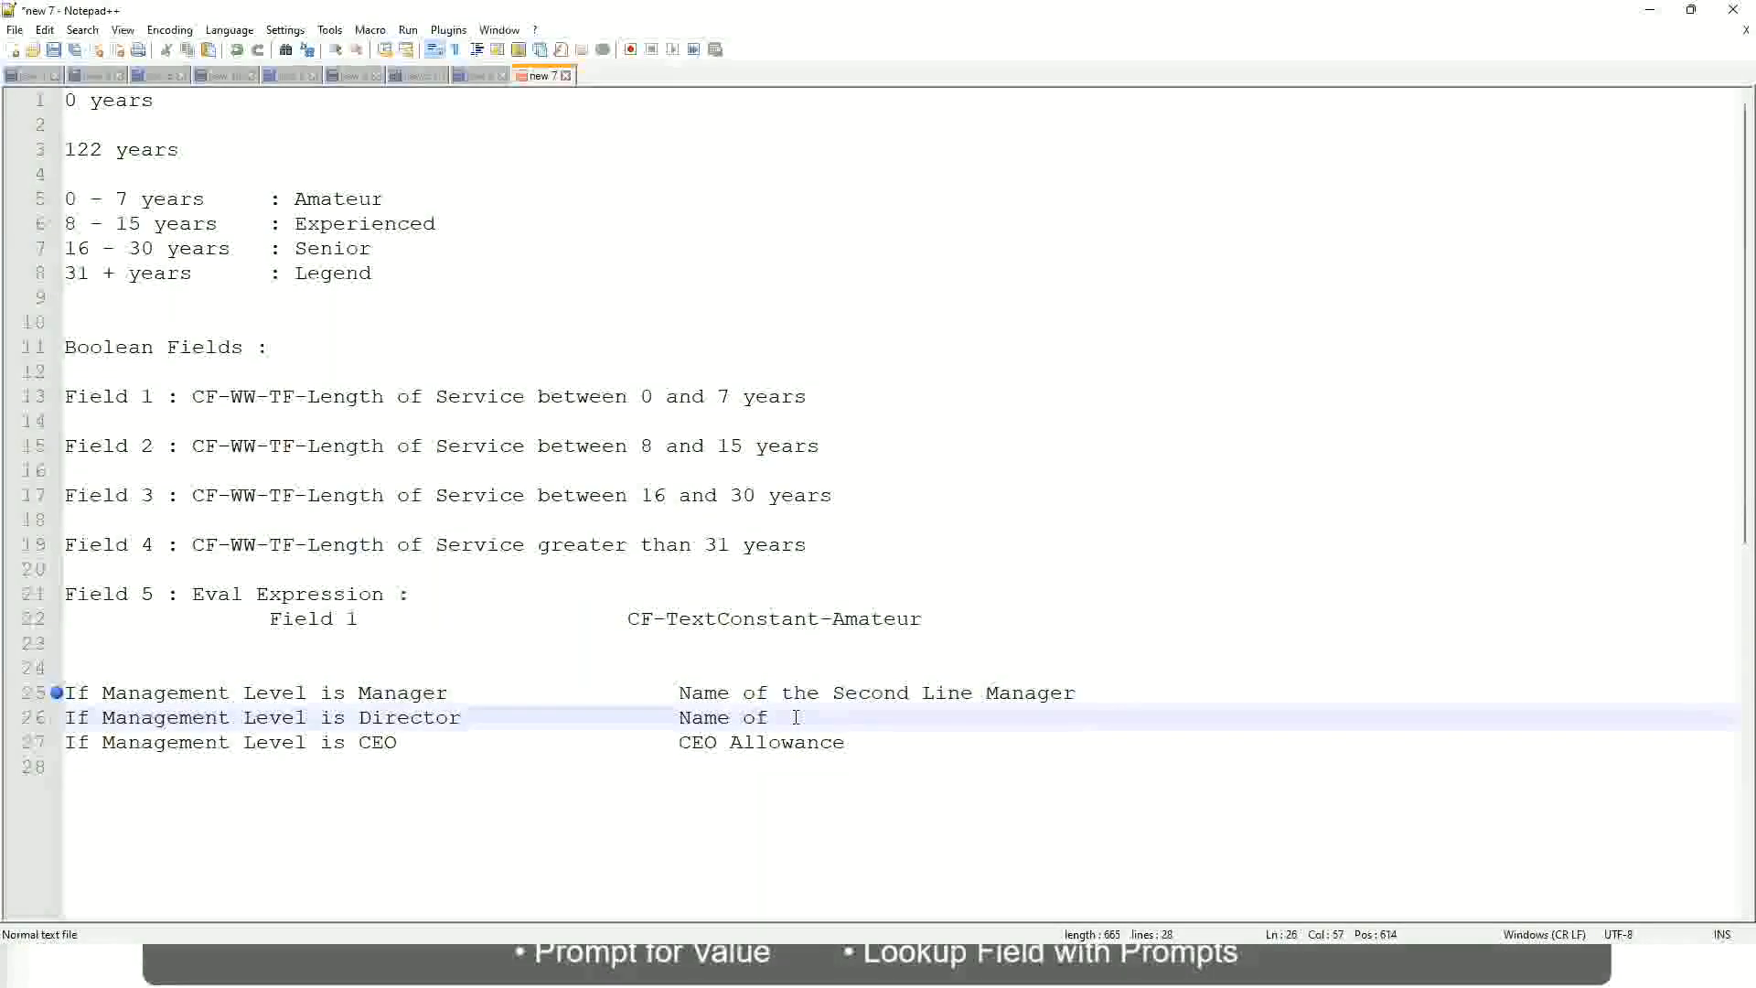
{"action": "type", "text": "Manager"}
Step: Replace "CEO Allowance" in the CEO rule's outcome with "name of CEO/Himself/Herself"
{"action": "left_click", "coordinate": [430, 742]}
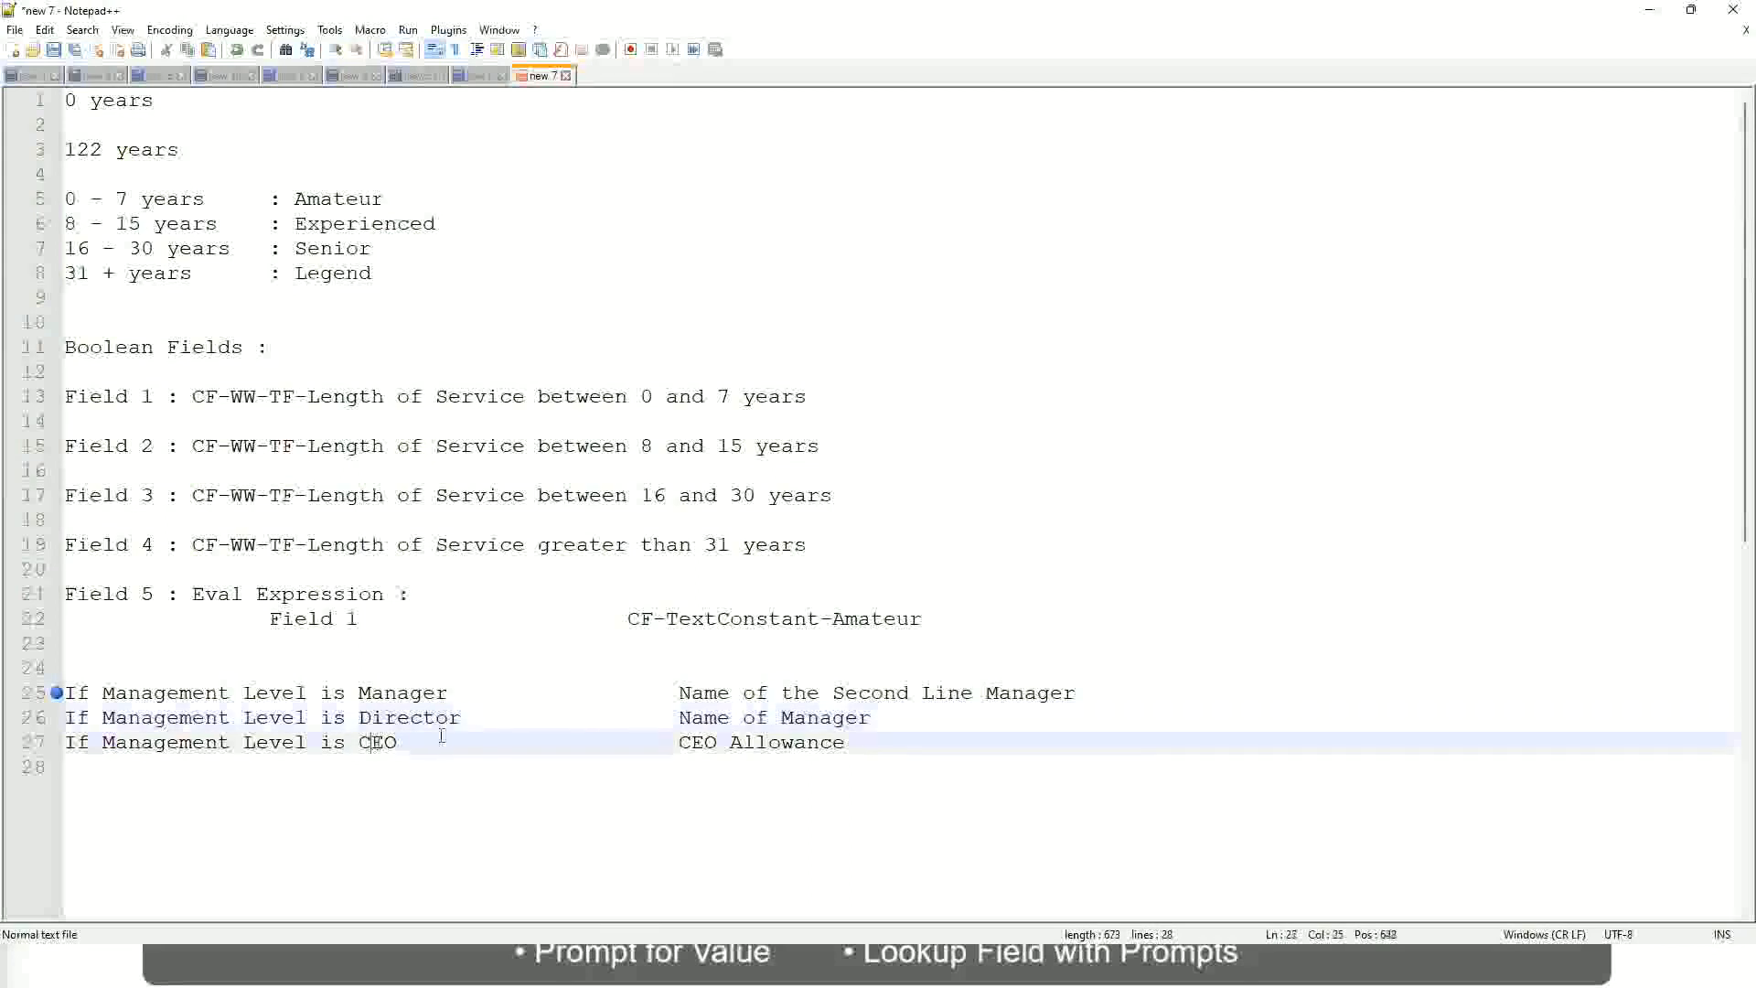
{"action": "left_click_drag", "start_coordinate": [679, 742], "coordinate": [869, 742]}
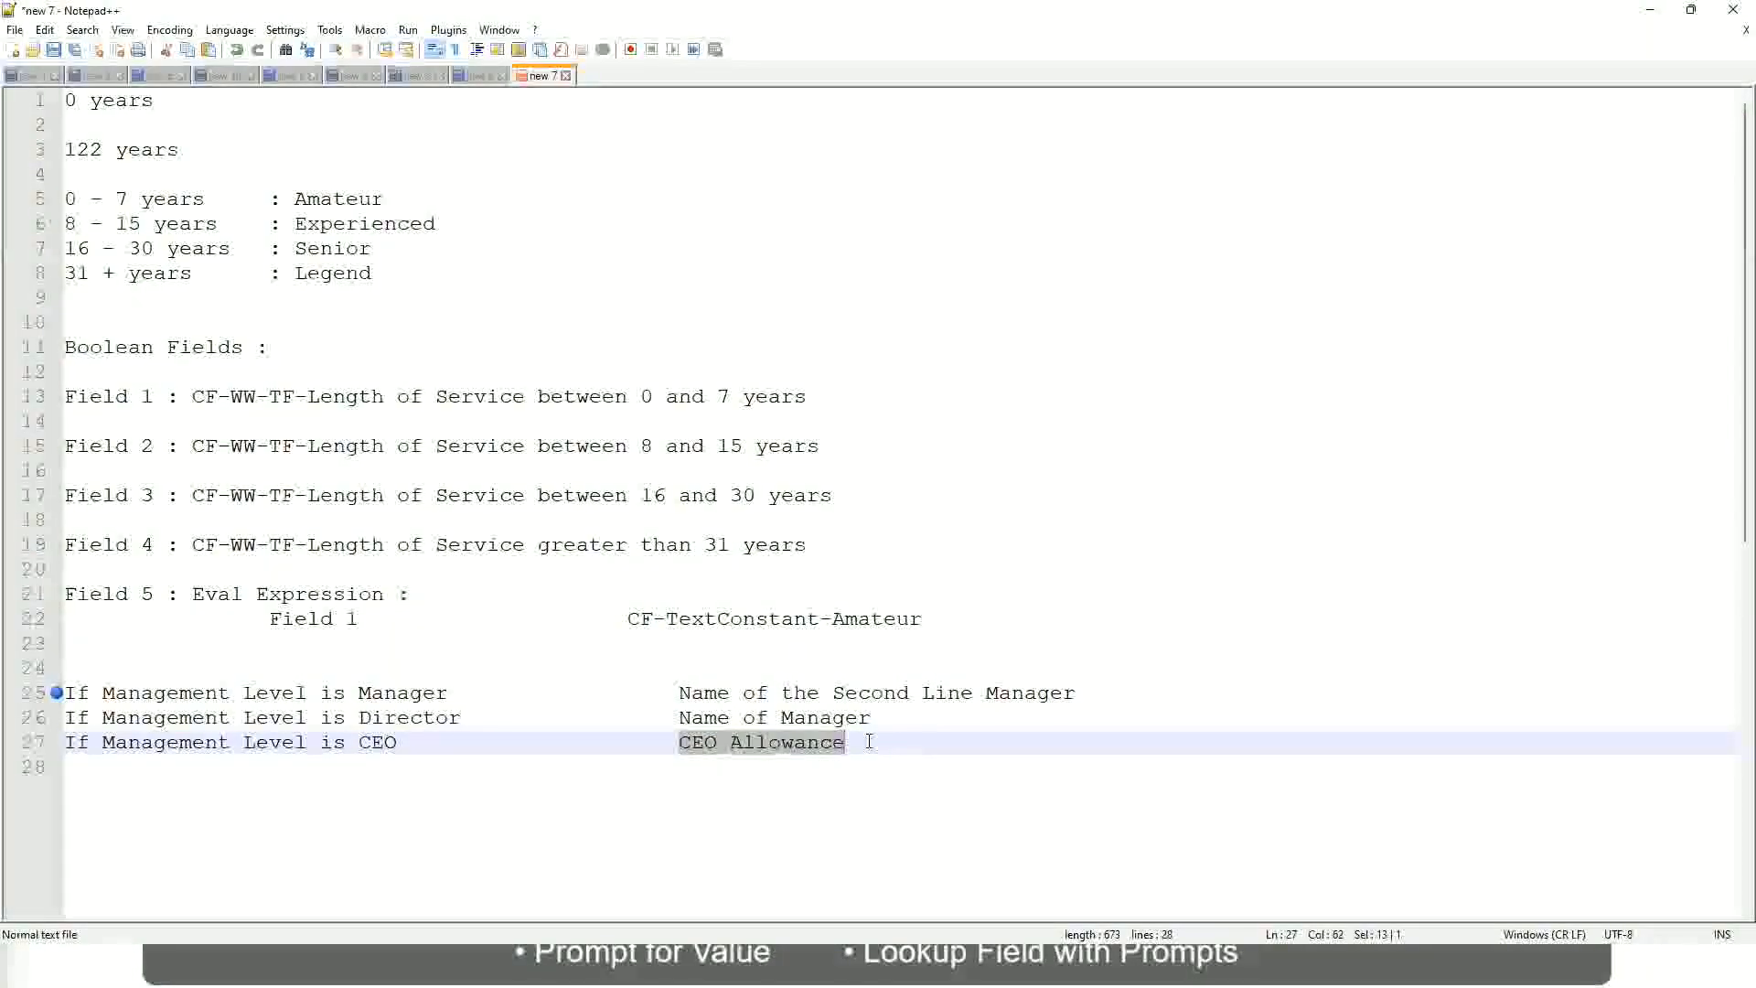
{"action": "type", "text": "name of CEO "}
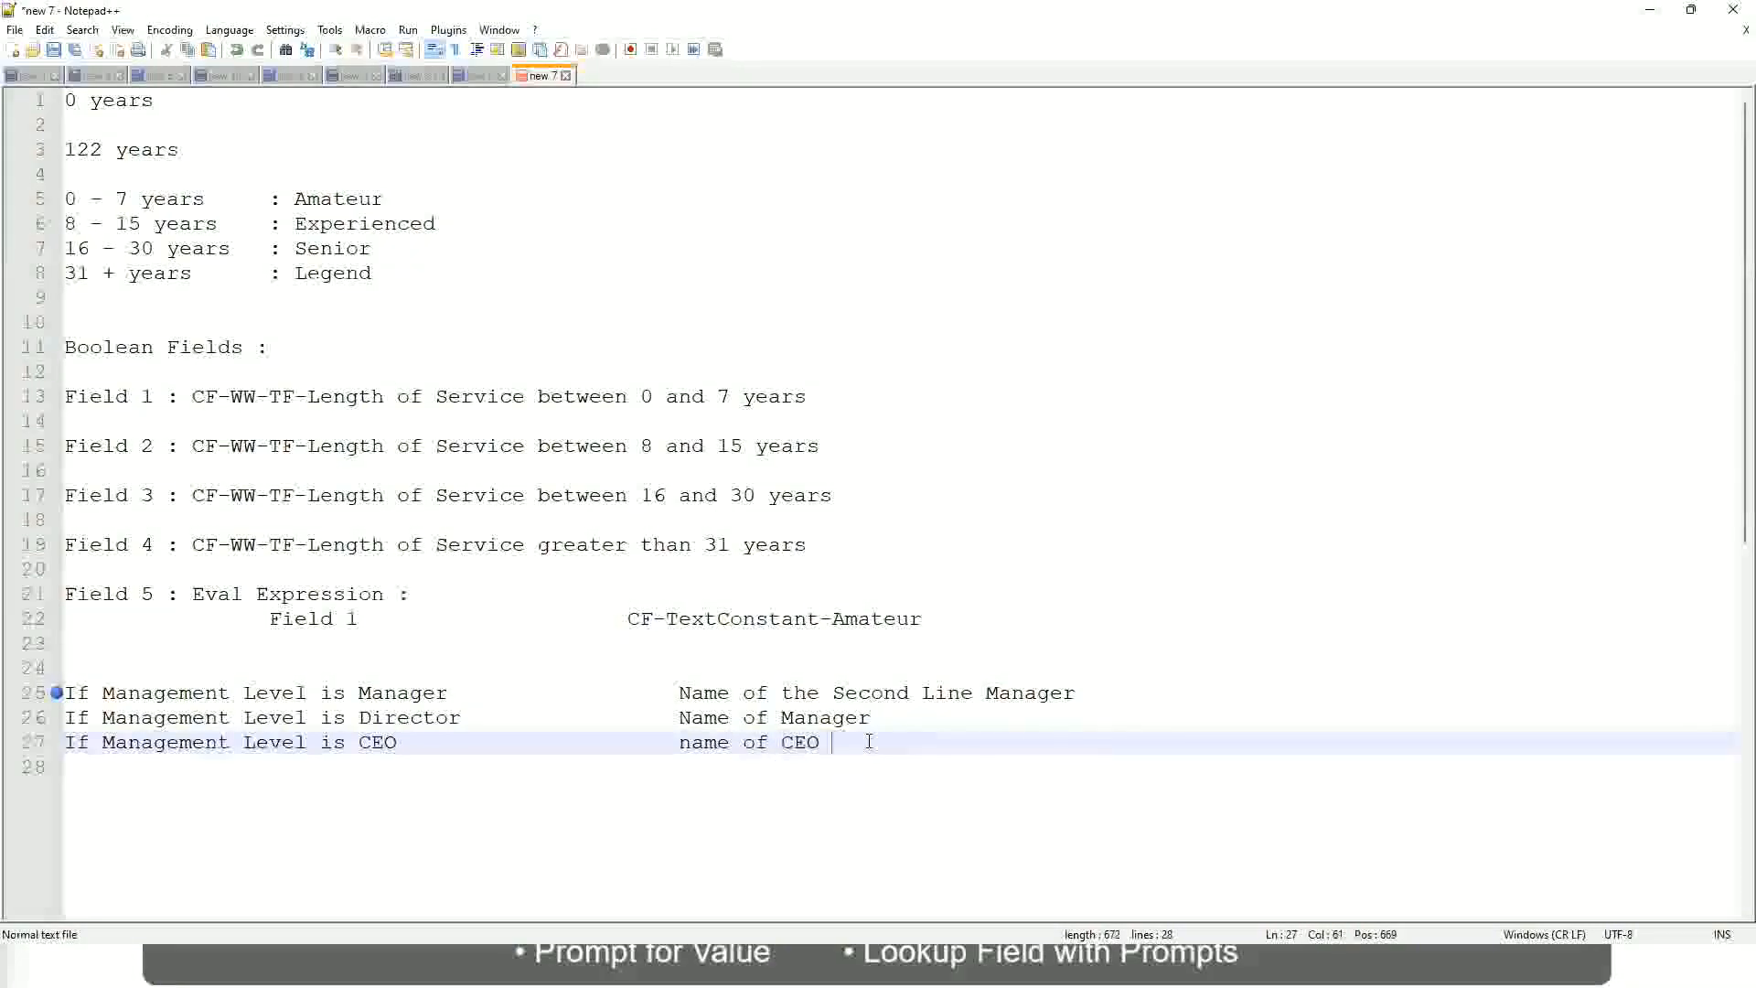
{"action": "type", "text": "/Himself/"}
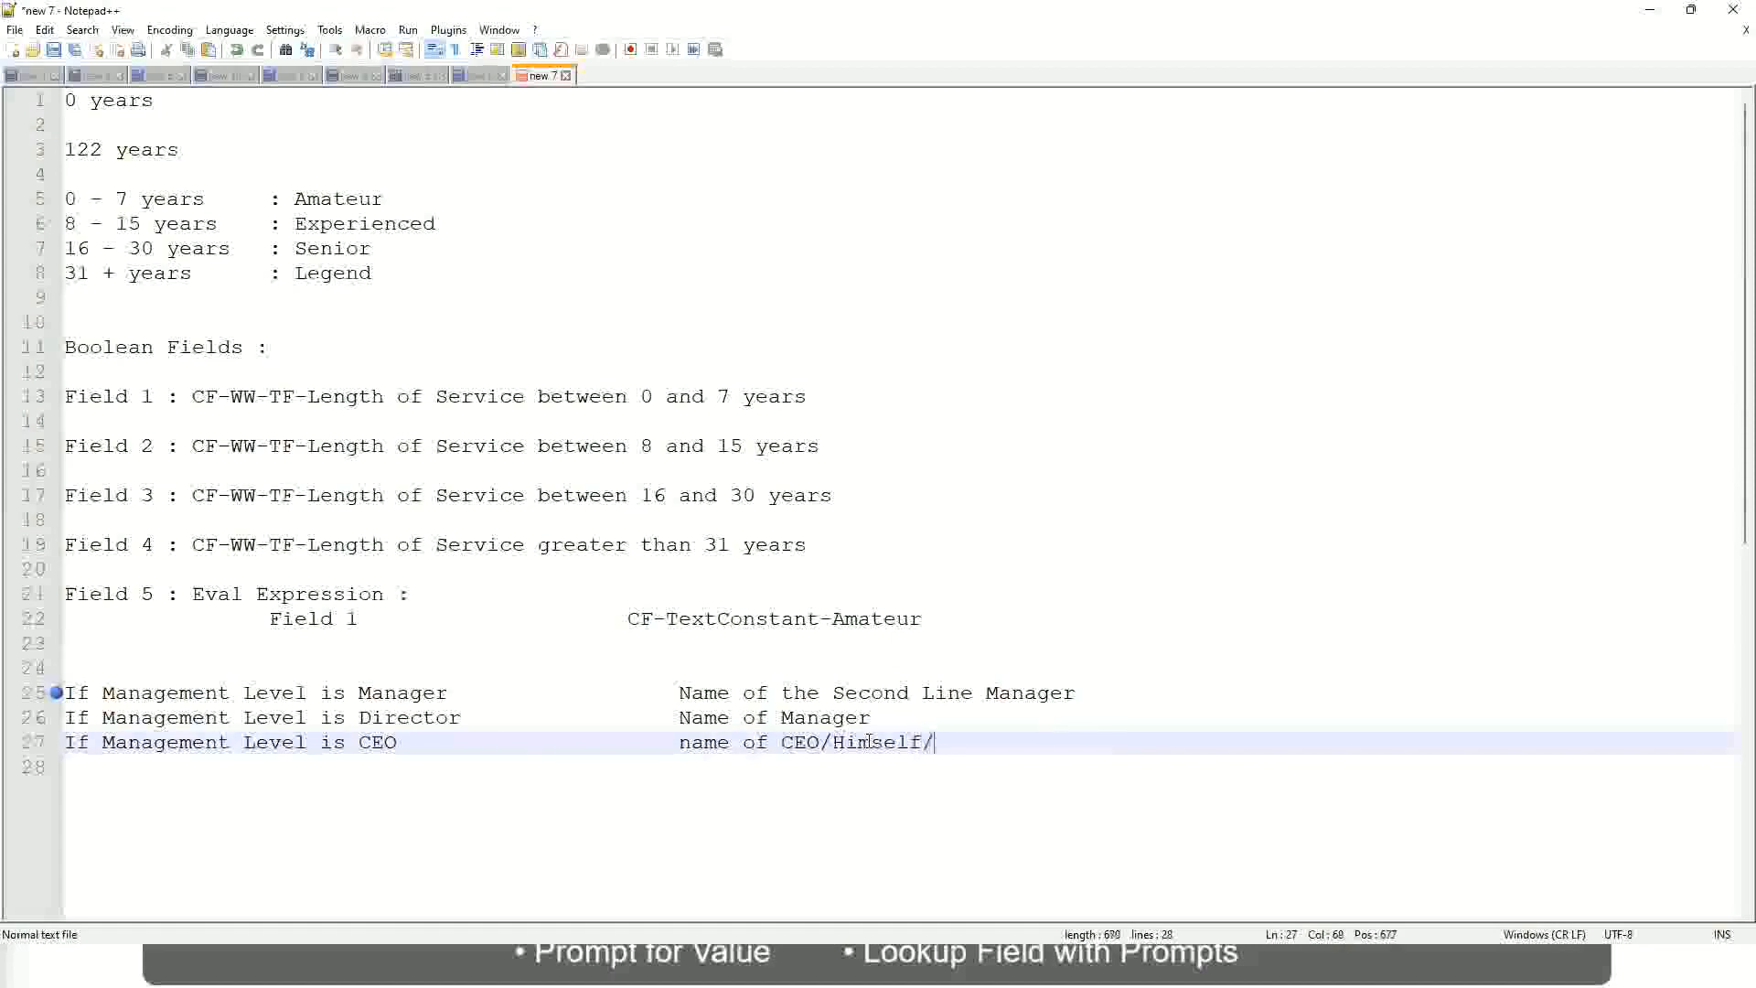
{"action": "type", "text": "Herself"}
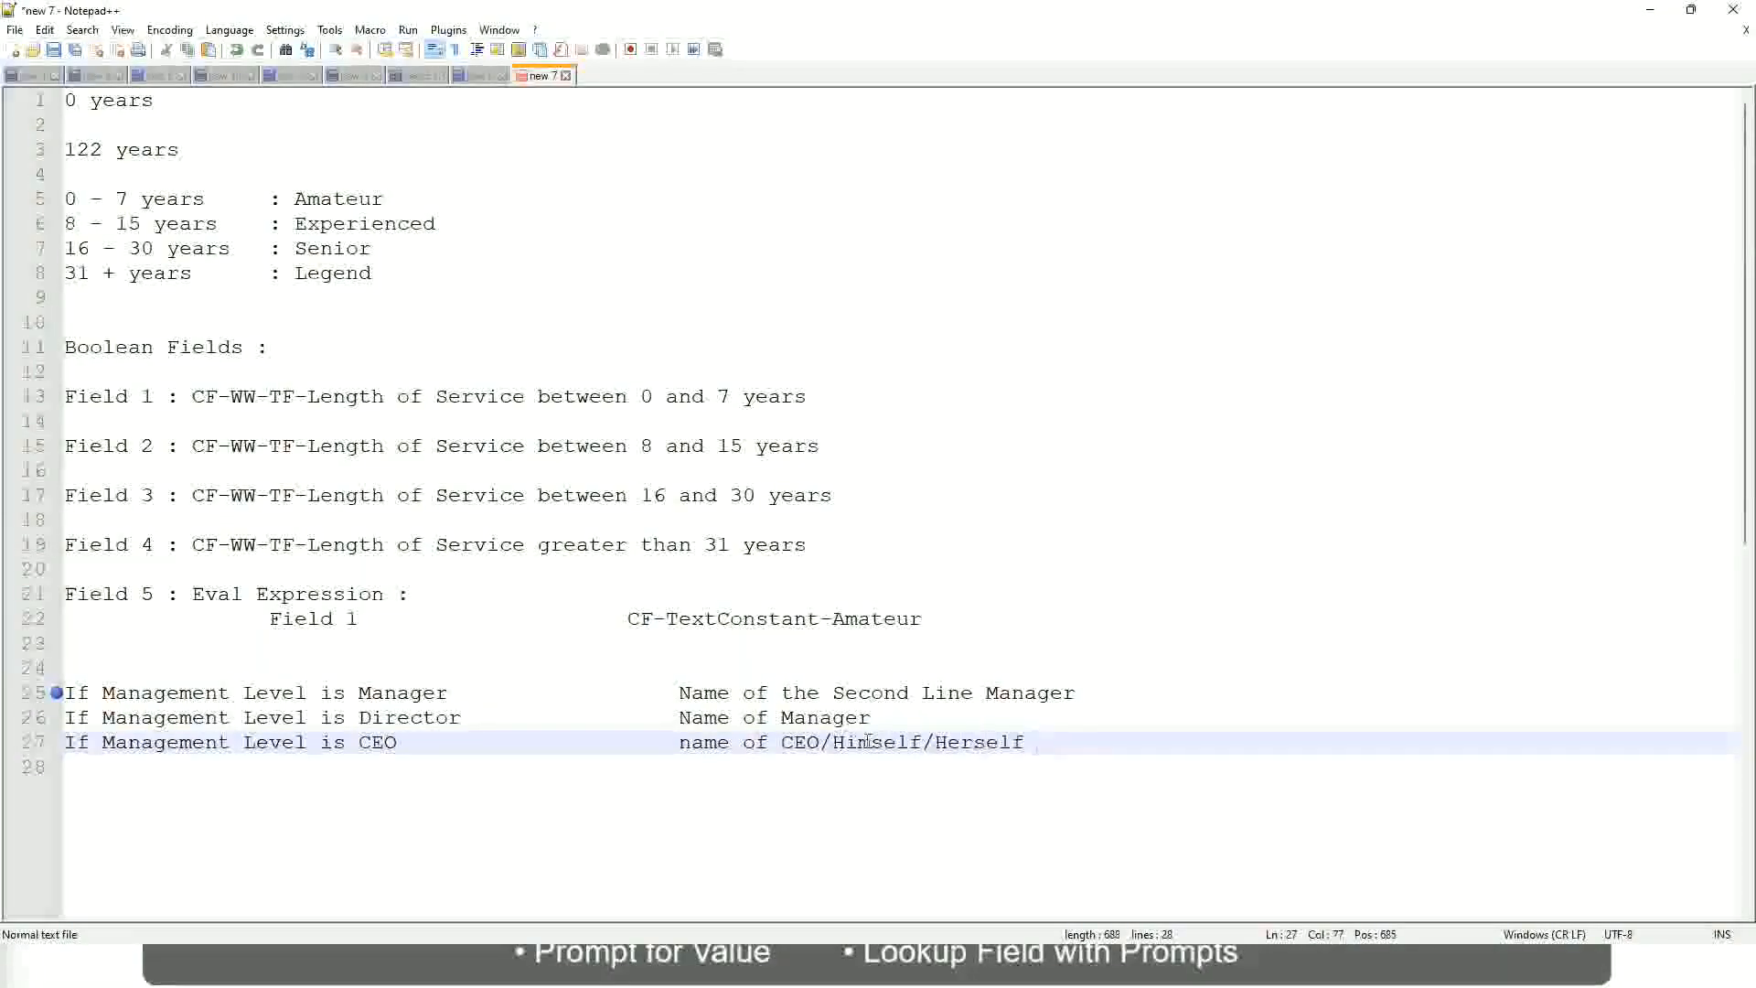
Step: Review the condition and outcome of each Manager, Director and CEO rule in the notes
{"action": "left_click", "coordinate": [629, 743]}
{"action": "left_click", "coordinate": [194, 694]}
{"action": "left_click", "coordinate": [267, 695]}
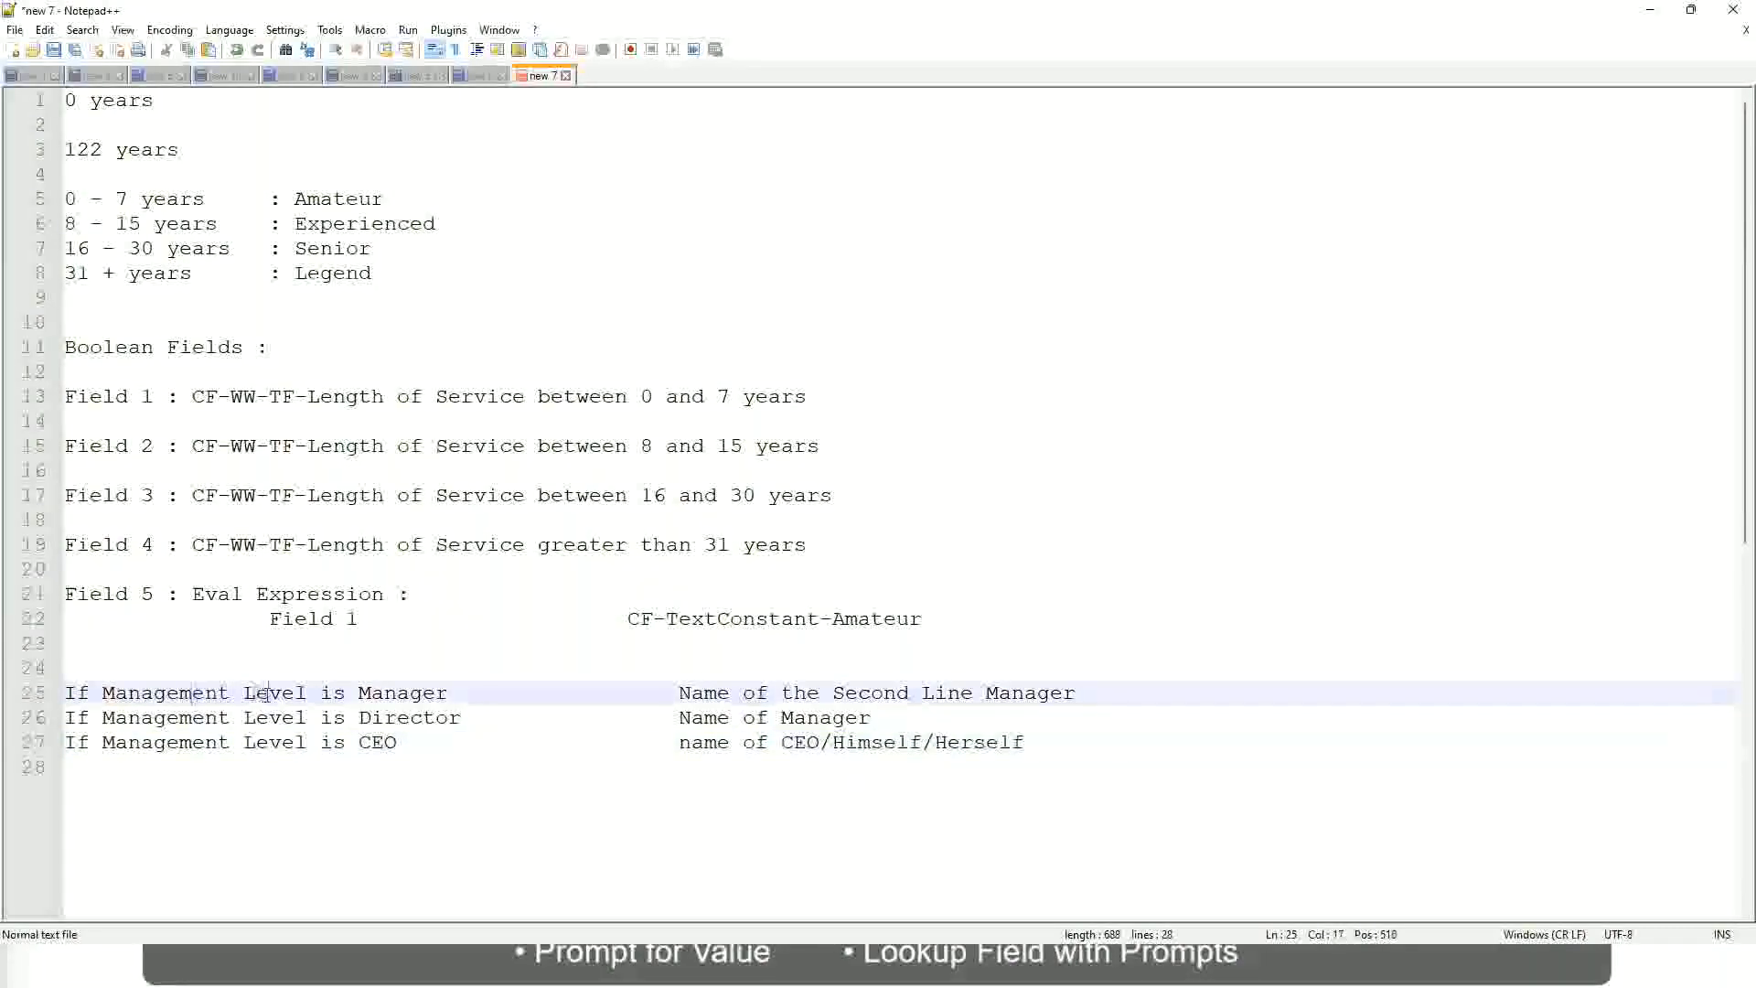
{"action": "left_click", "coordinate": [409, 694]}
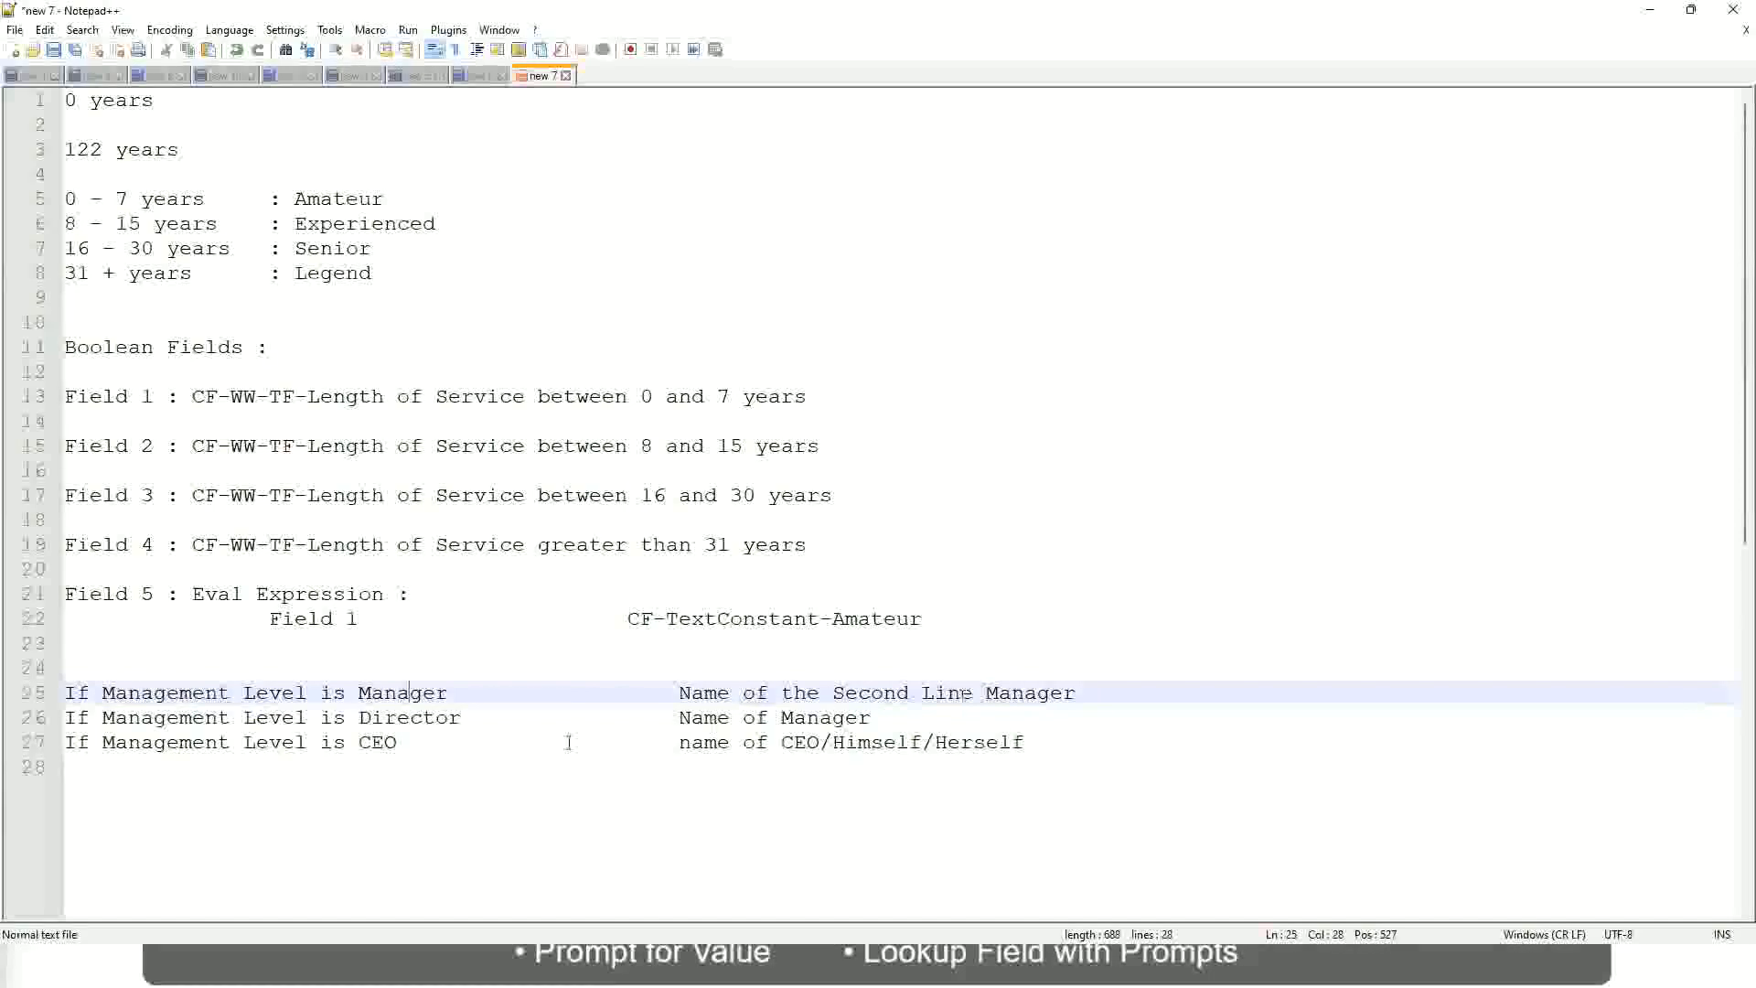
{"action": "left_click", "coordinate": [208, 722]}
{"action": "left_click", "coordinate": [434, 717]}
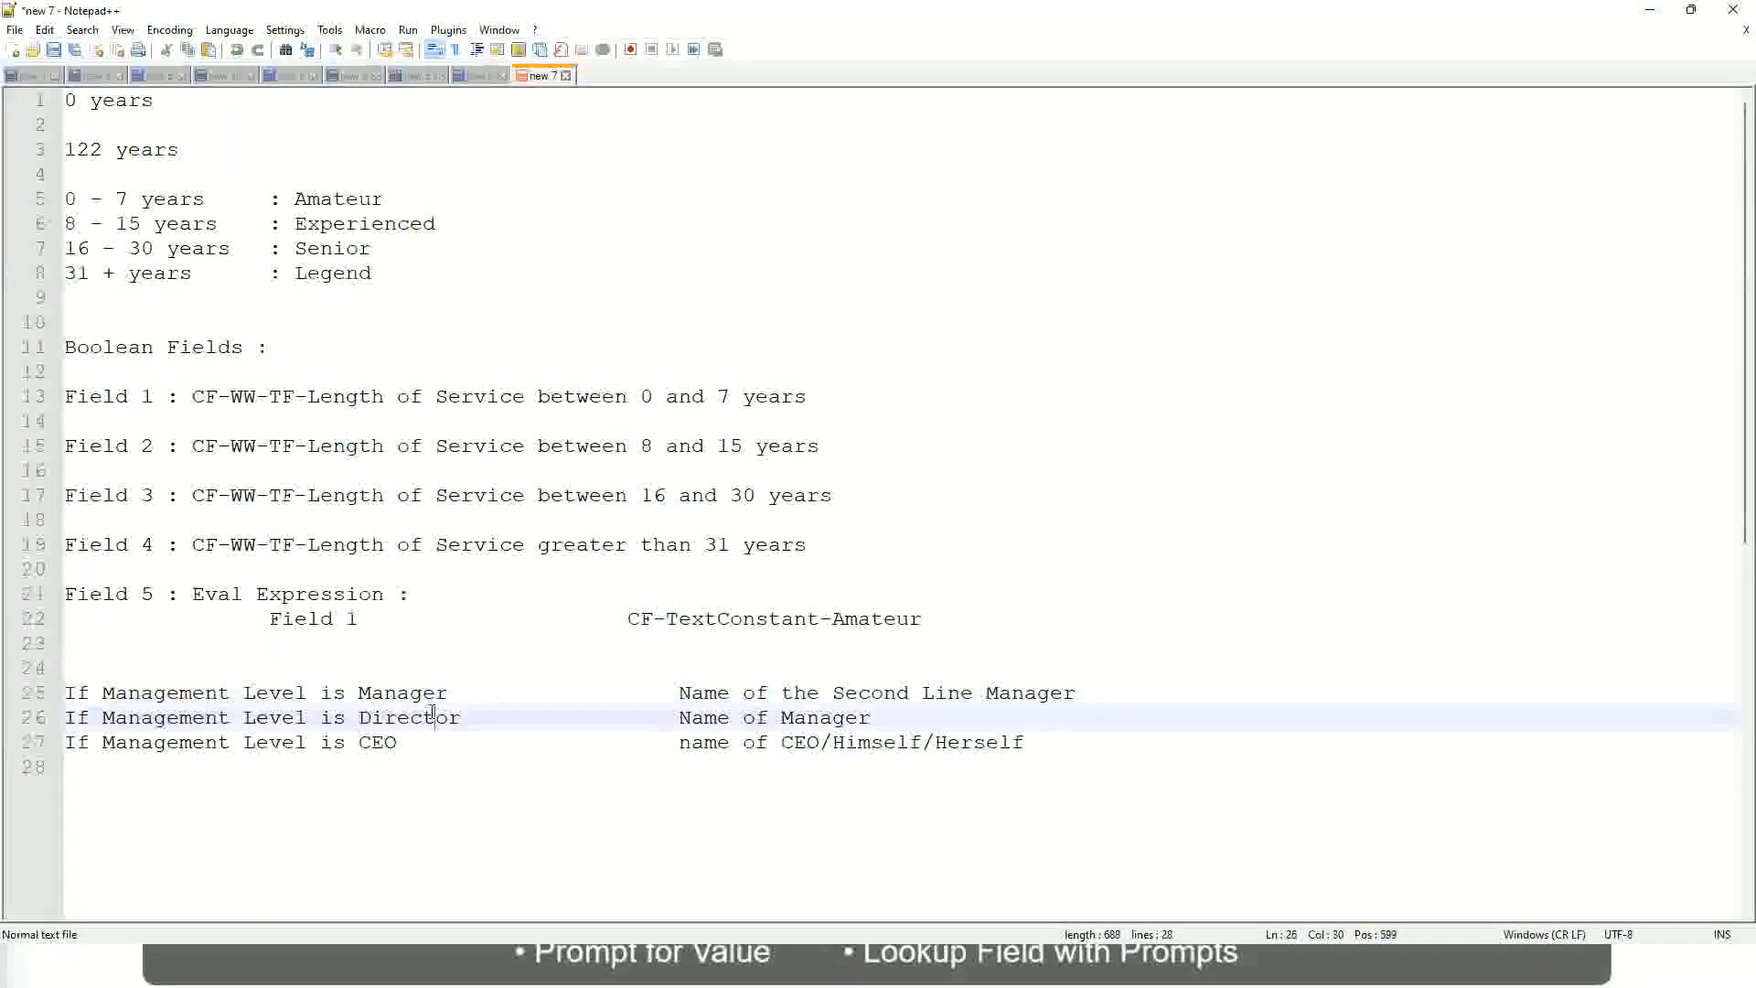
{"action": "left_click", "coordinate": [873, 718]}
{"action": "left_click", "coordinate": [395, 718]}
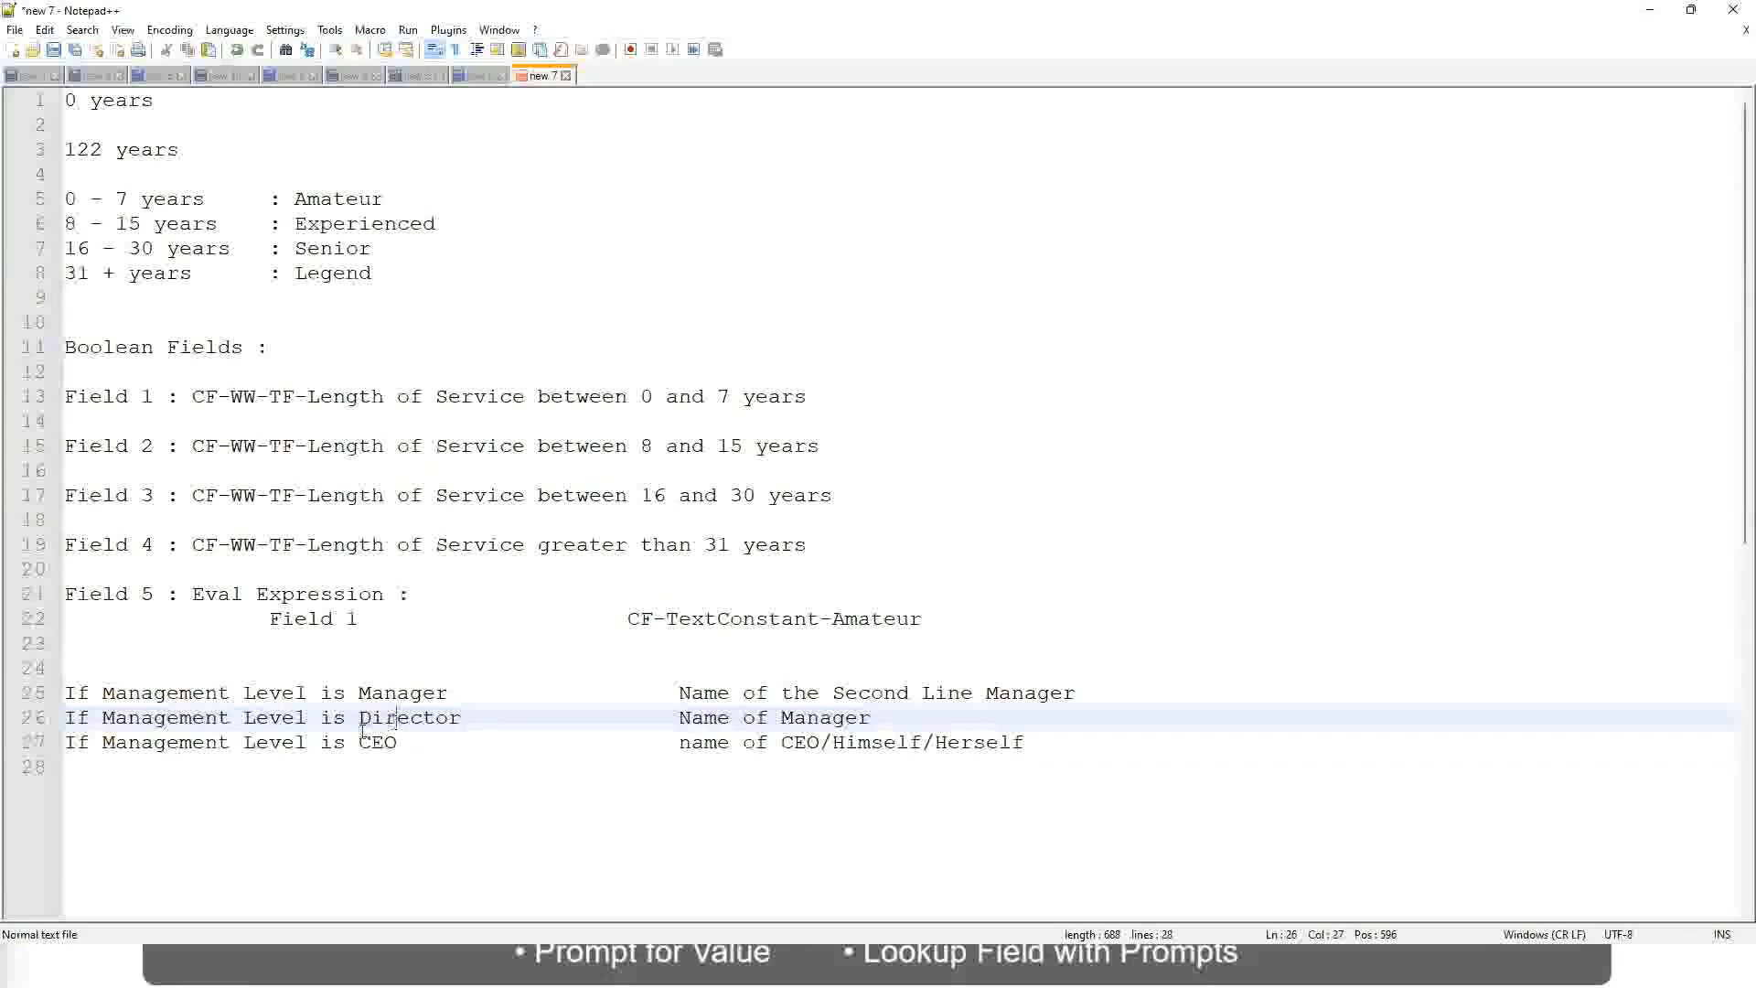
{"action": "left_click", "coordinate": [380, 744]}
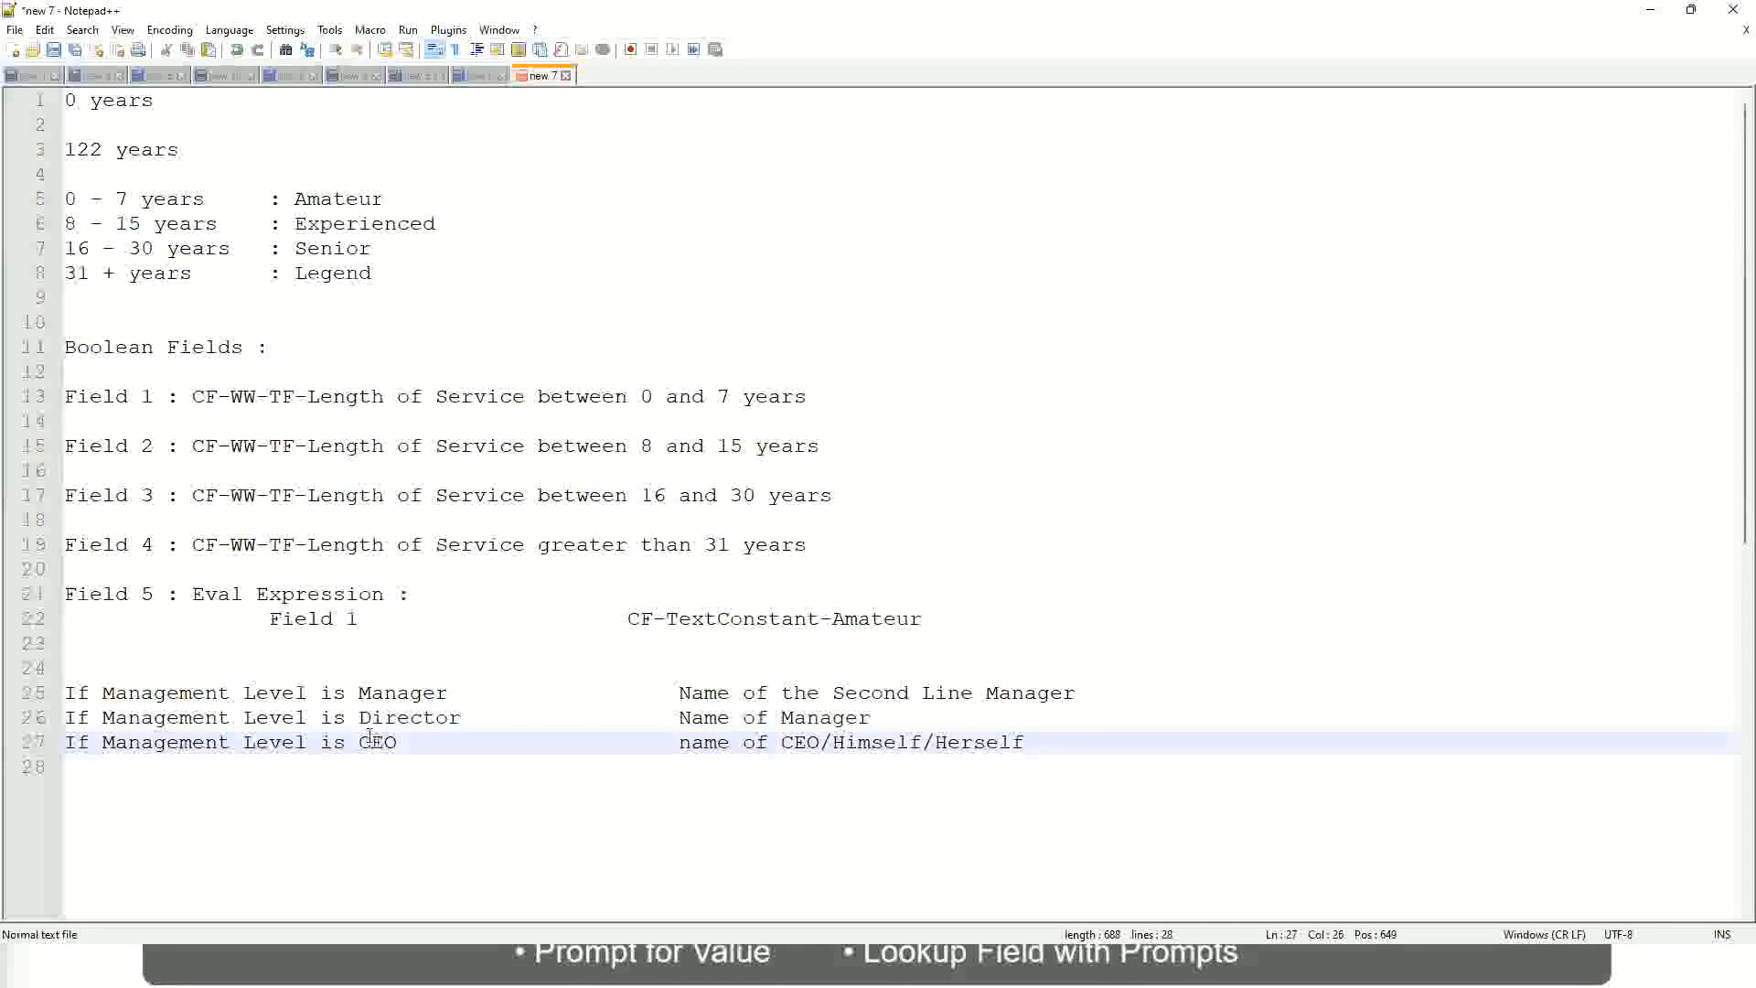
{"action": "left_click", "coordinate": [822, 749]}
{"action": "left_click", "coordinate": [1034, 742]}
Step: Examine the full set of management level rules, focusing on the outcome text of the Manager rule
{"action": "left_click_drag", "start_coordinate": [1040, 742], "coordinate": [31, 706]}
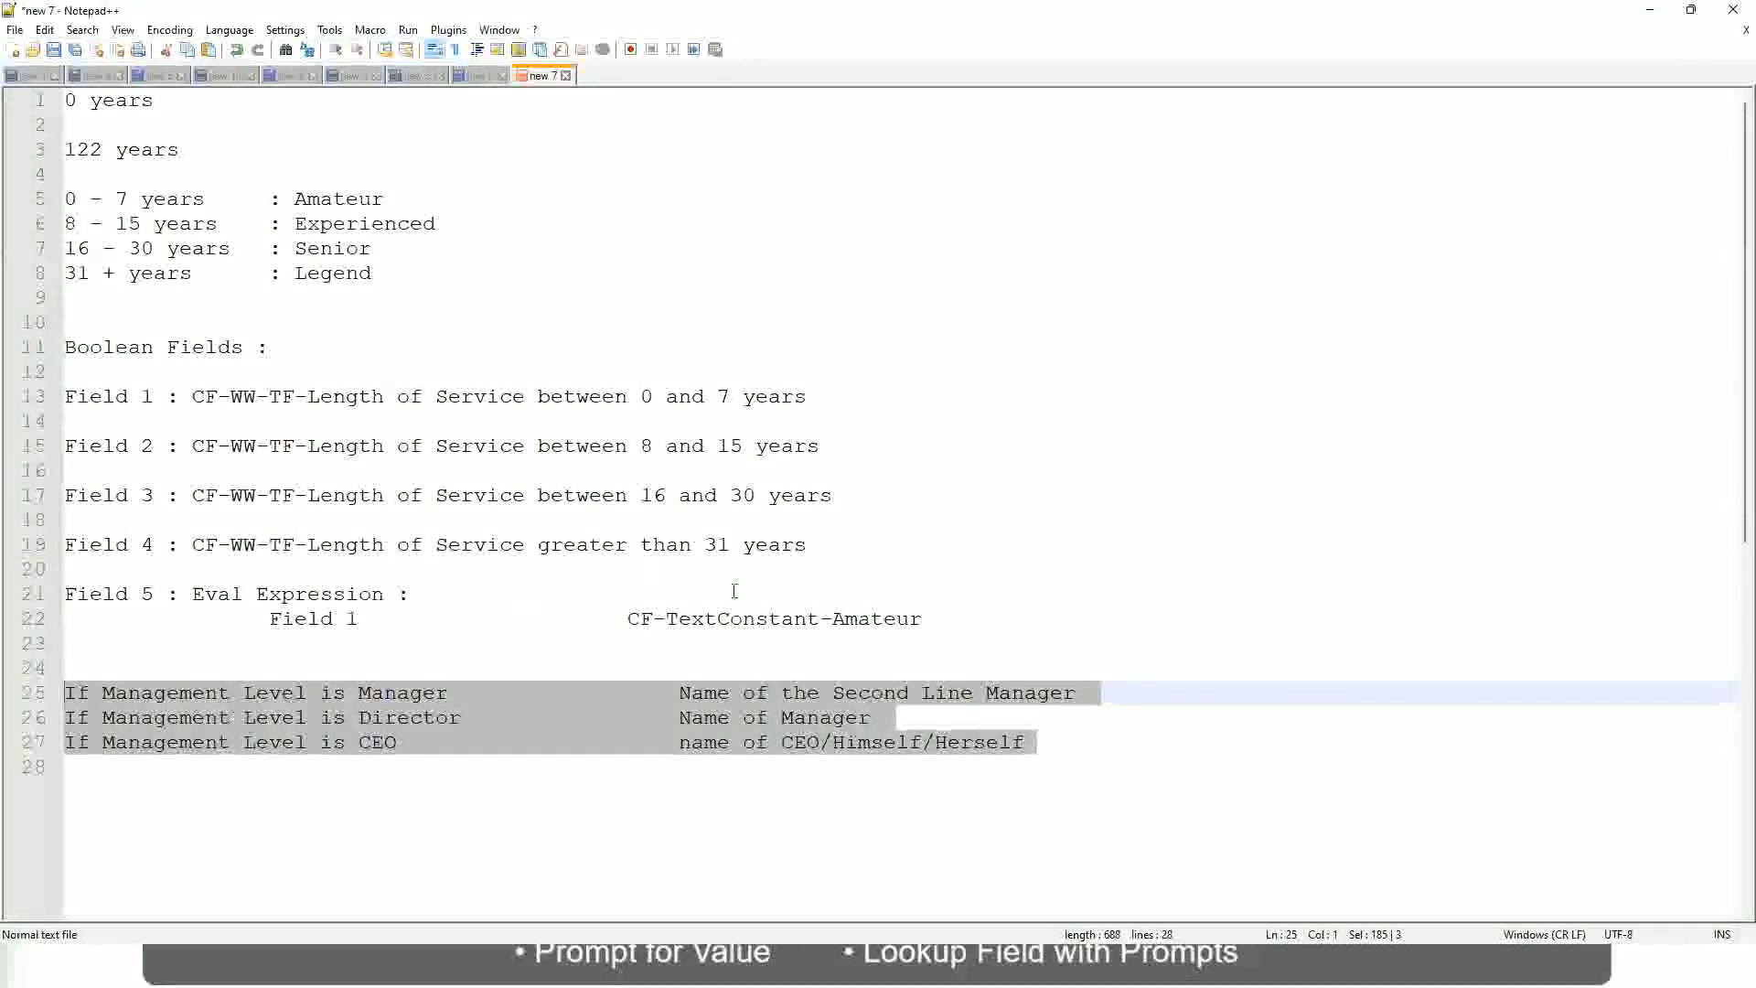
{"action": "left_click", "coordinate": [741, 693]}
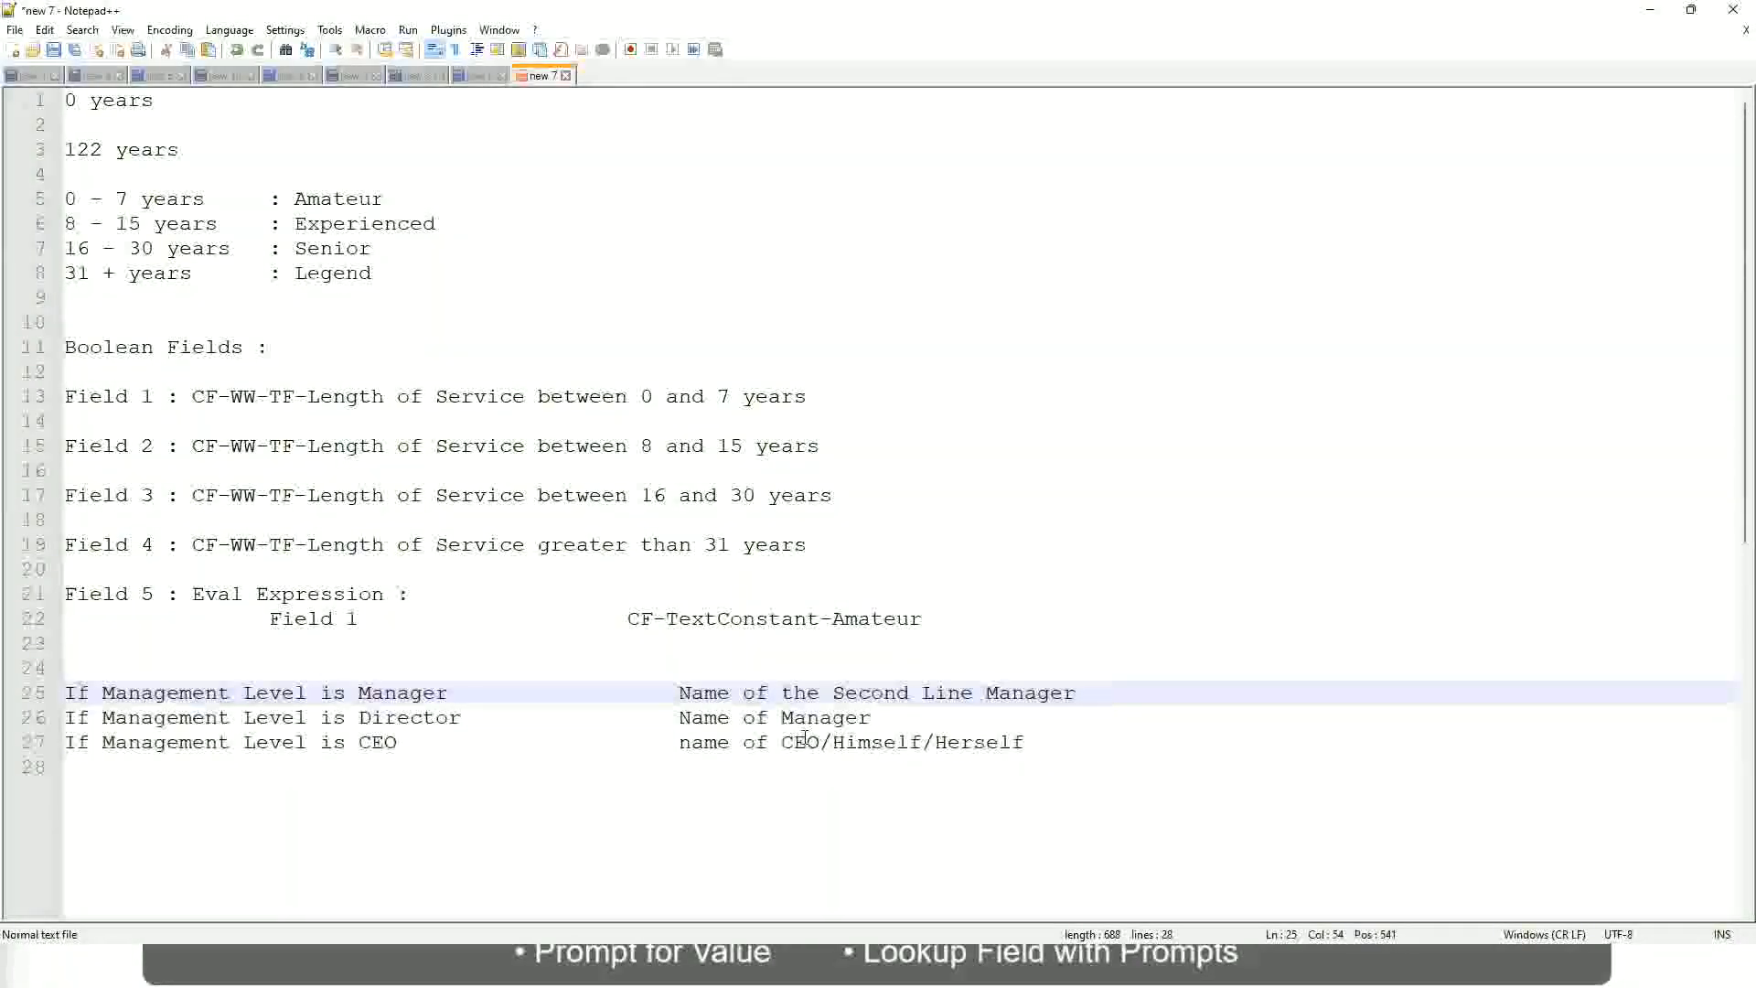
{"action": "left_click", "coordinate": [678, 693]}
{"action": "left_click_drag", "start_coordinate": [678, 693], "coordinate": [1078, 693]}
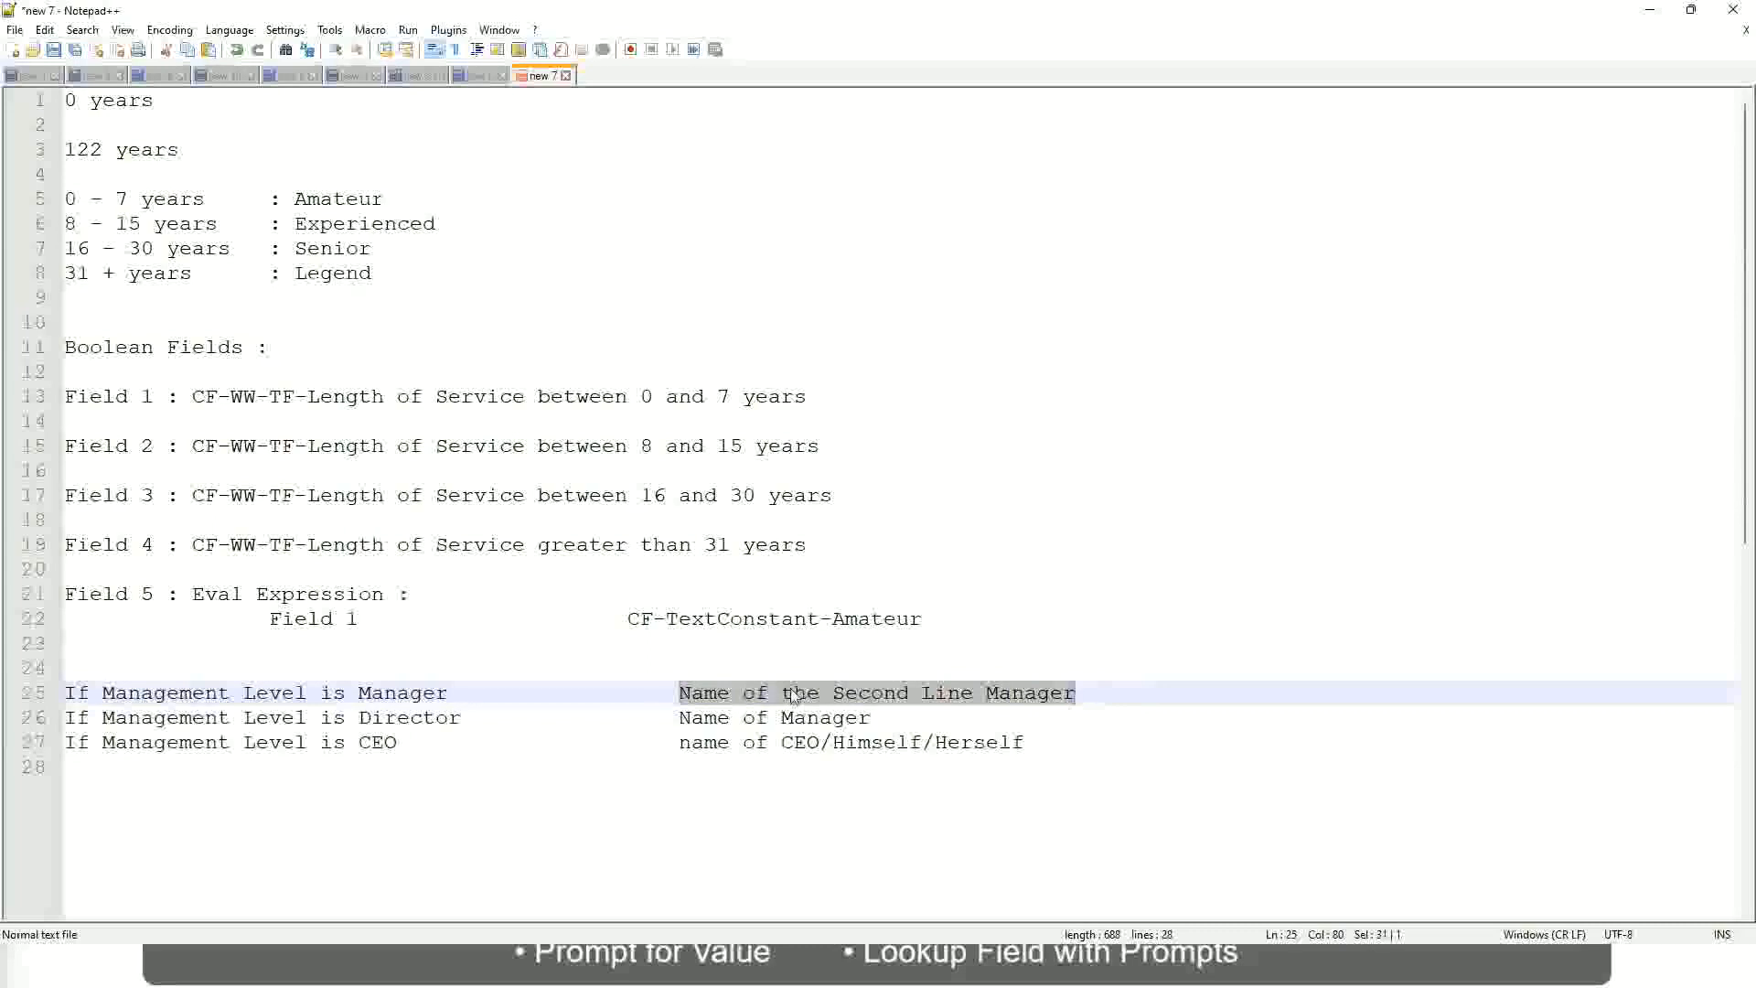
{"action": "left_click", "coordinate": [821, 698]}
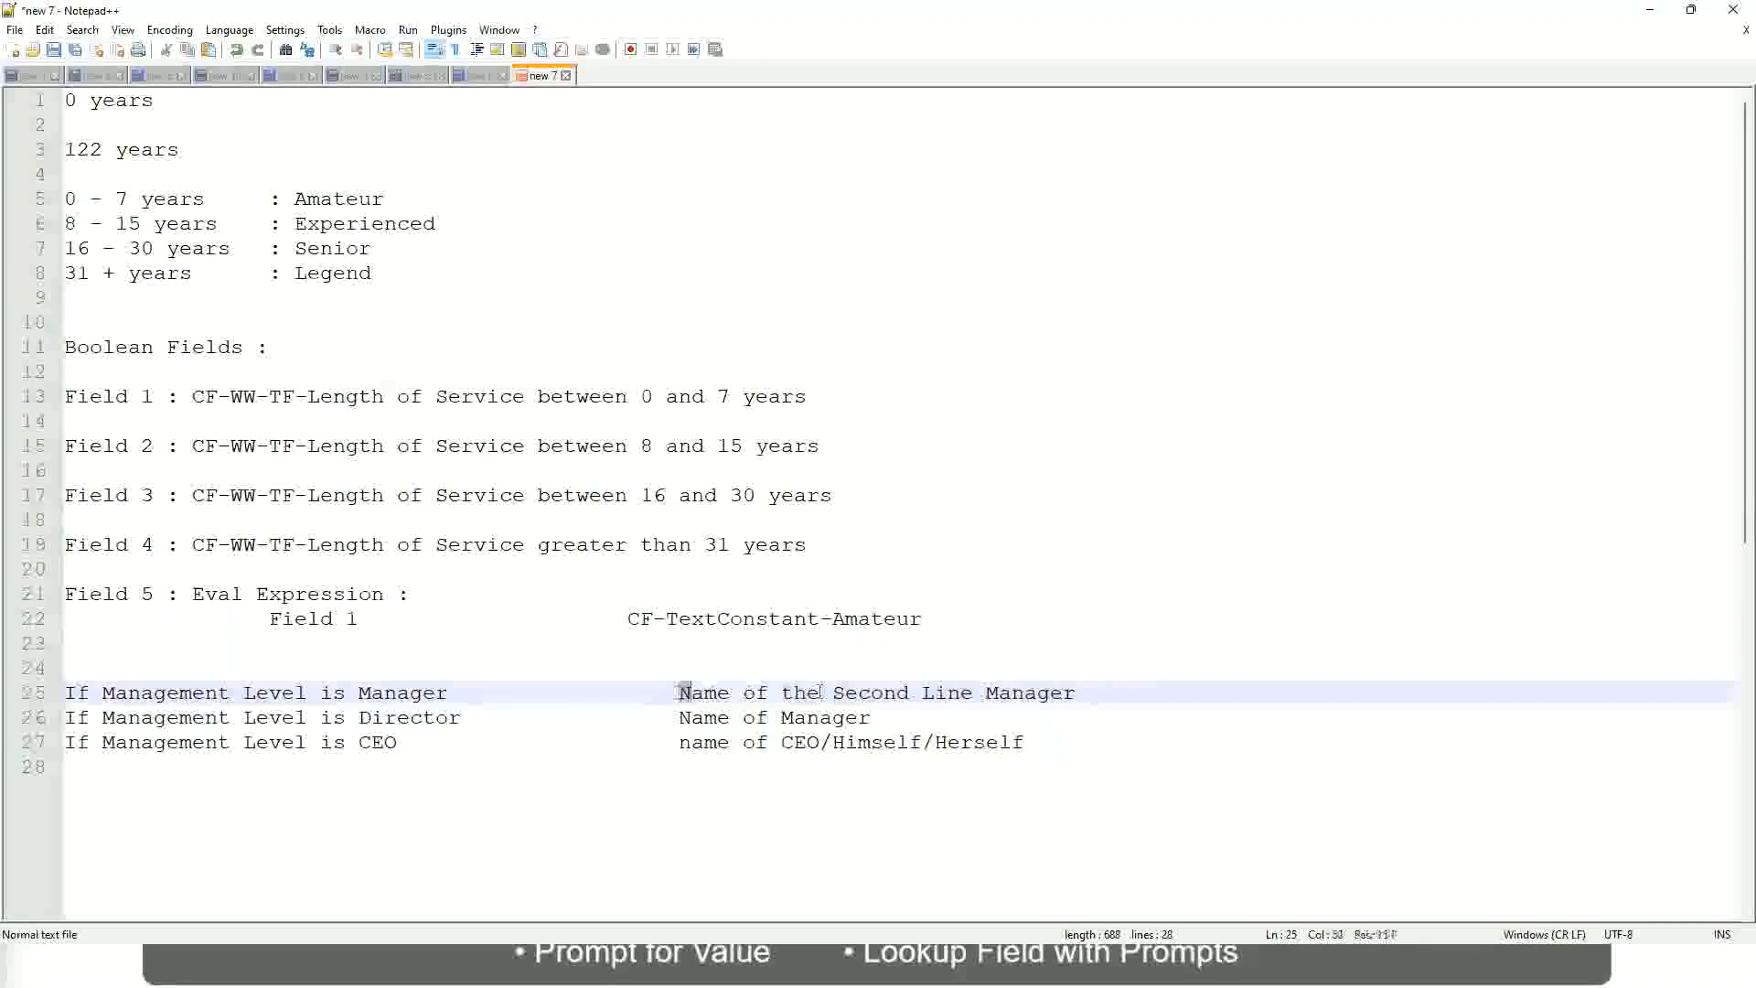
{"action": "left_click_drag", "start_coordinate": [678, 693], "coordinate": [1080, 690]}
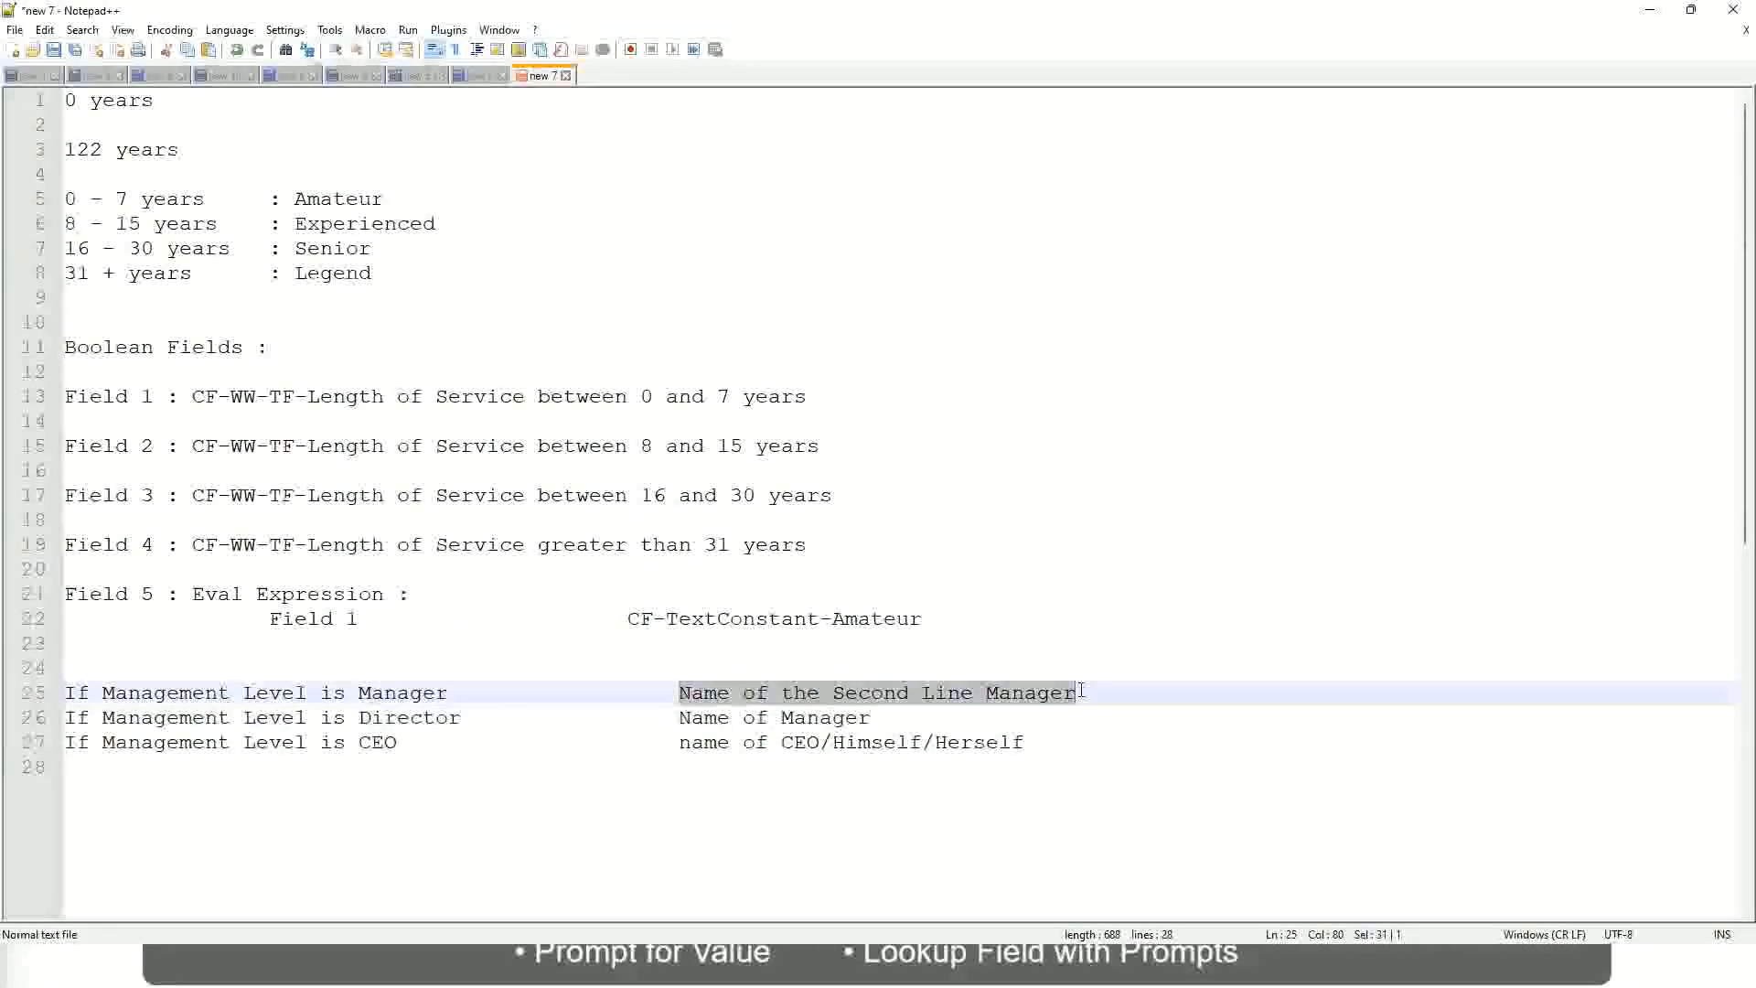
{"action": "left_click", "coordinate": [900, 698]}
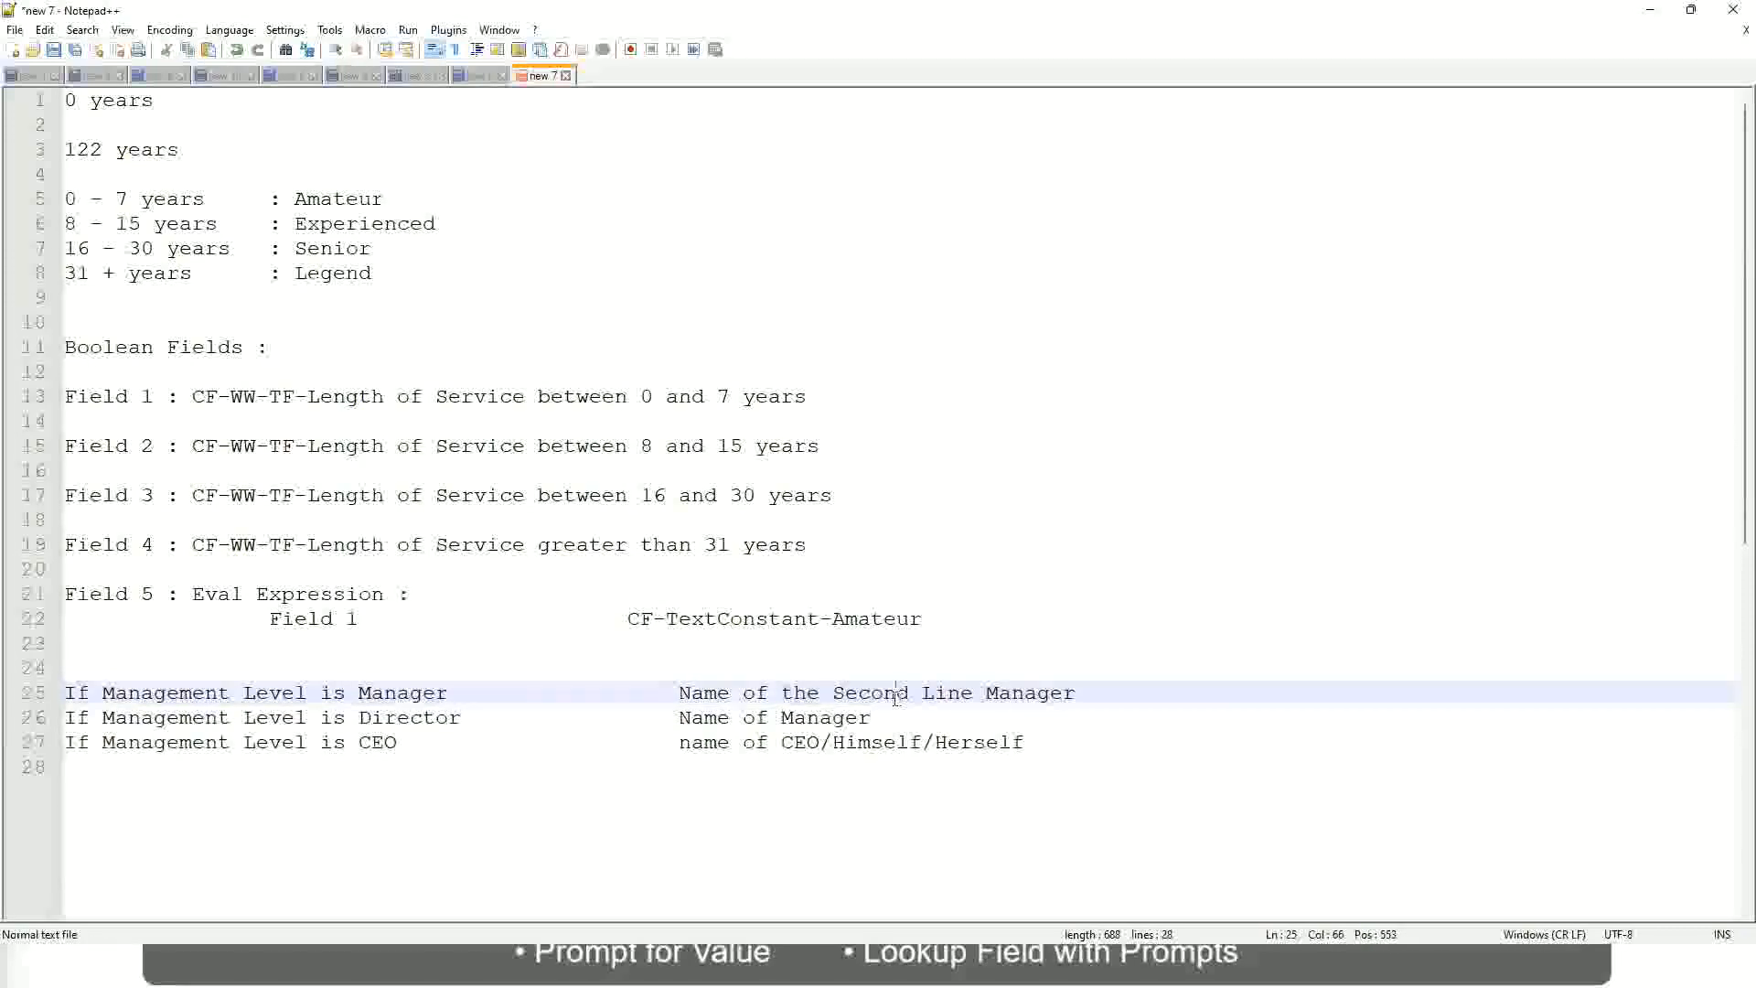
{"action": "left_click", "coordinate": [457, 692]}
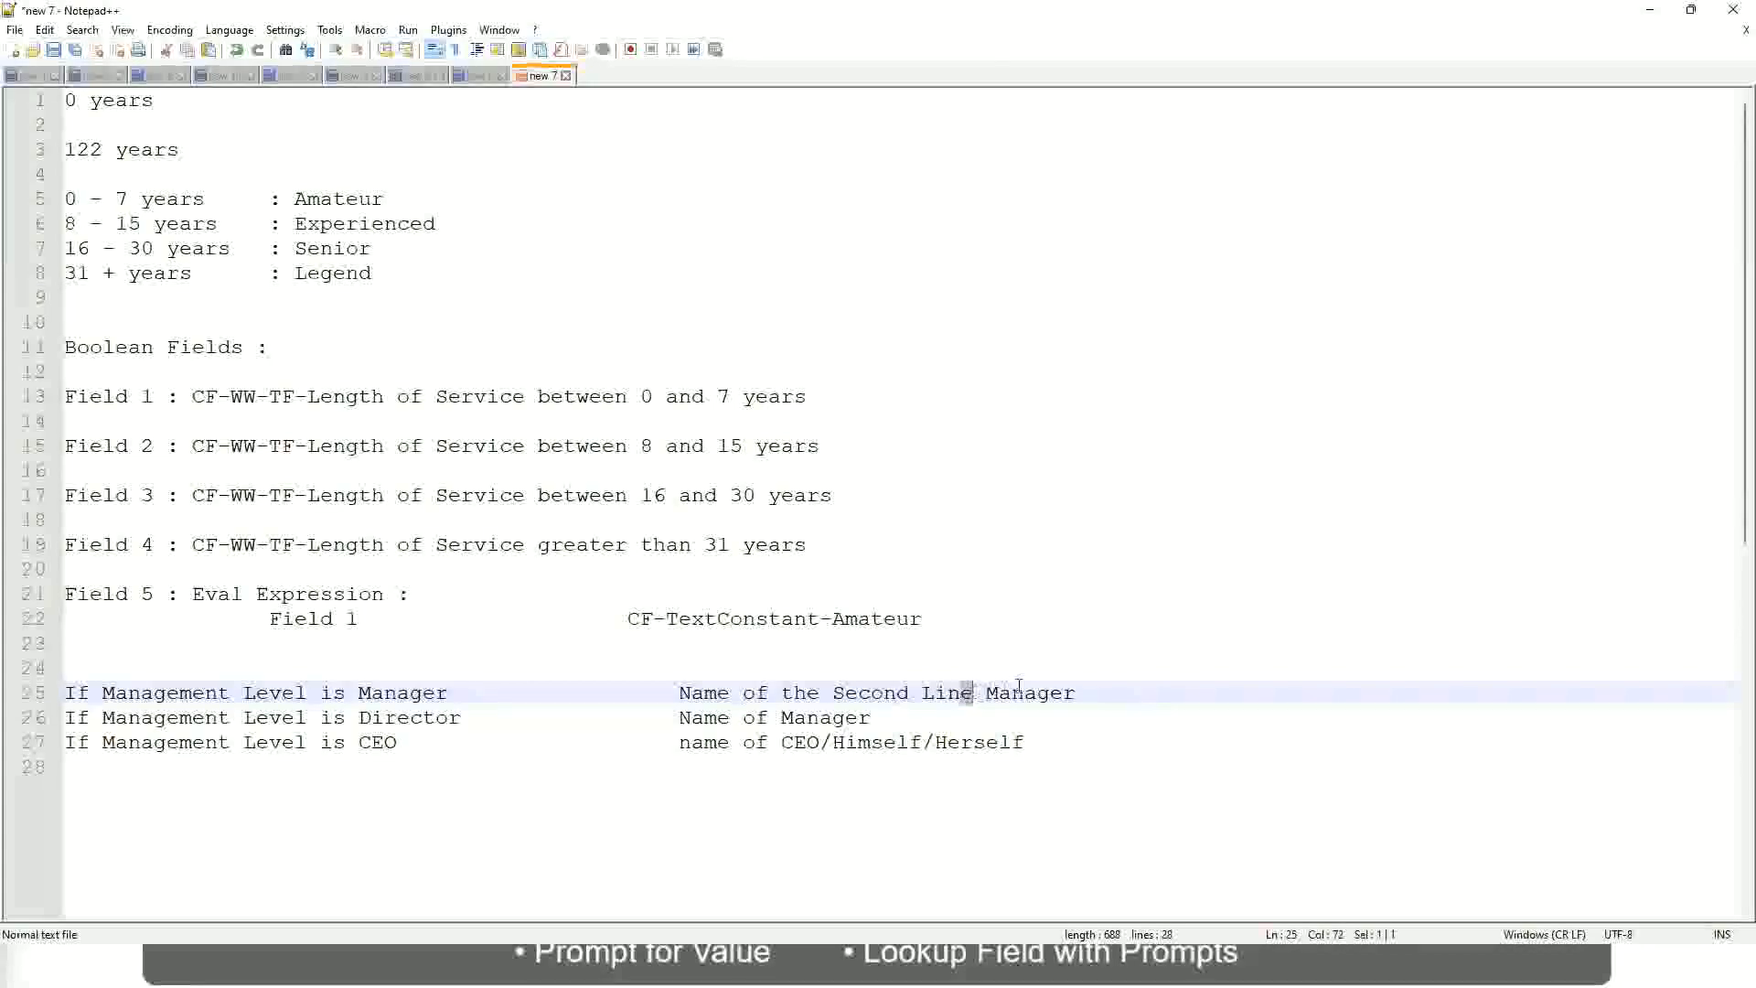
{"action": "left_click", "coordinate": [1104, 688]}
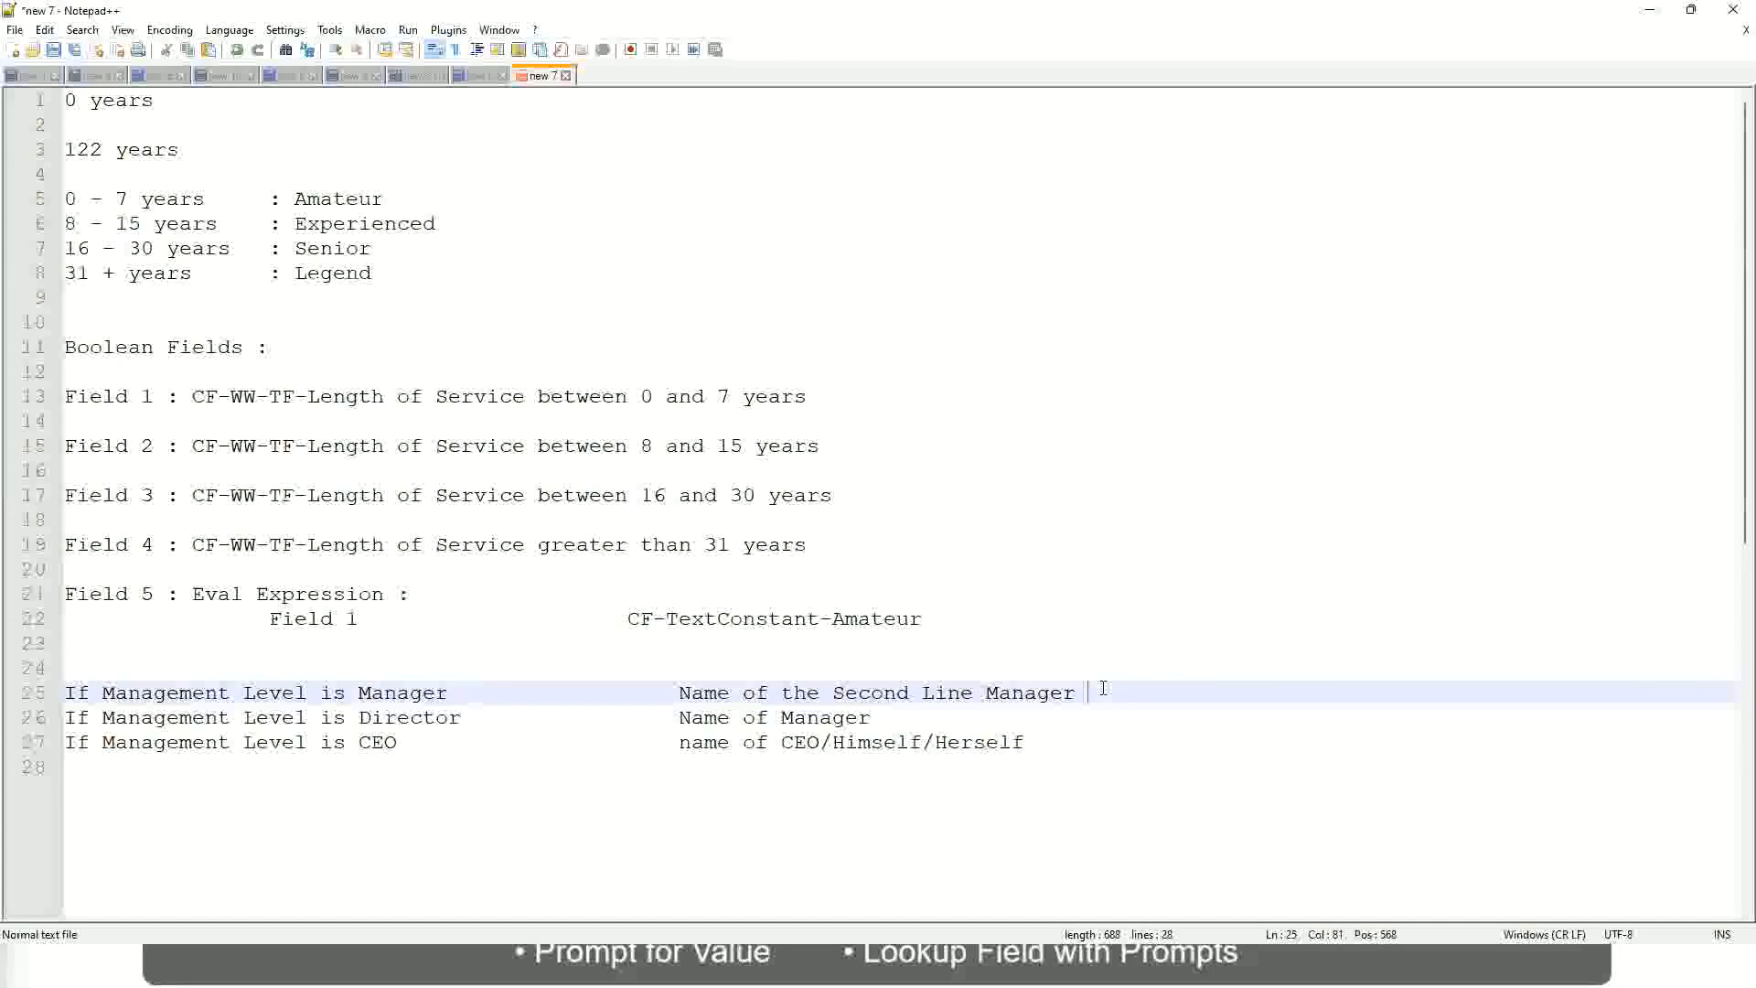
{"action": "left_click", "coordinate": [1036, 681]}
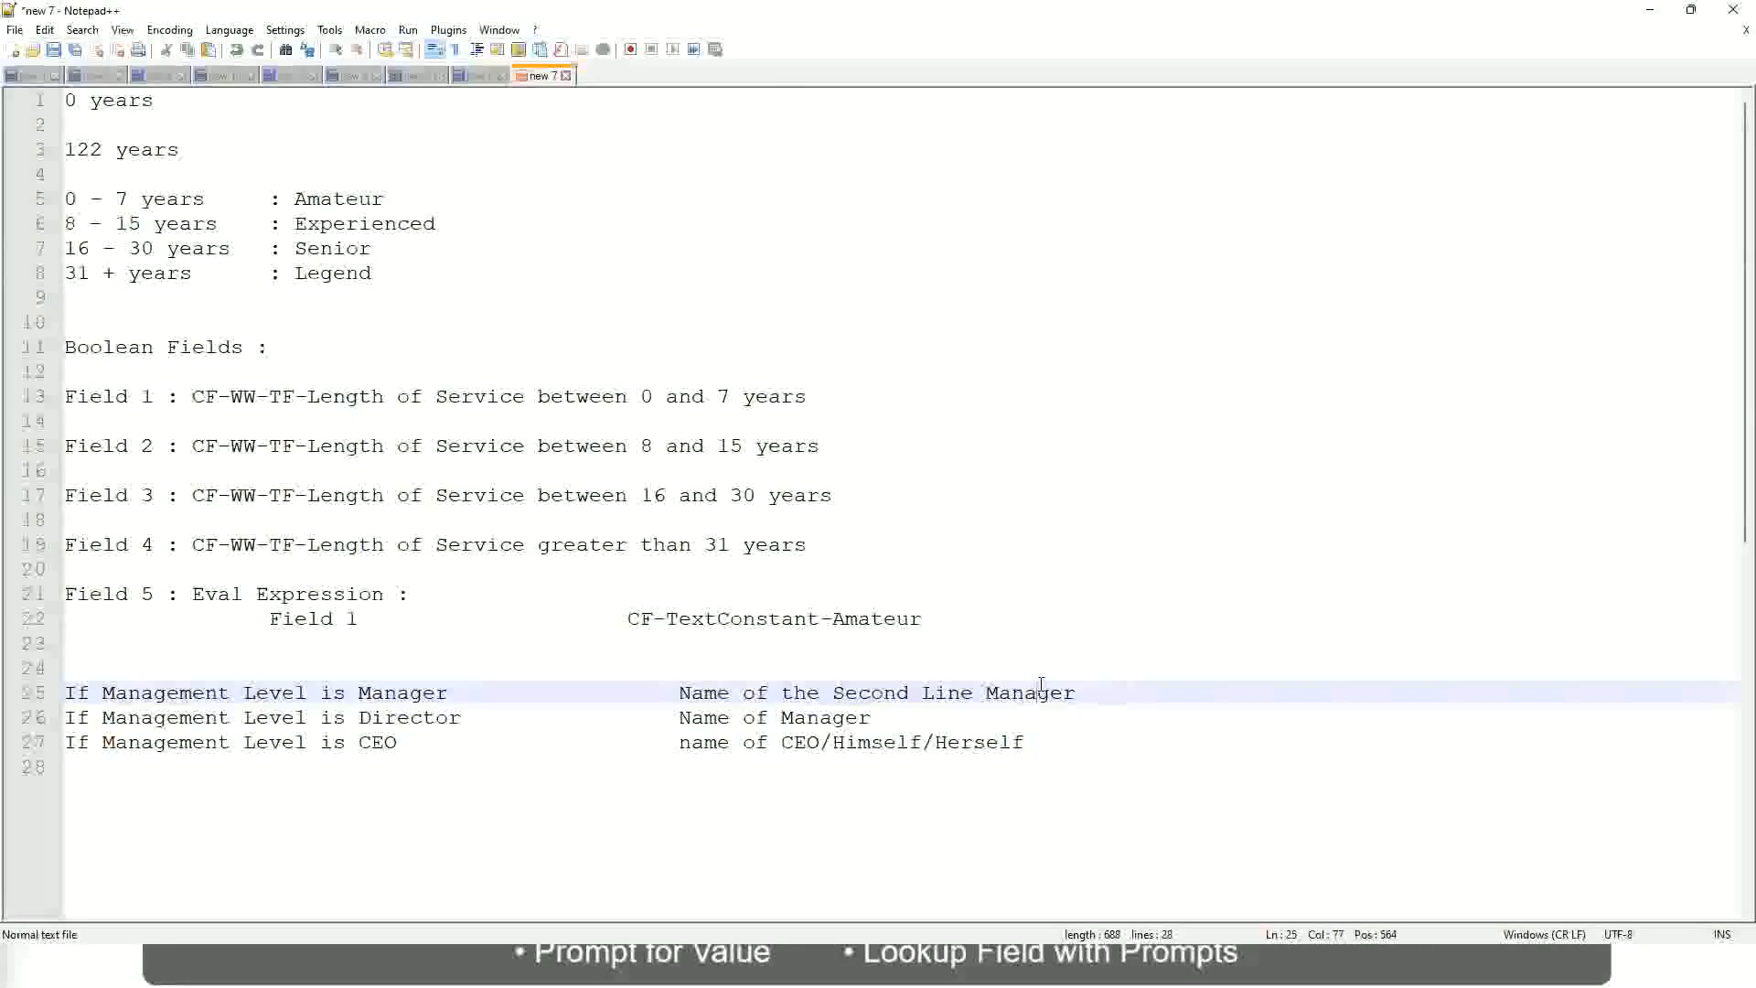
Step: Compare the fixed experience band labels, Amateur through Legend, with the name outcomes of the management level rules
{"action": "double_click", "coordinate": [334, 201]}
{"action": "double_click", "coordinate": [335, 225]}
{"action": "double_click", "coordinate": [336, 254]}
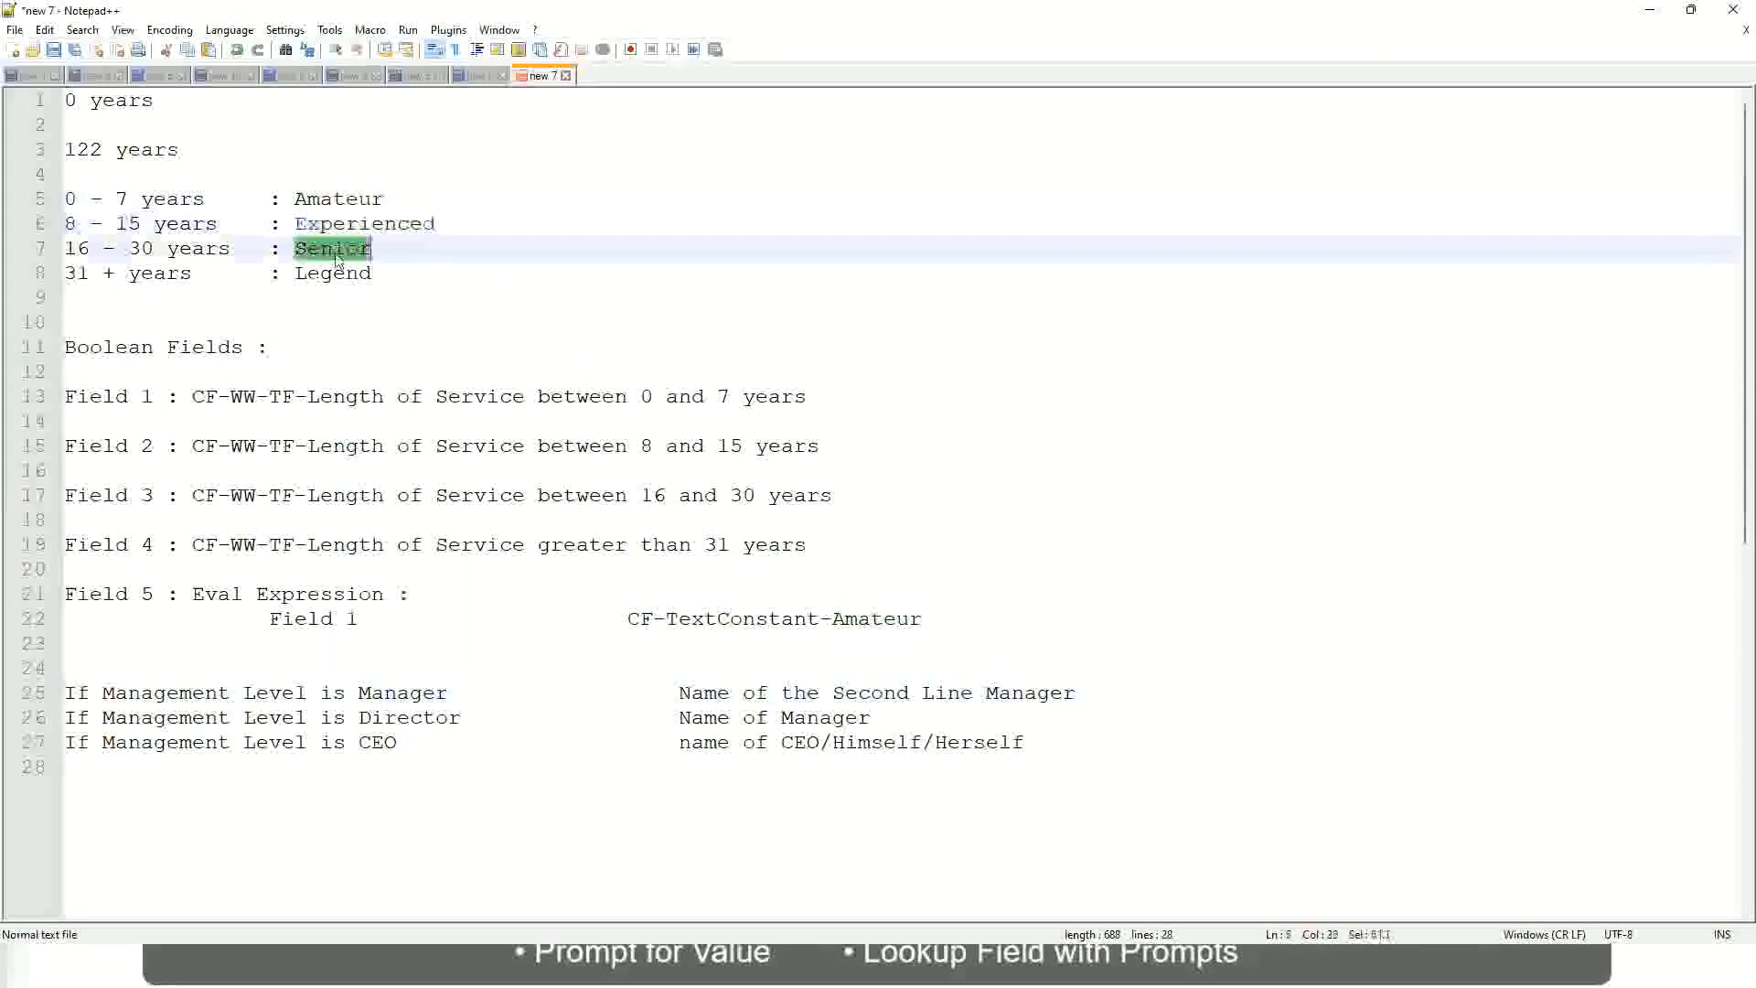
{"action": "left_click", "coordinate": [335, 273]}
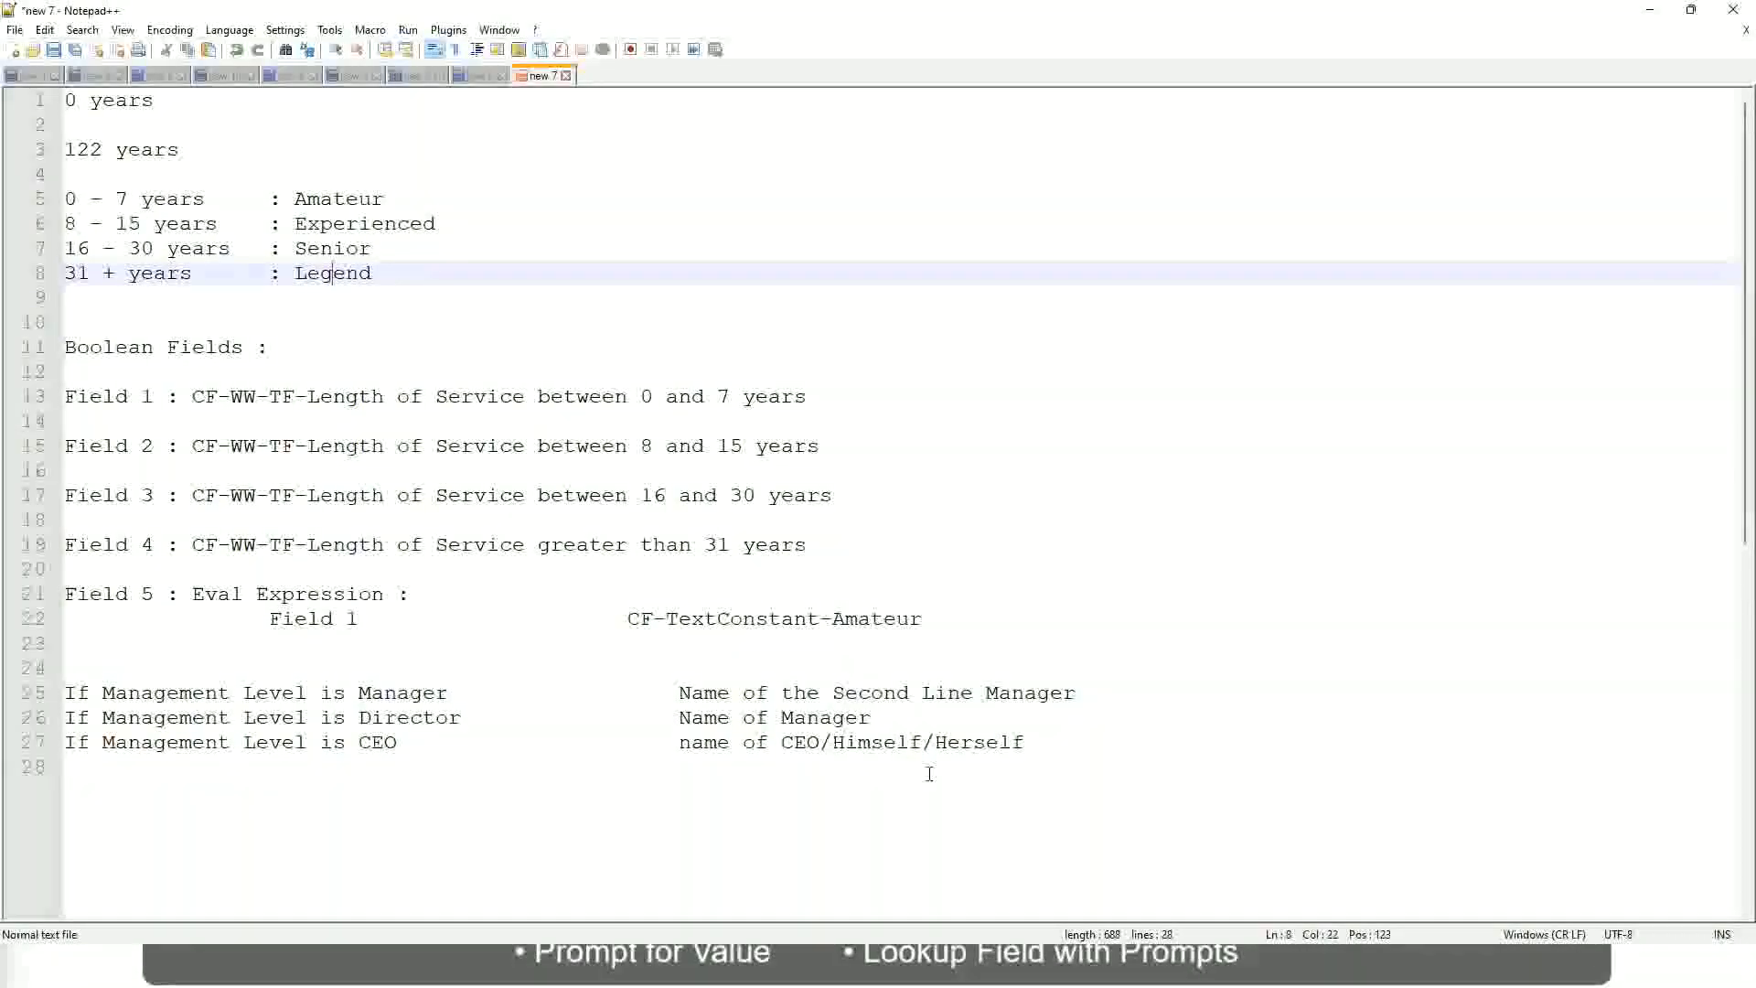
{"action": "left_click", "coordinate": [896, 743]}
{"action": "left_click", "coordinate": [826, 717]}
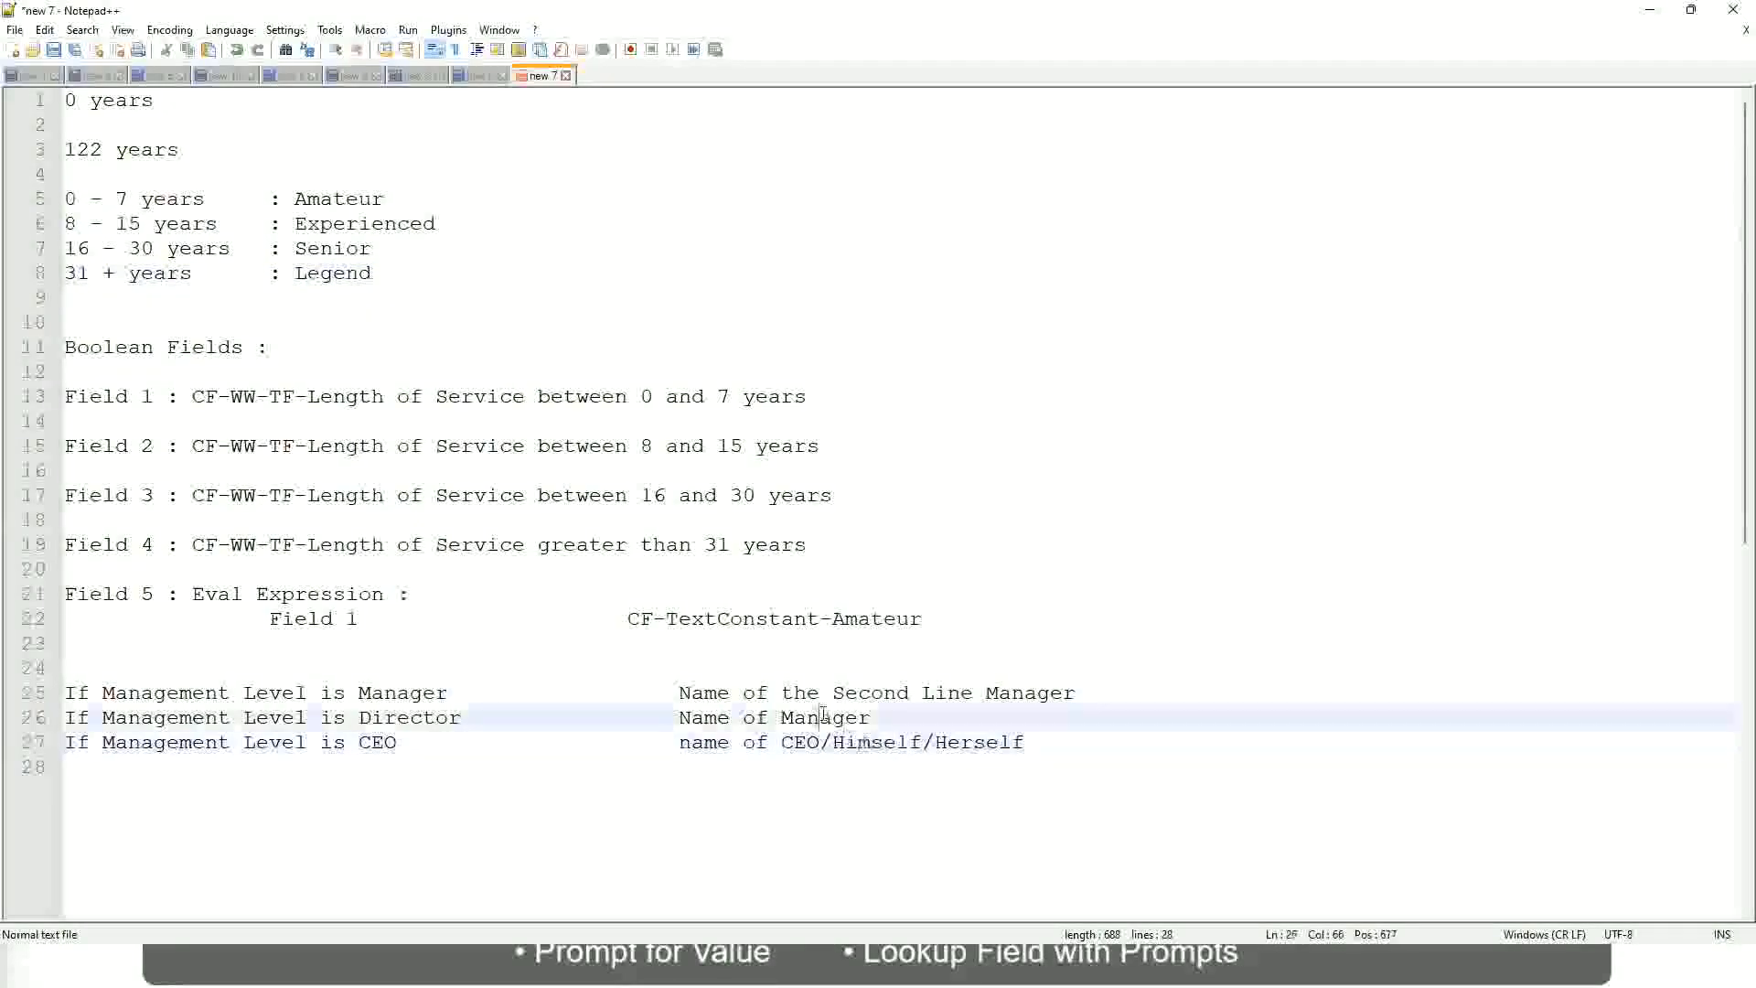
{"action": "left_click", "coordinate": [843, 697]}
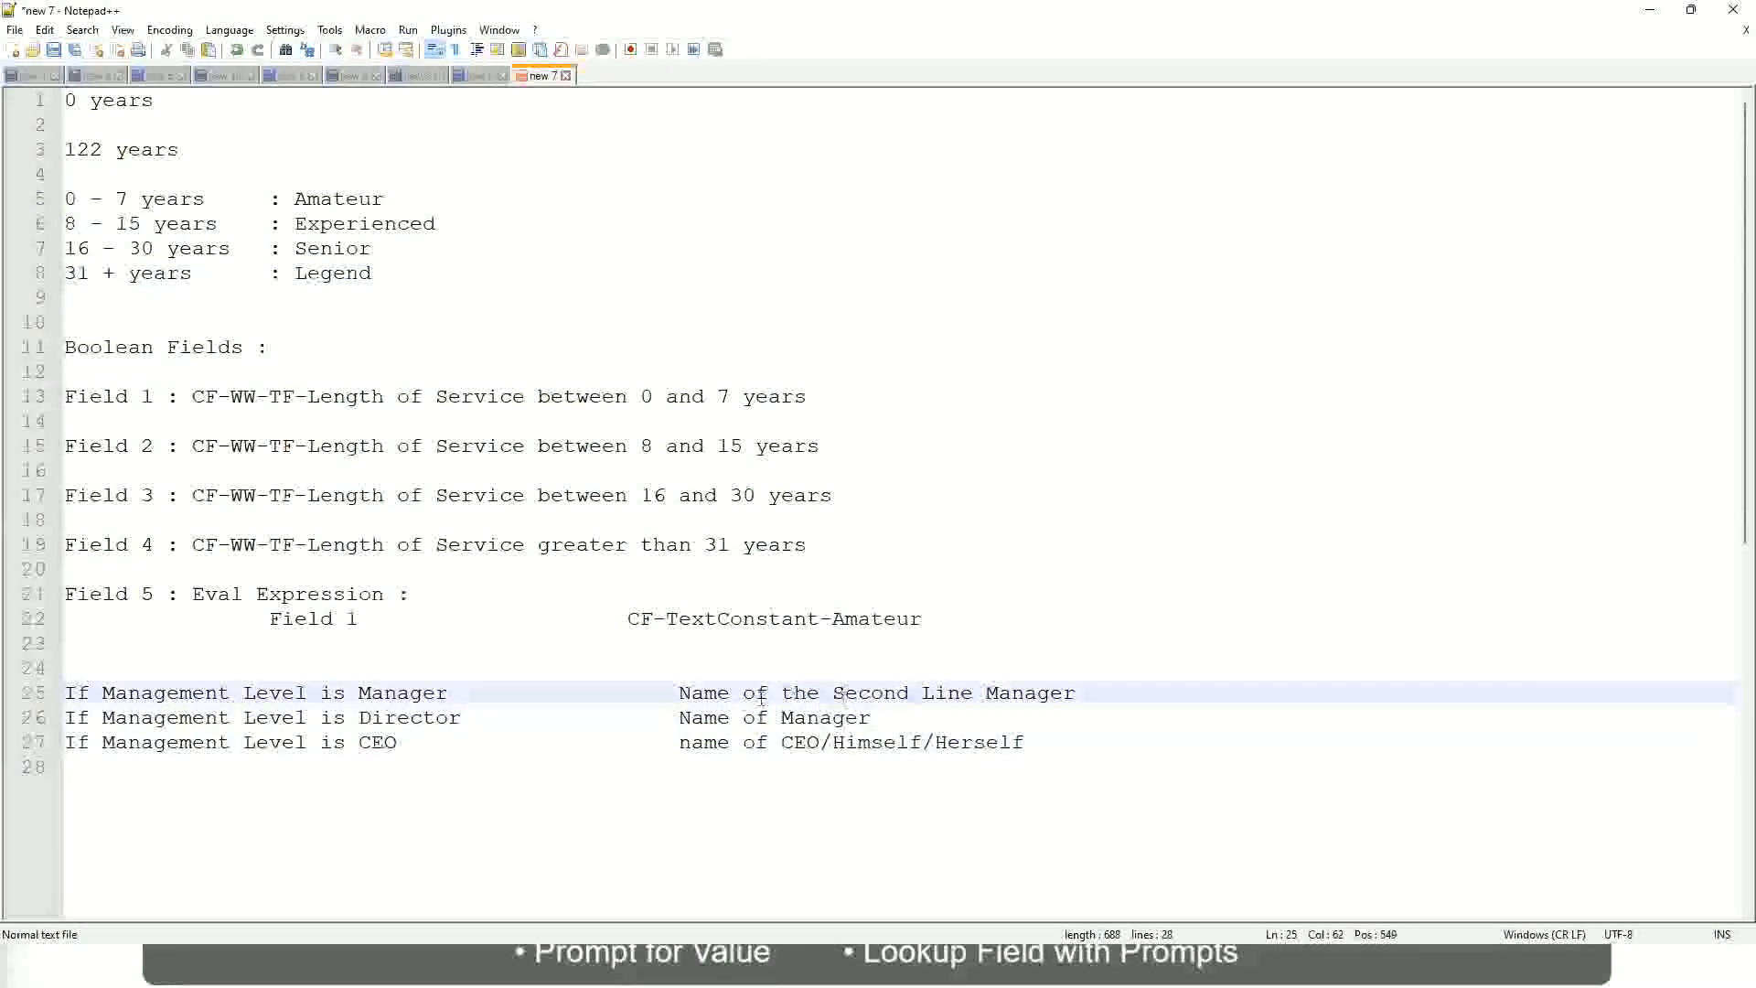
{"action": "left_click", "coordinate": [475, 721]}
Step: Switch to Workday, copy the name of the saved Lookup Range Band calculated field, and finish its save confirmation
{"action": "key", "text": "alt+Tab"}
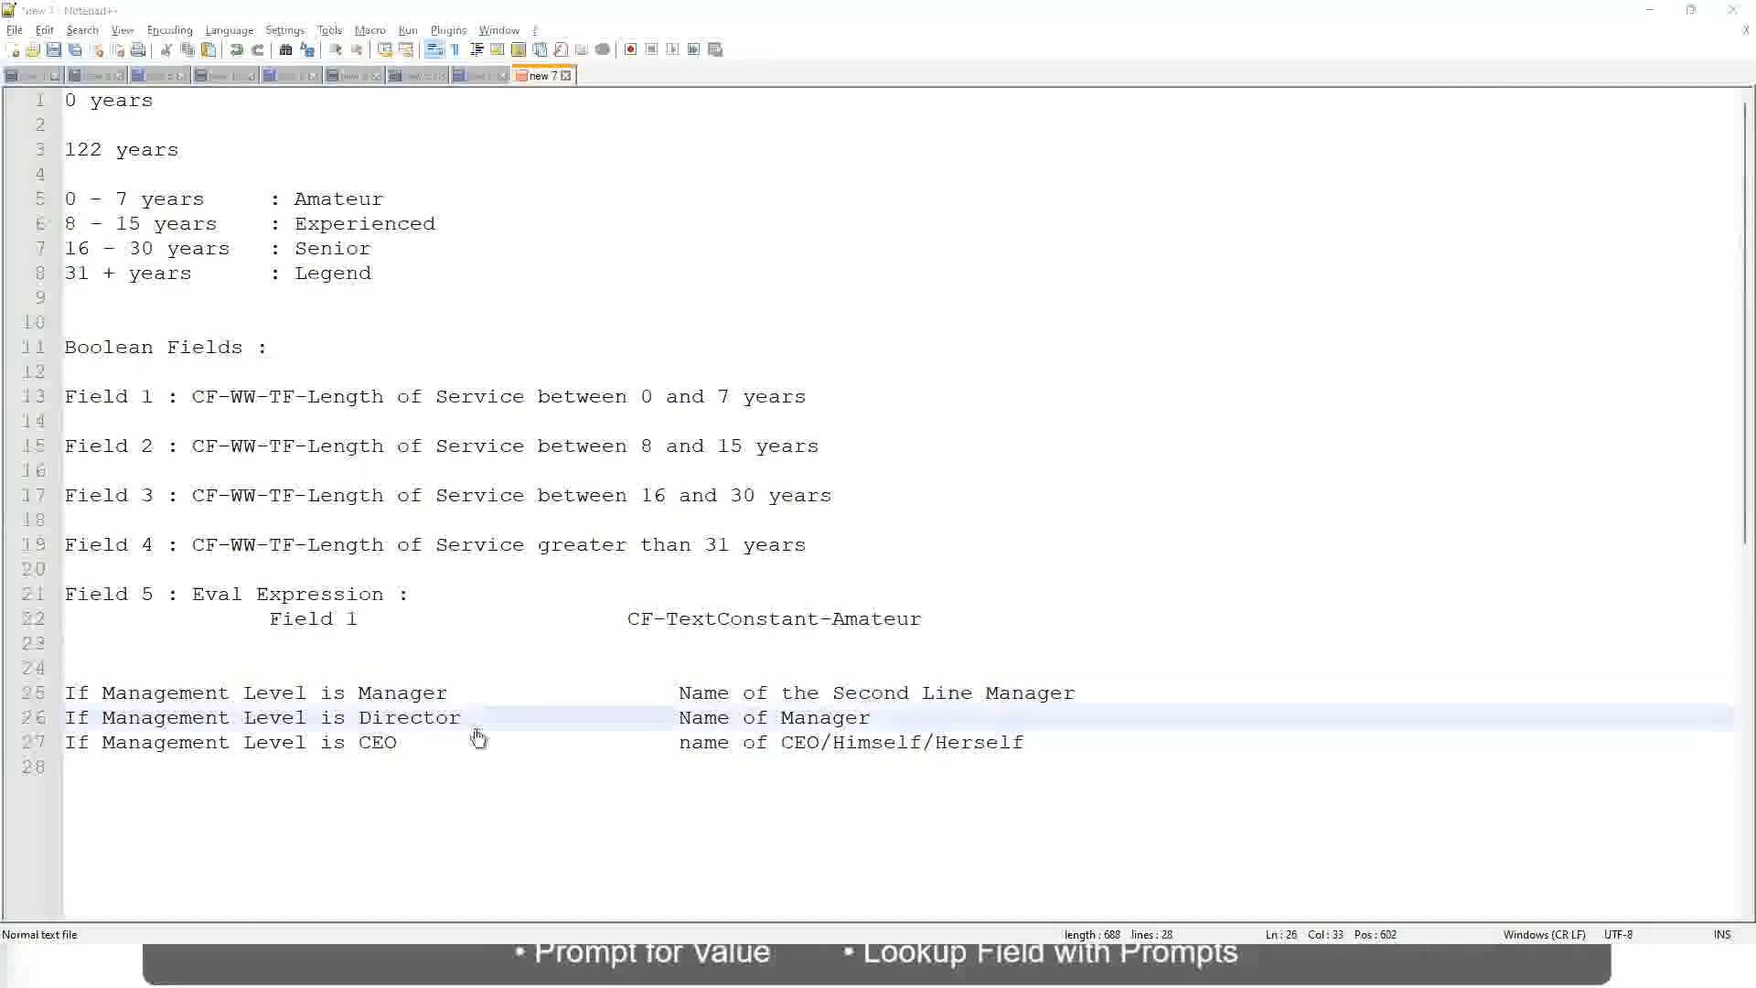
{"action": "scroll", "coordinate": [652, 311], "scroll_direction": "down", "scroll_amount": 5}
{"action": "scroll", "coordinate": [651, 311], "scroll_direction": "up", "scroll_amount": 5}
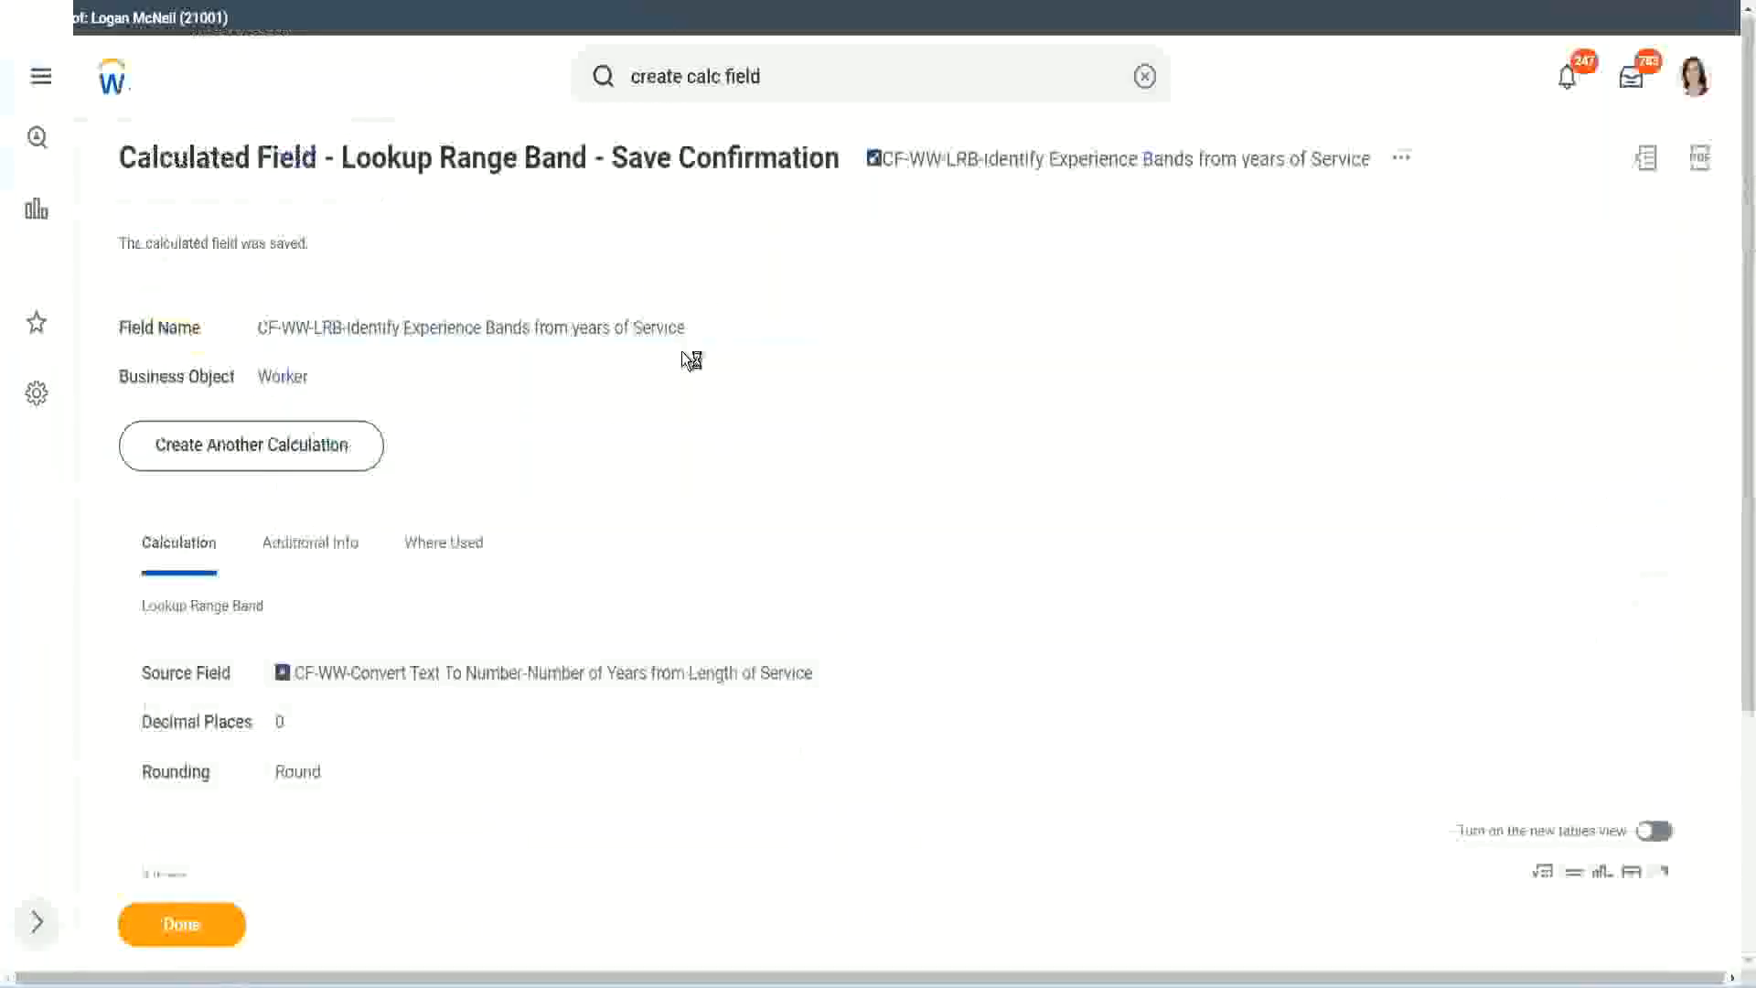
{"action": "right_click", "coordinate": [1029, 170]}
{"action": "left_click", "coordinate": [1086, 271]}
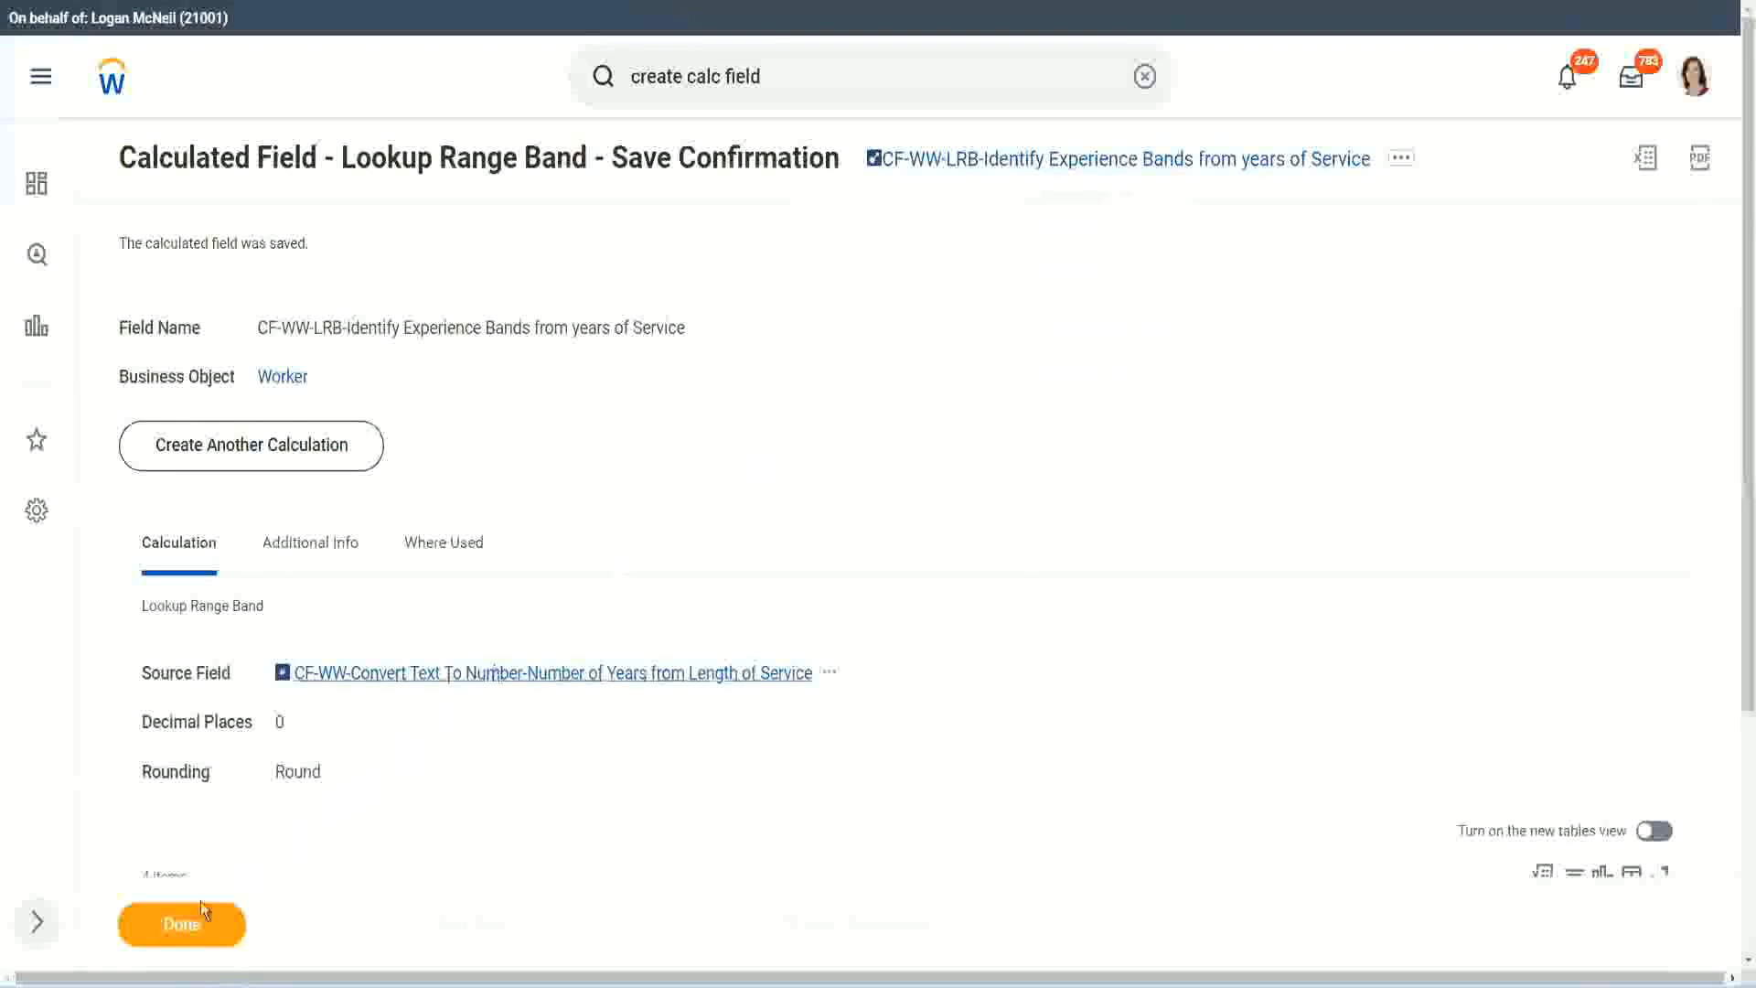
{"action": "left_click", "coordinate": [178, 928]}
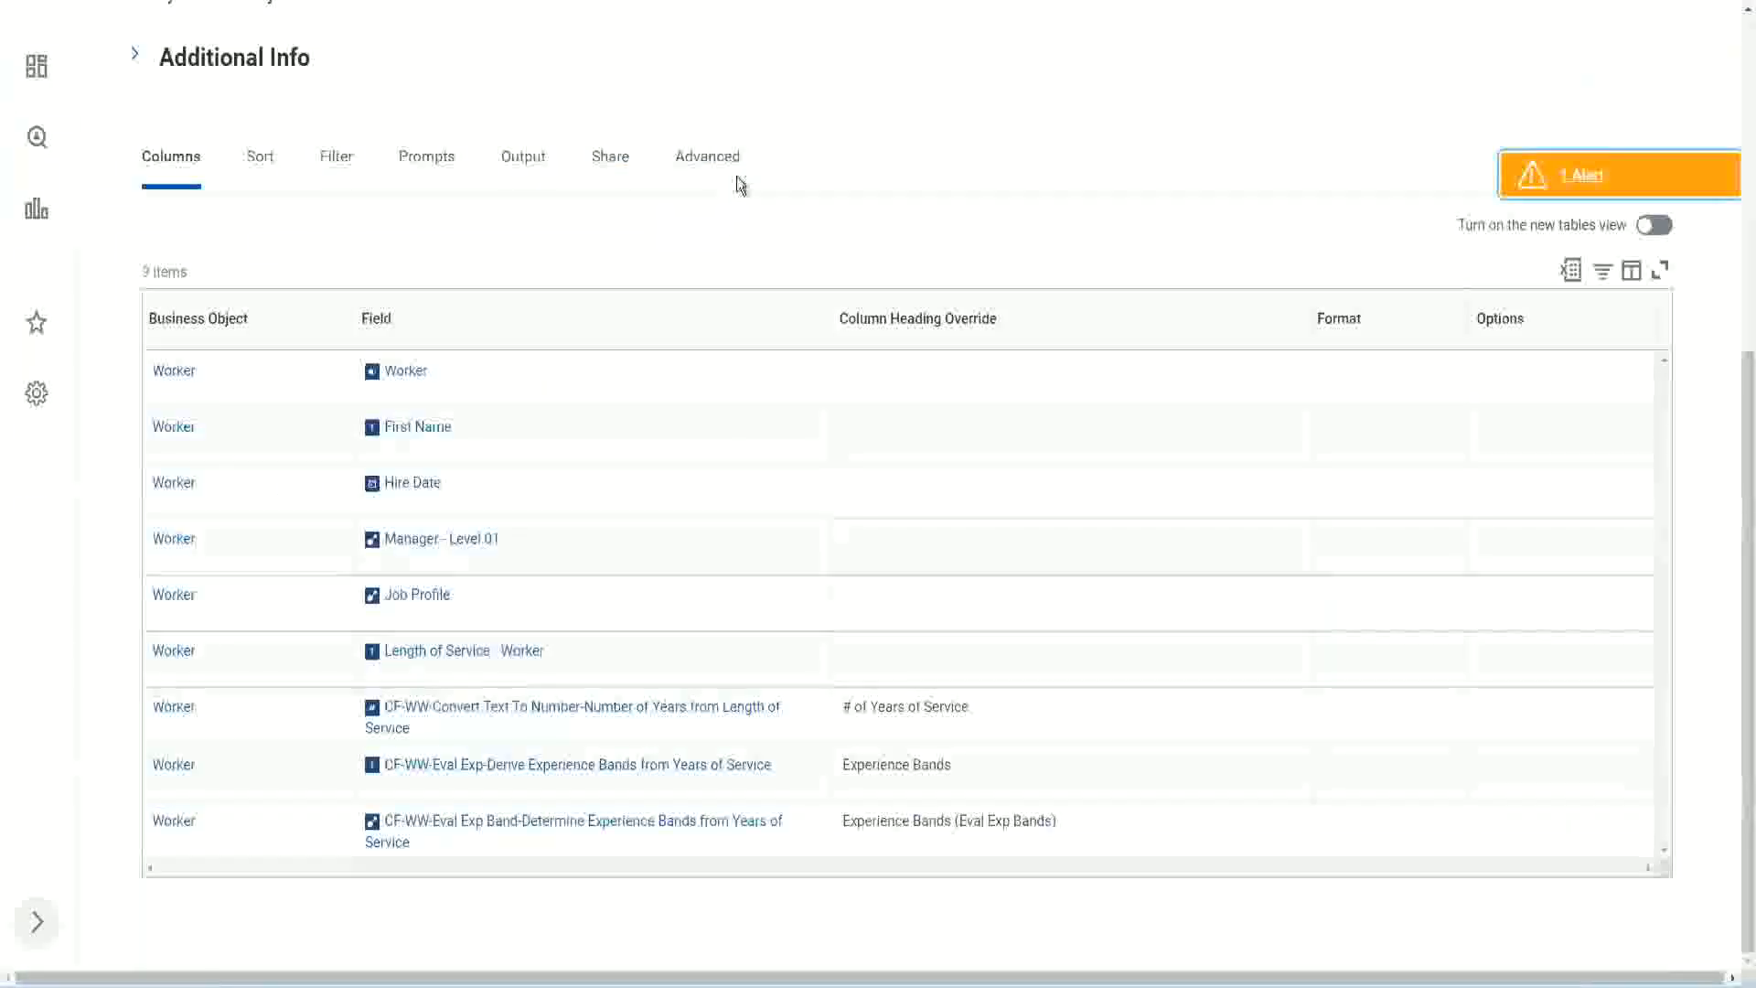
Step: Open the WW Employee Details custom report for editing
{"action": "scroll", "coordinate": [760, 239], "scroll_direction": "up", "scroll_amount": 5}
{"action": "scroll", "coordinate": [760, 207], "scroll_direction": "up", "scroll_amount": 2}
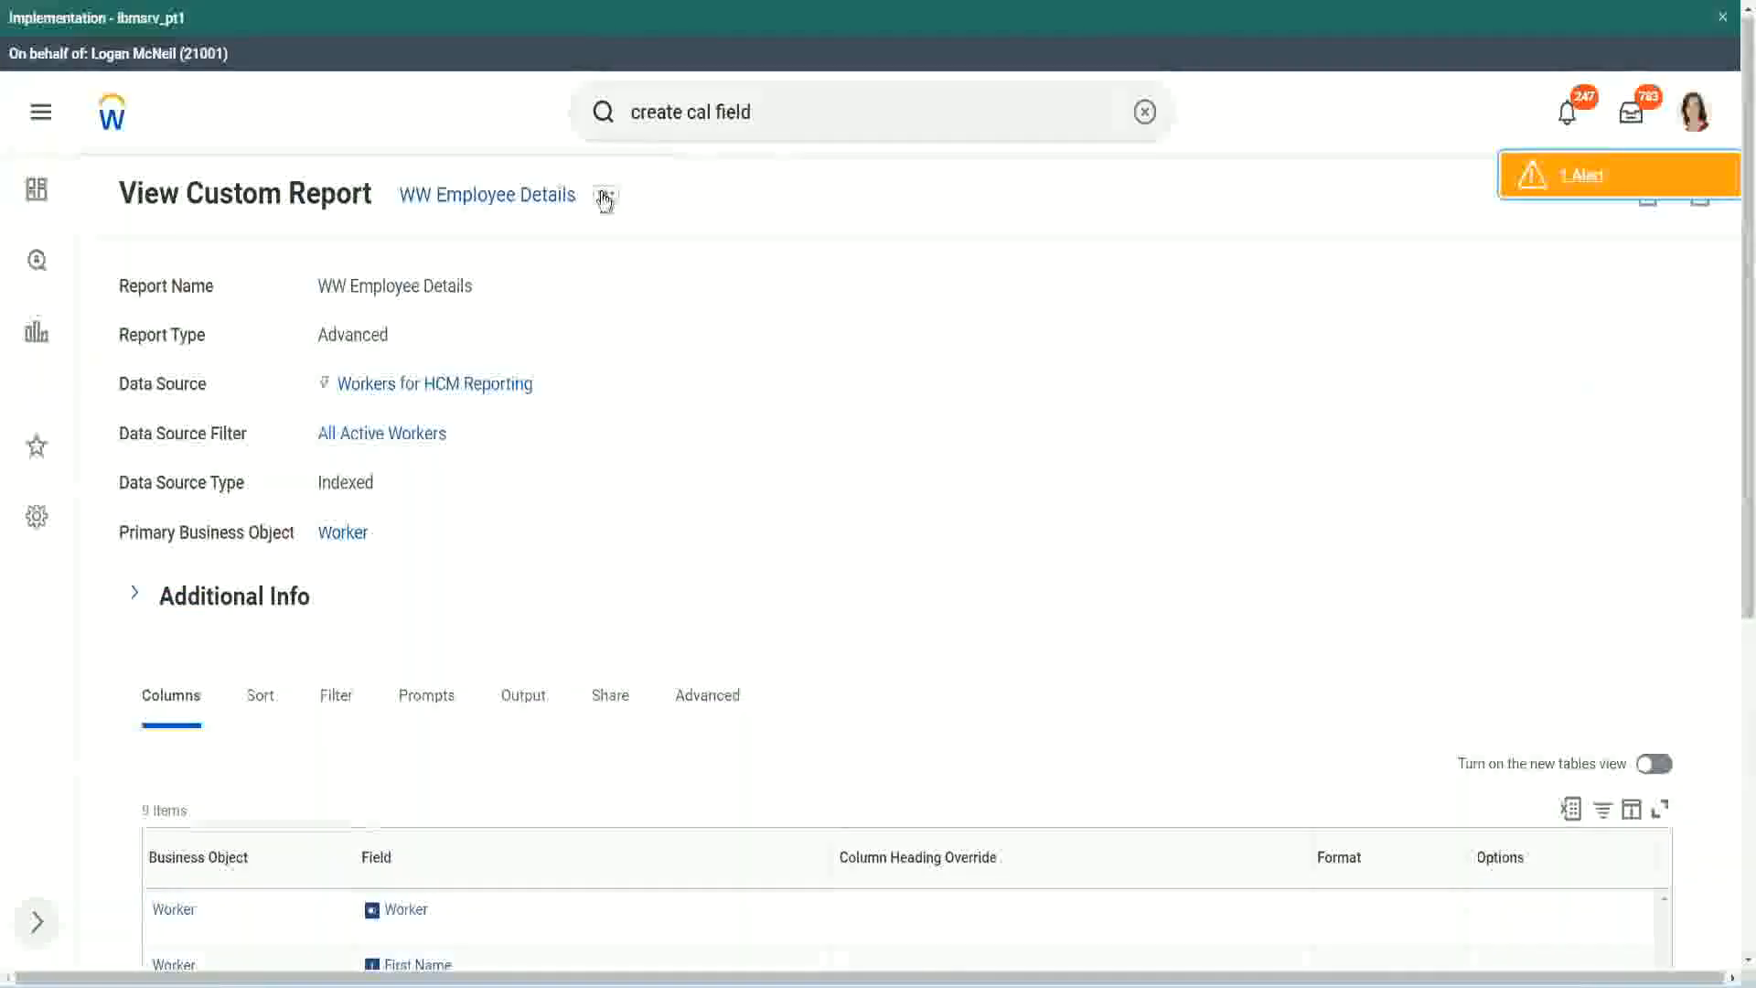
{"action": "left_click", "coordinate": [606, 196]}
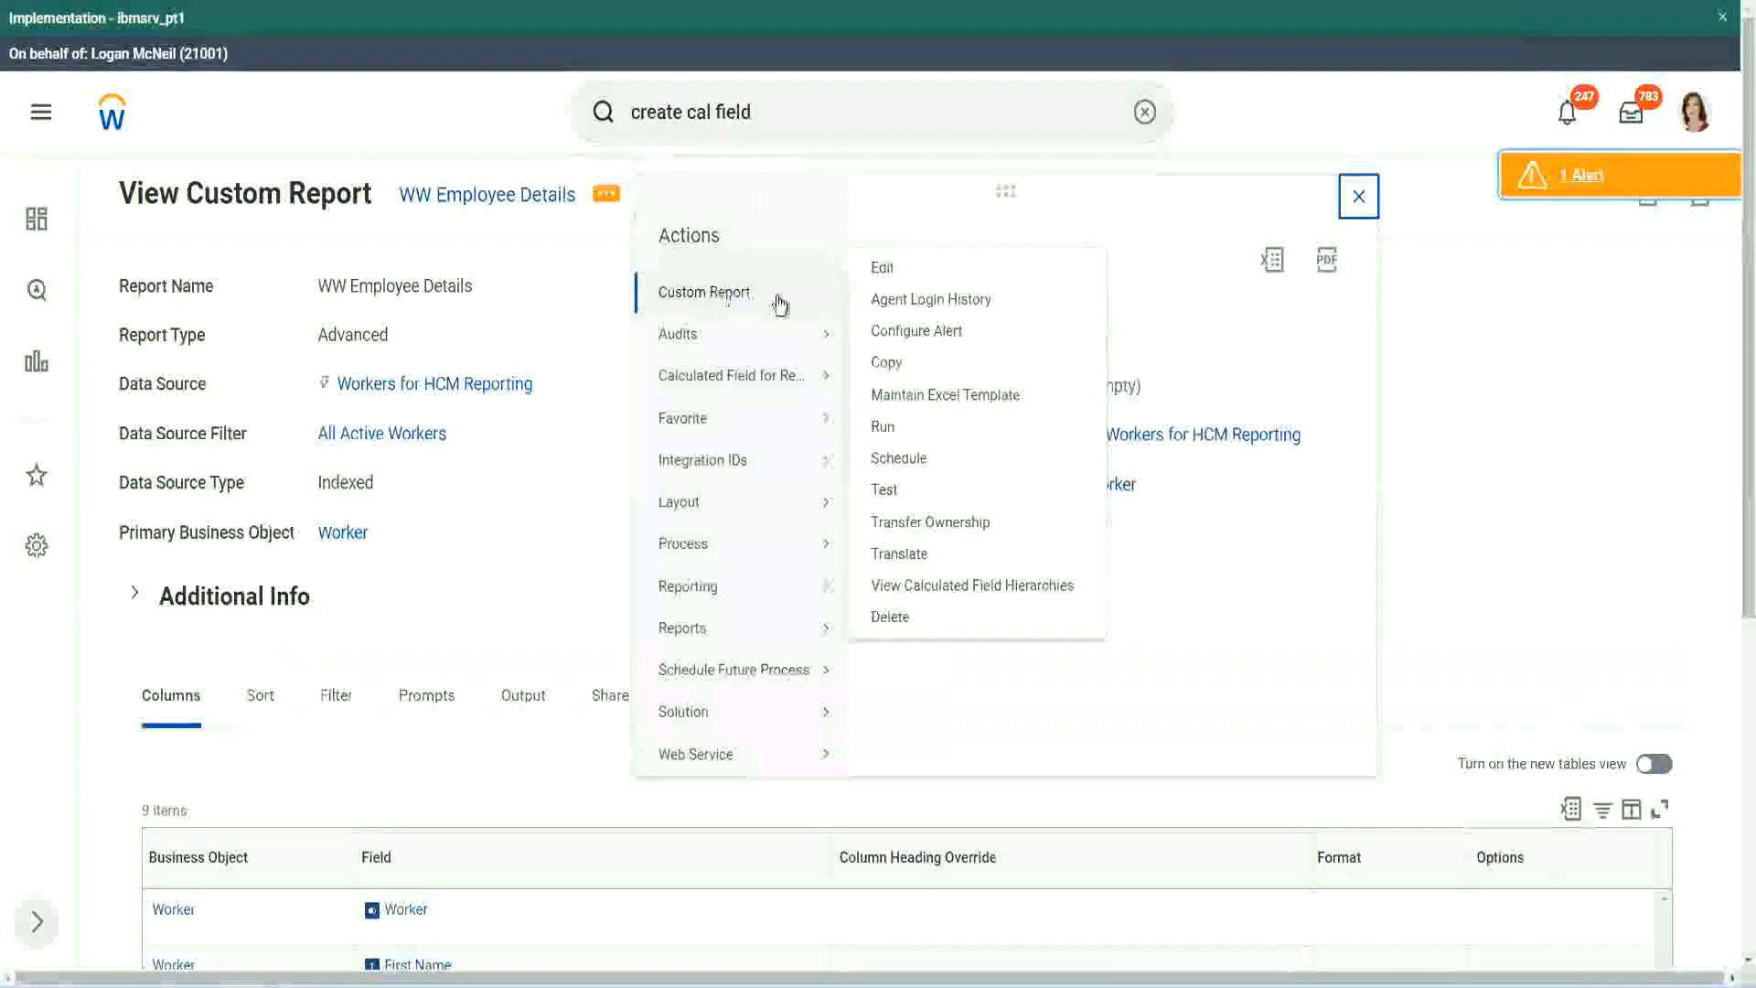
{"action": "left_click", "coordinate": [887, 269]}
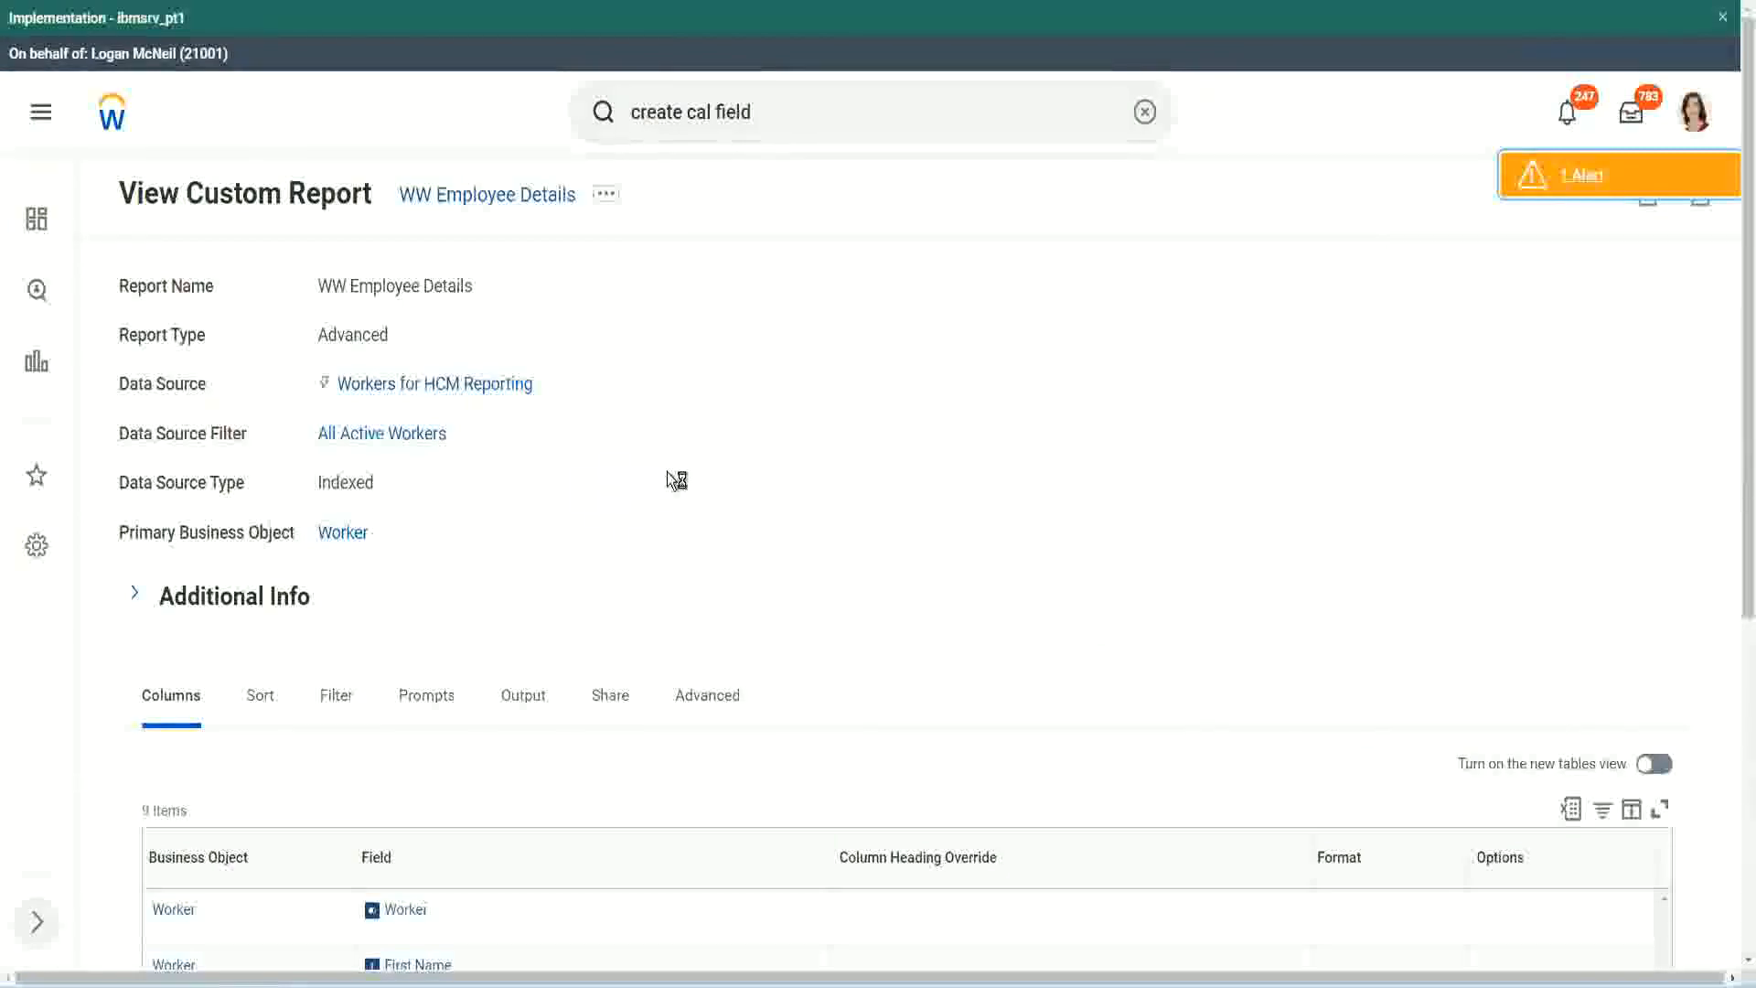
Step: Add a Worker row at the end of the report columns with the field CF-WW-LRB-Identify Experience Bands from years of Service
{"action": "scroll", "coordinate": [667, 474], "scroll_direction": "down", "scroll_amount": 6}
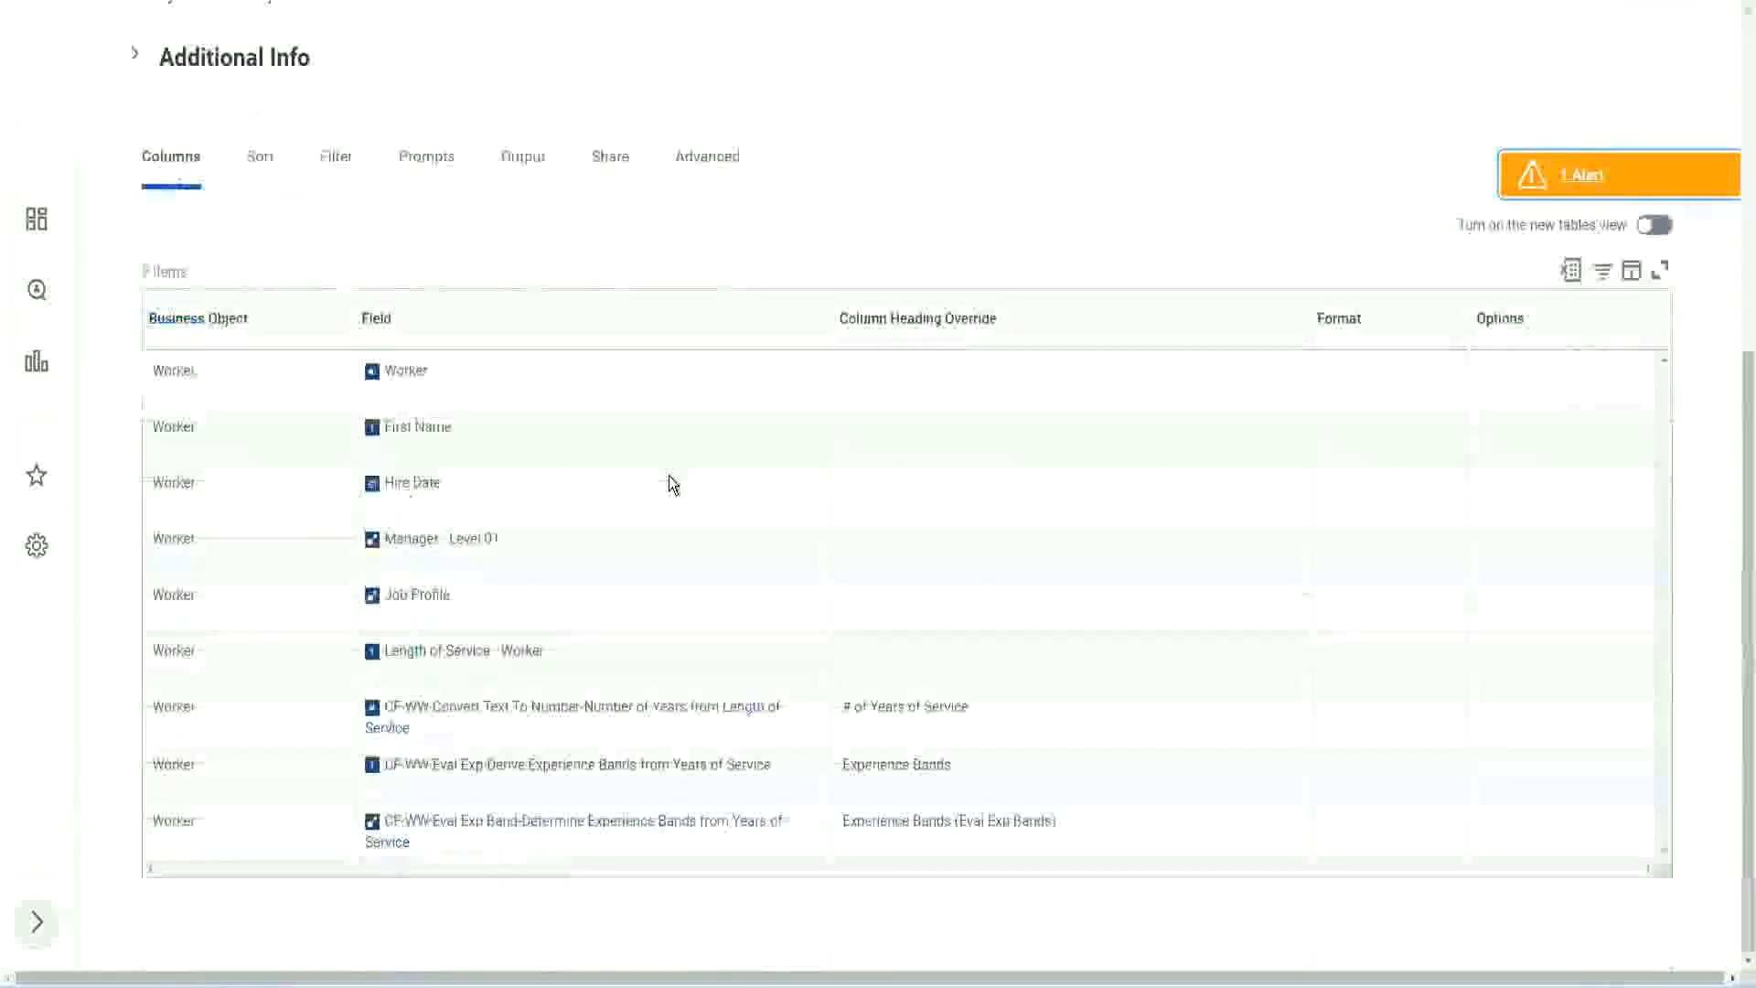
{"action": "scroll", "coordinate": [661, 514], "scroll_direction": "down", "scroll_amount": 9}
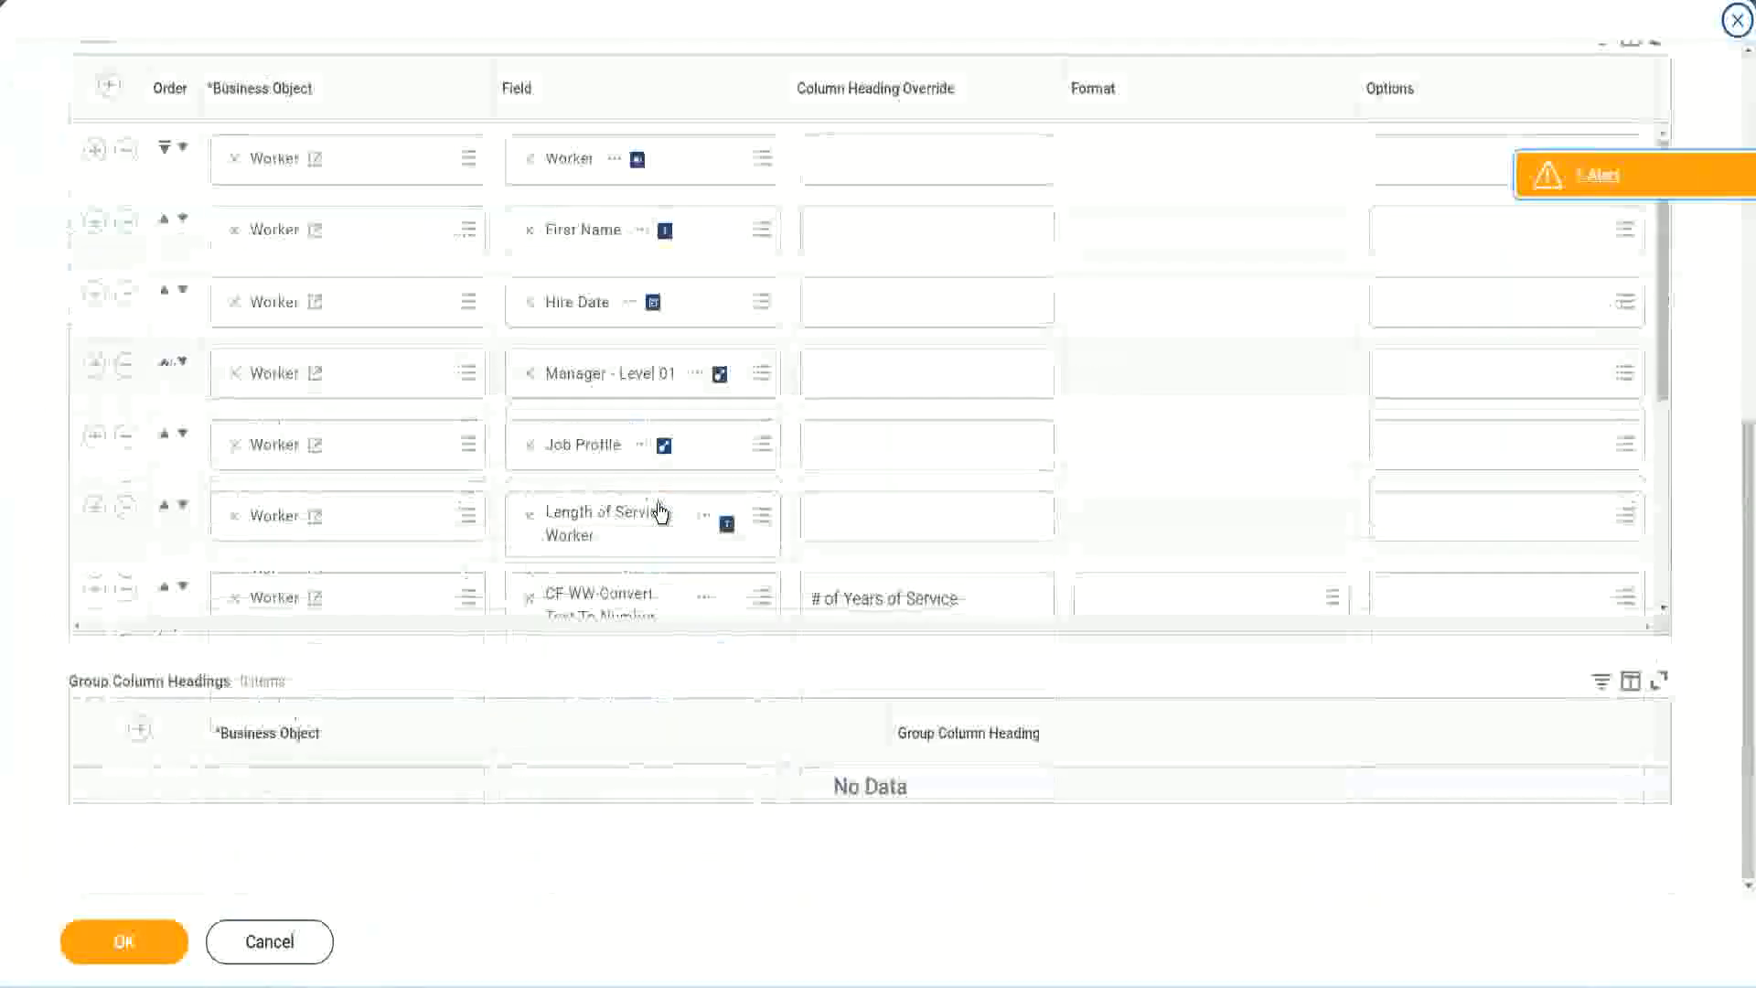
{"action": "scroll", "coordinate": [403, 530], "scroll_direction": "down", "scroll_amount": 5}
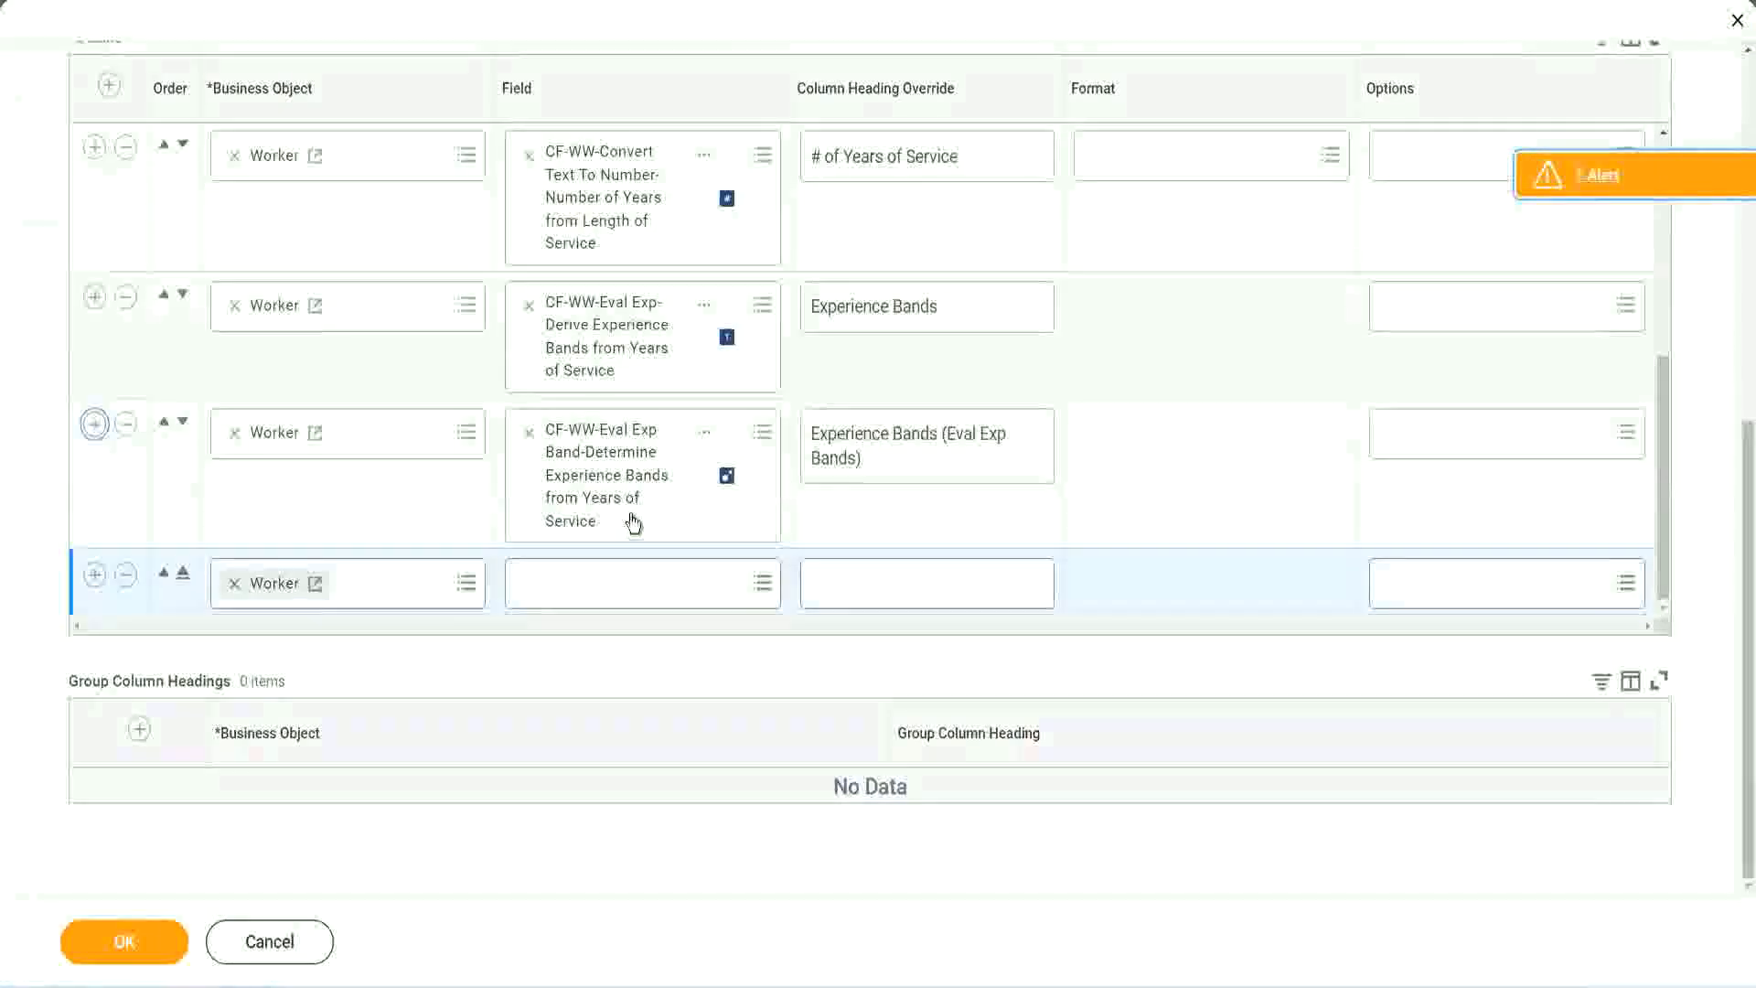
{"action": "left_click", "coordinate": [595, 585]}
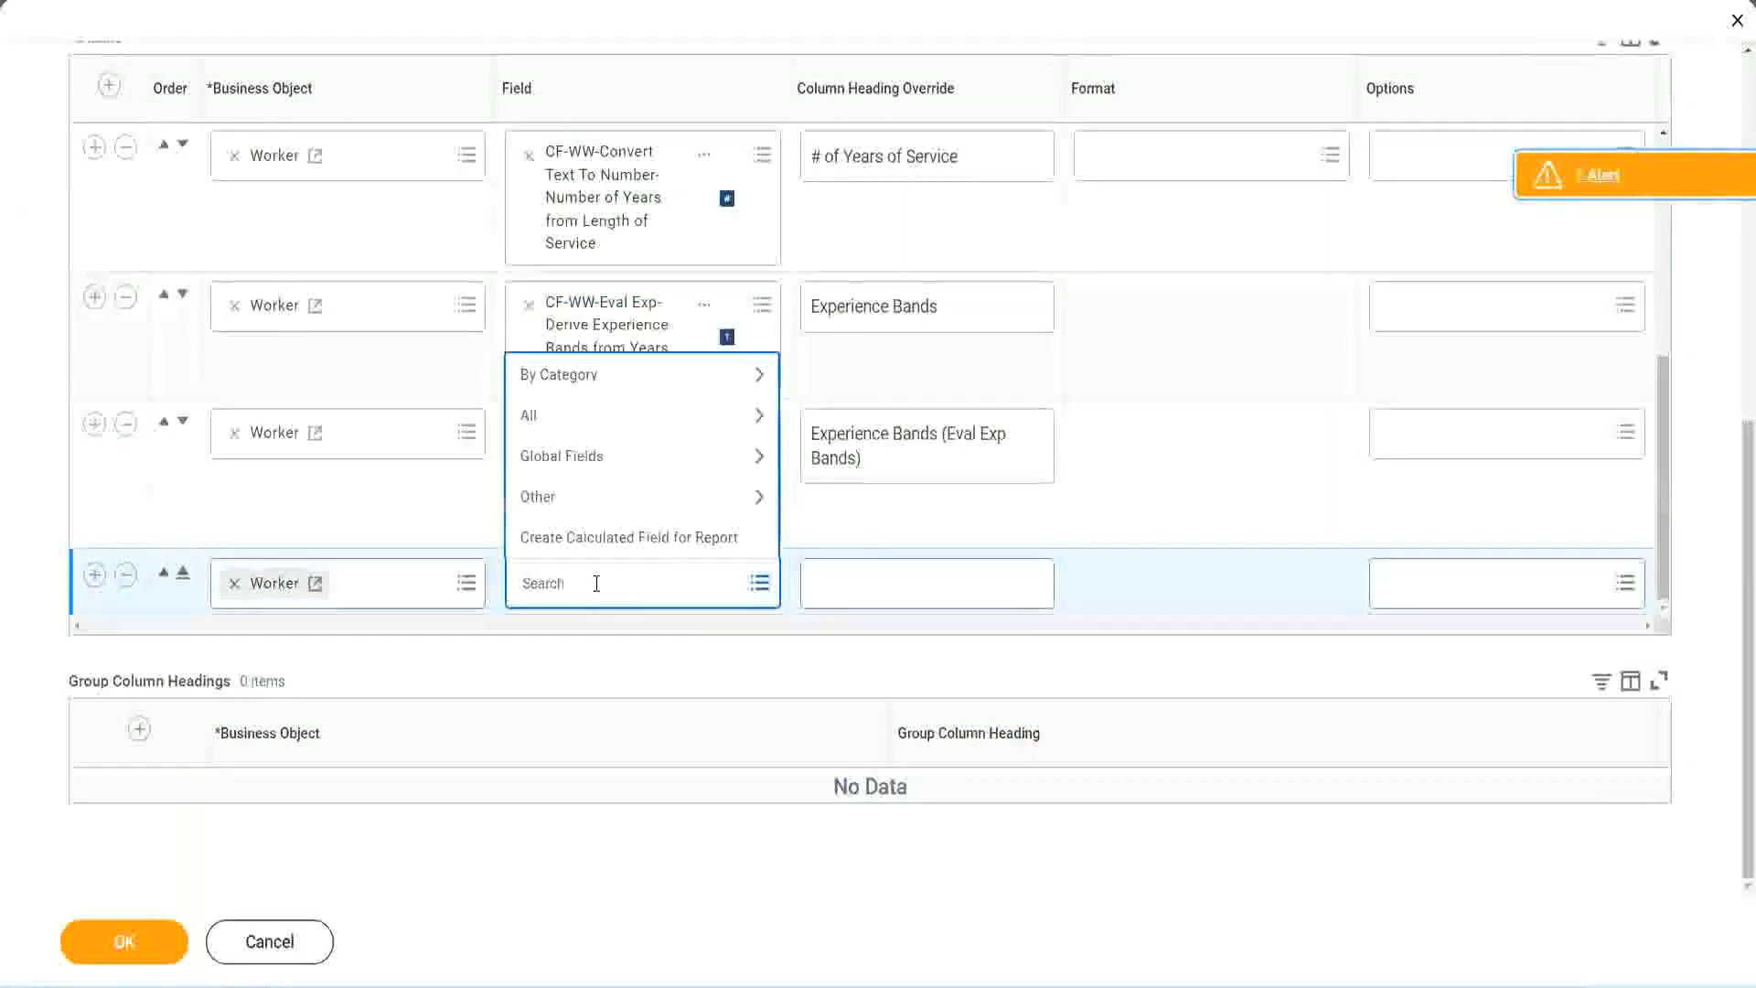
{"action": "key", "text": "ctrl+v"}
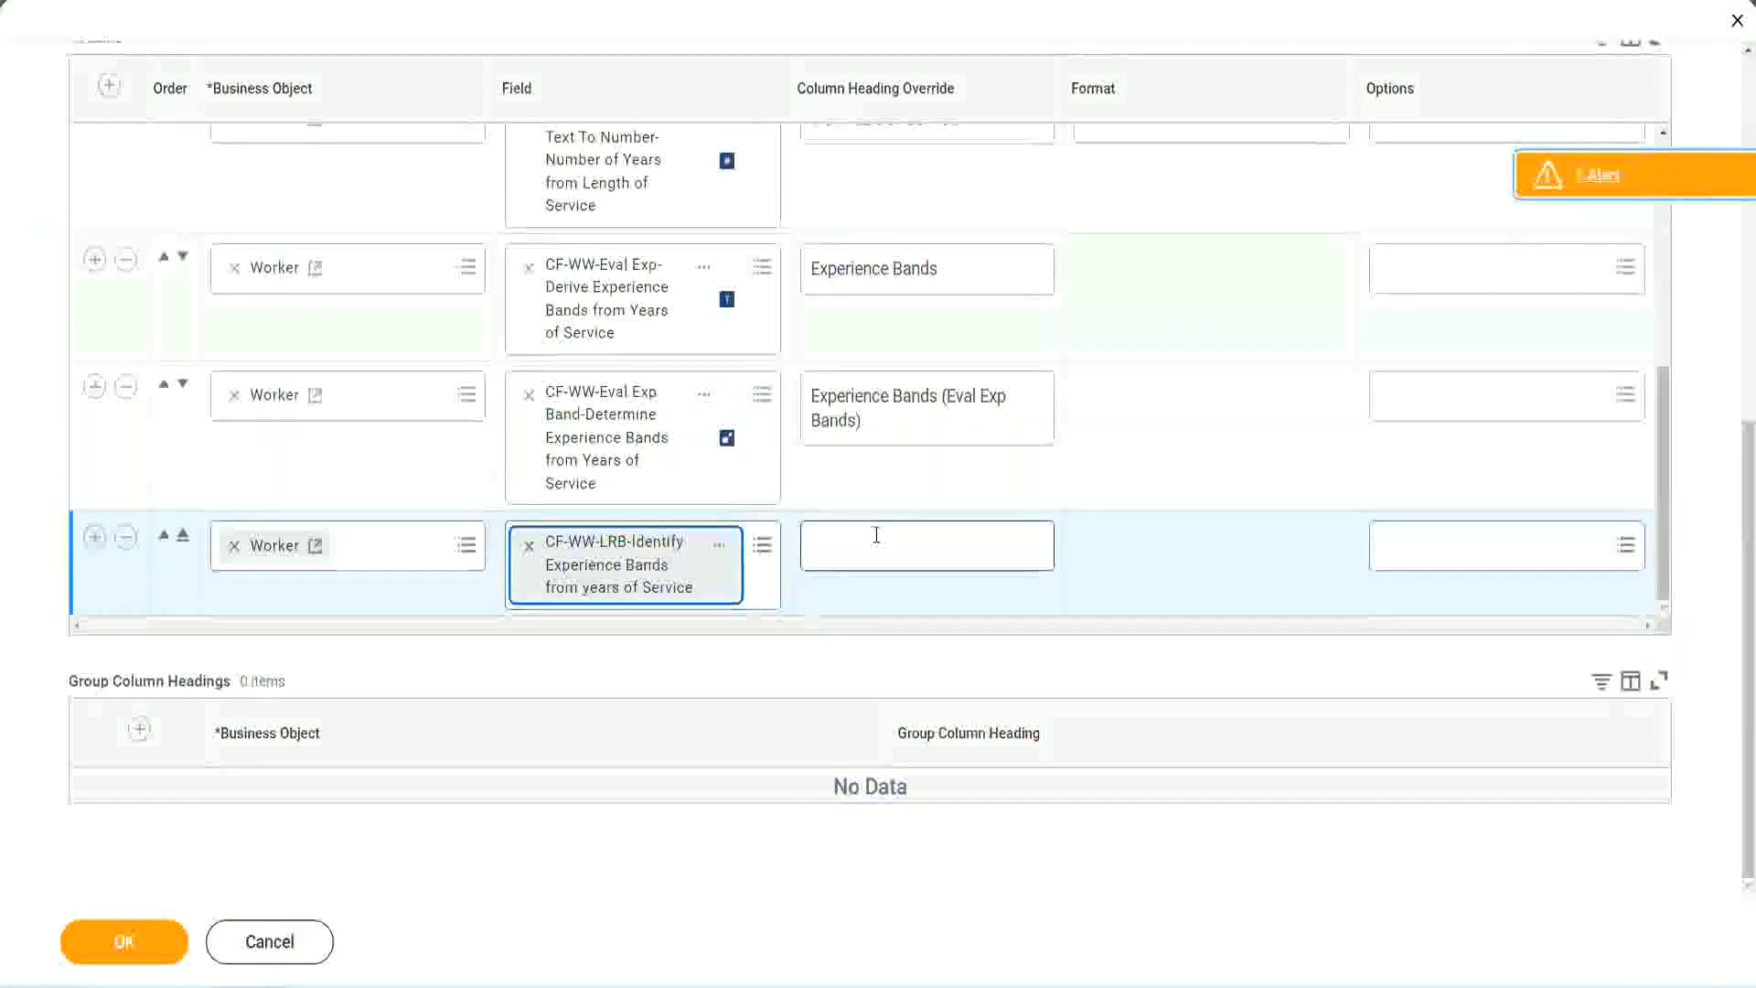
Step: Set the column heading override of the new LRB experience field row to "Experience Bands (LRB)"
{"action": "left_click", "coordinate": [875, 535]}
{"action": "type", "text": "Ex"}
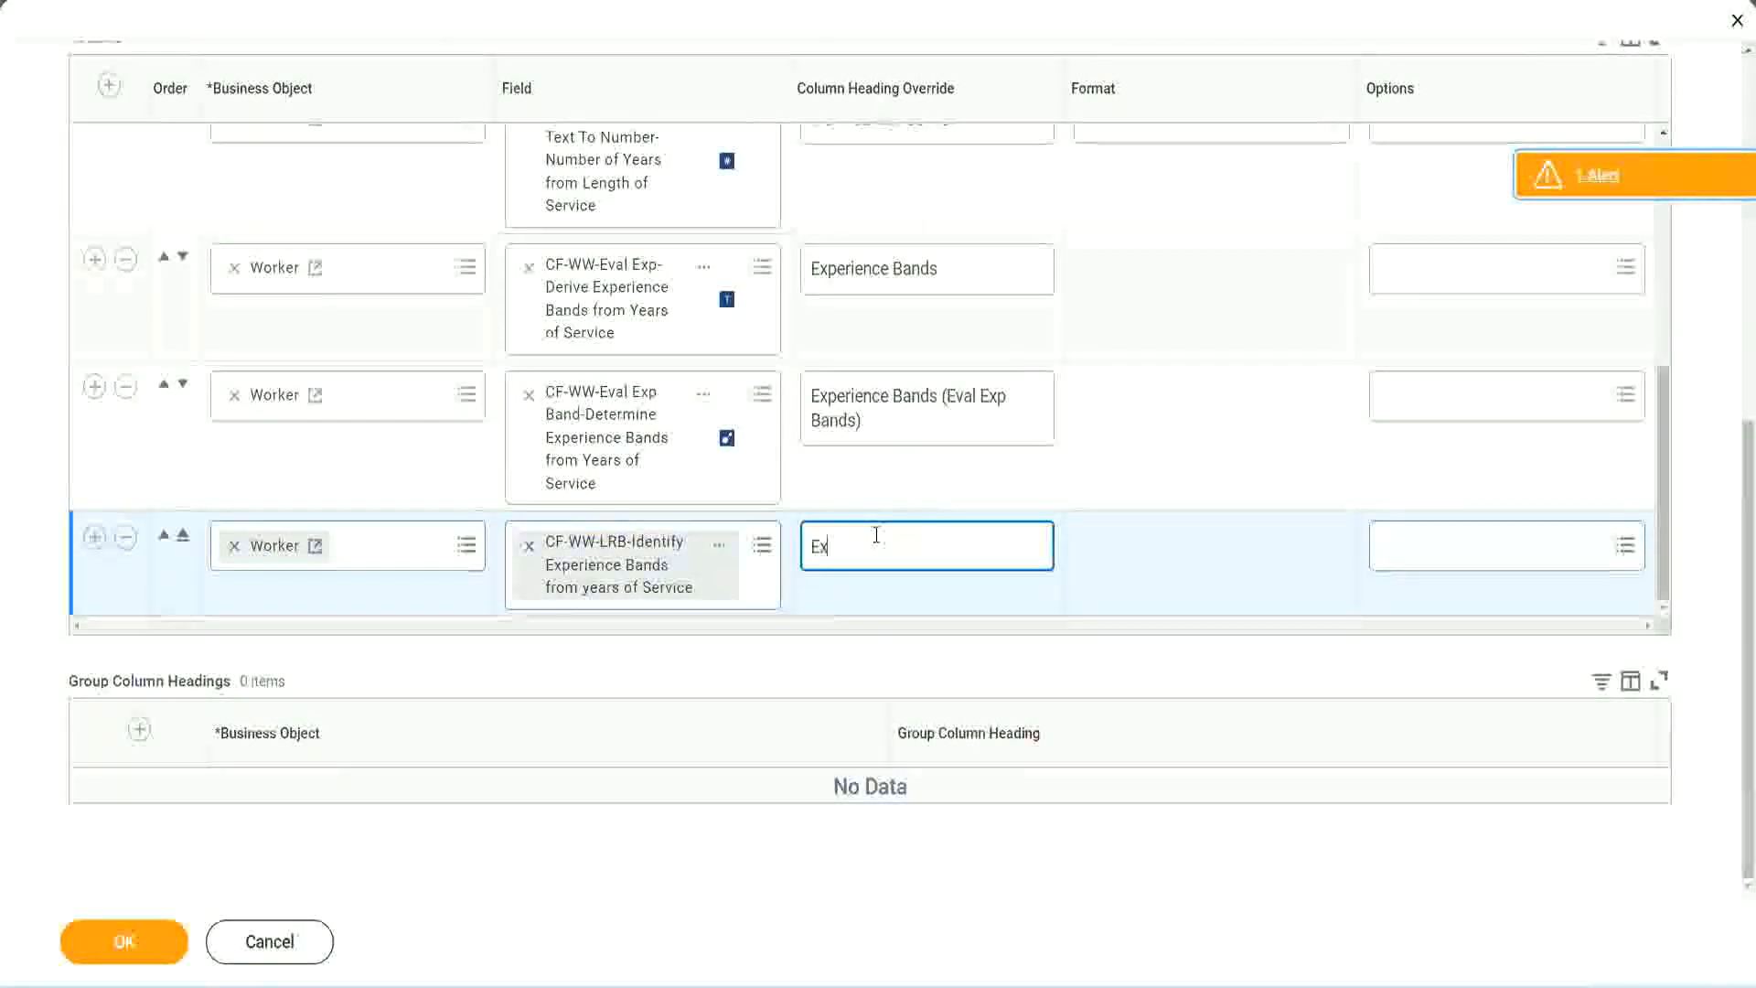
{"action": "type", "text": "perienc"}
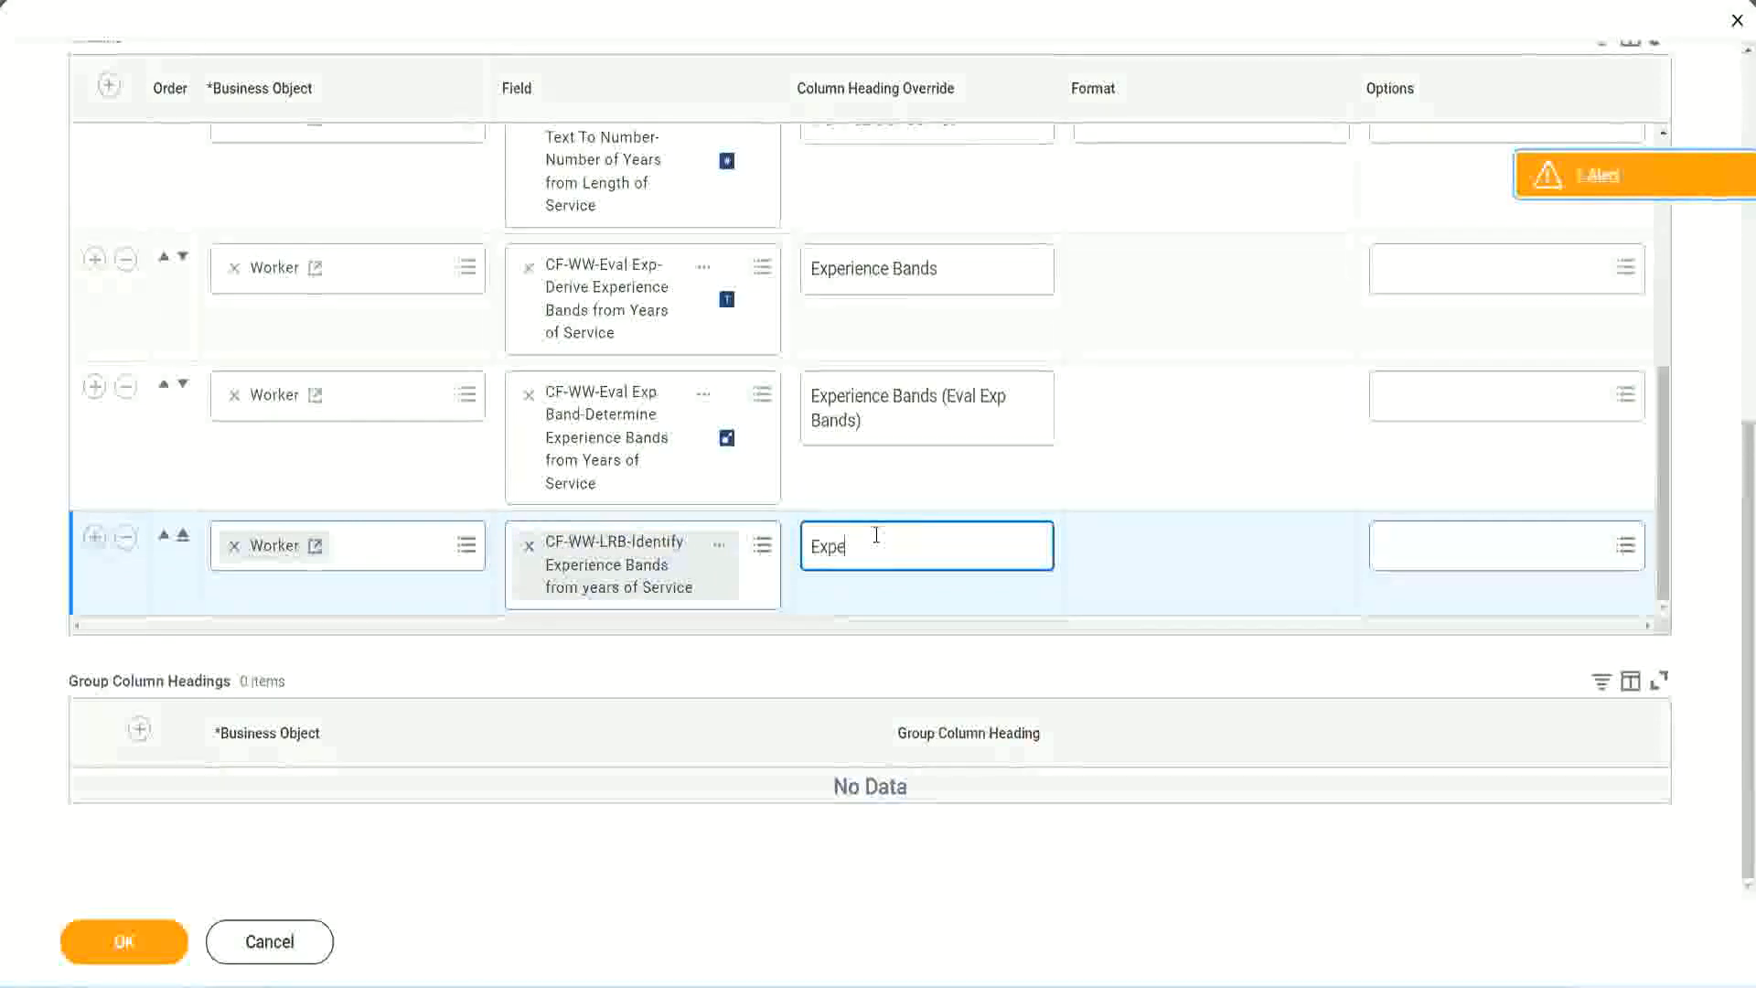
{"action": "key", "text": "BackSpace"}
{"action": "key", "text": "BackSpace"}
{"action": "key", "text": "BackSpace"}
{"action": "key", "text": "BackSpace"}
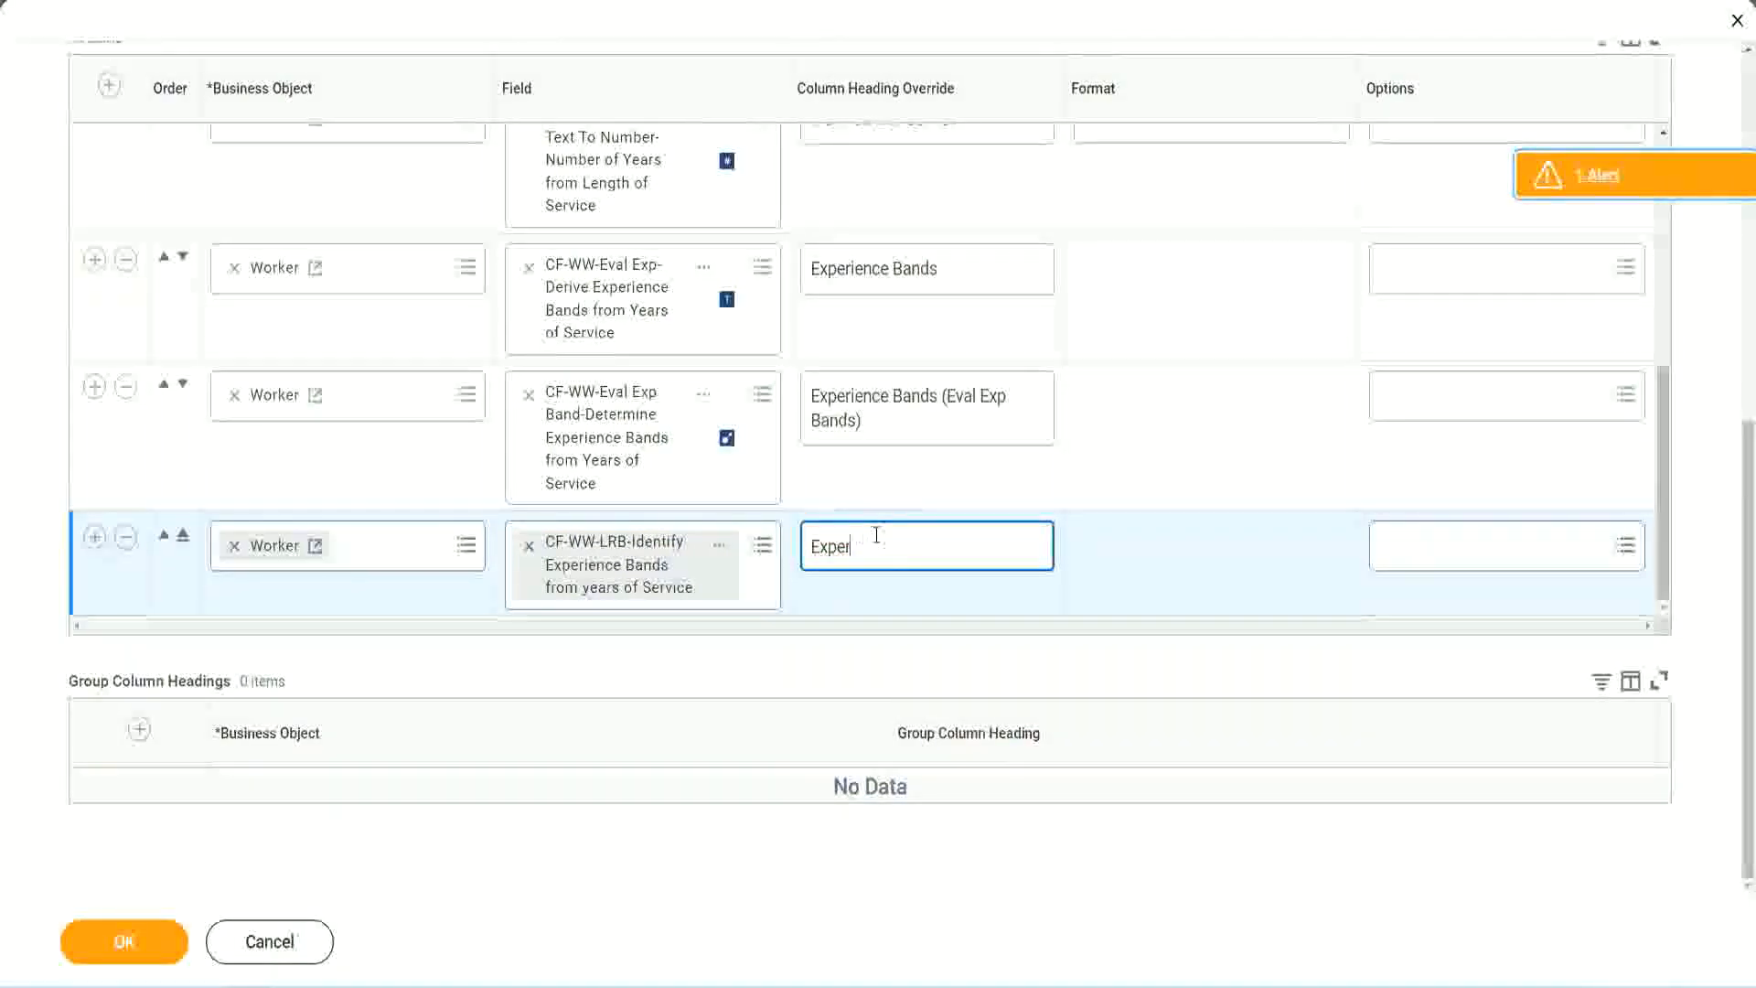
{"action": "type", "text": "ience Band"}
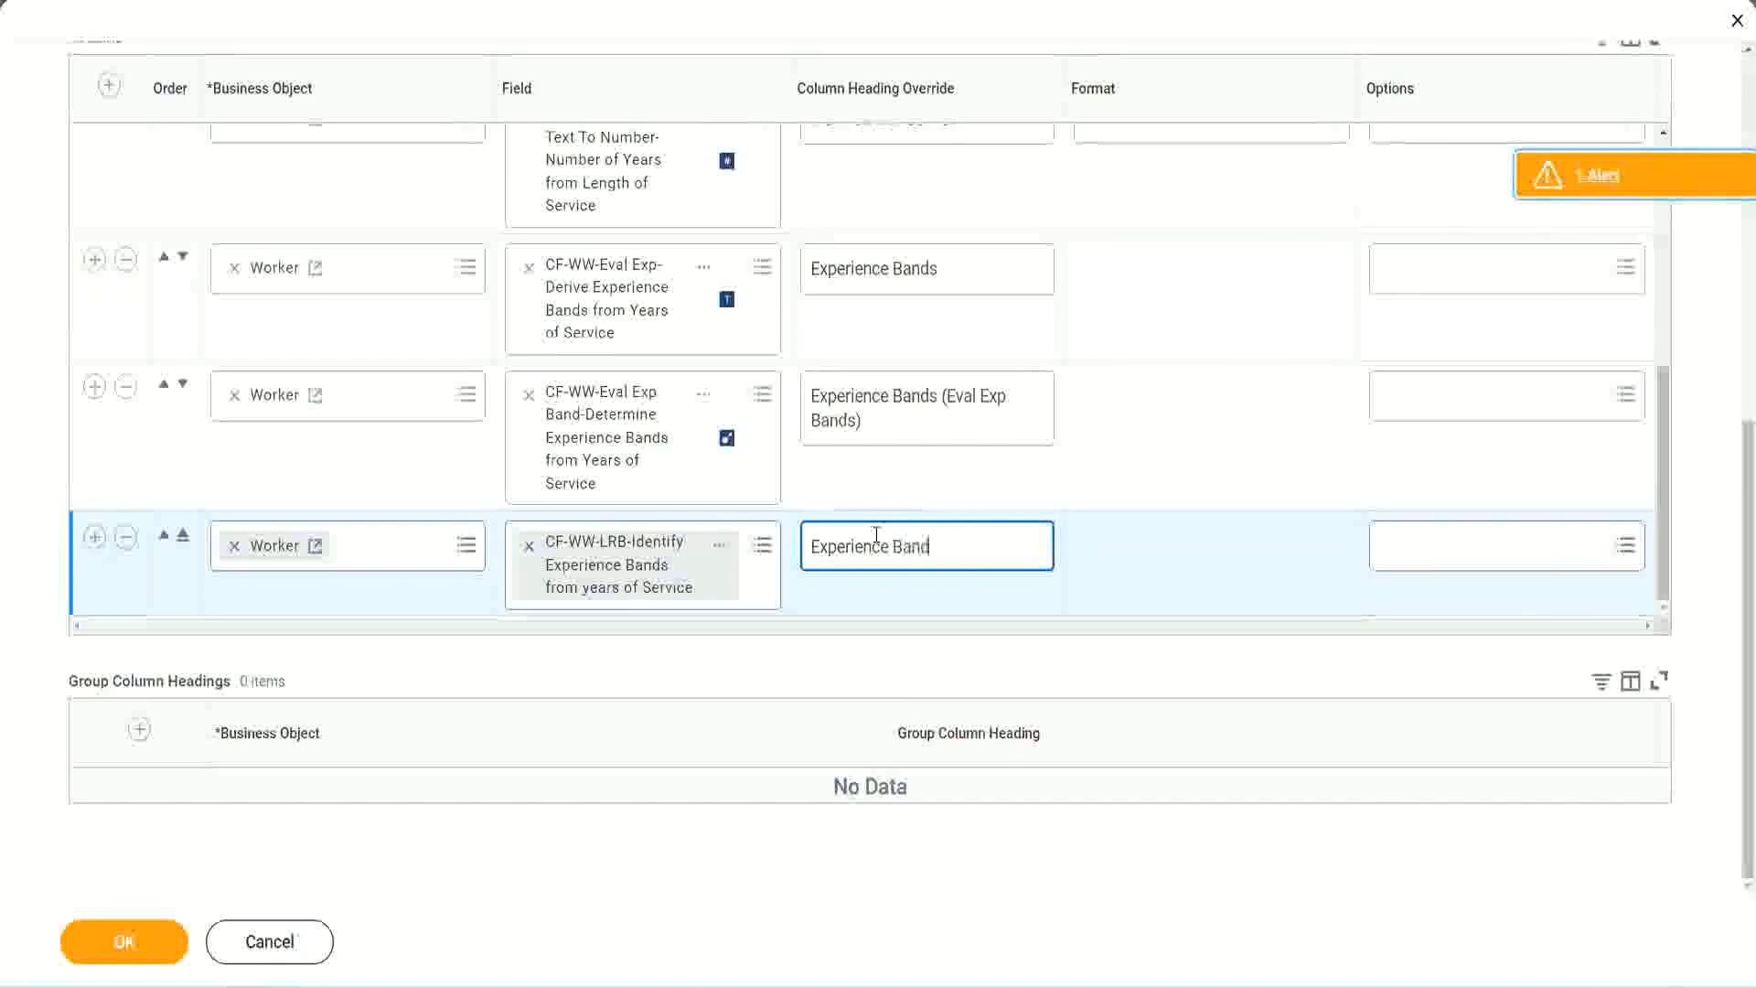
{"action": "type", "text": "s (LRB)"}
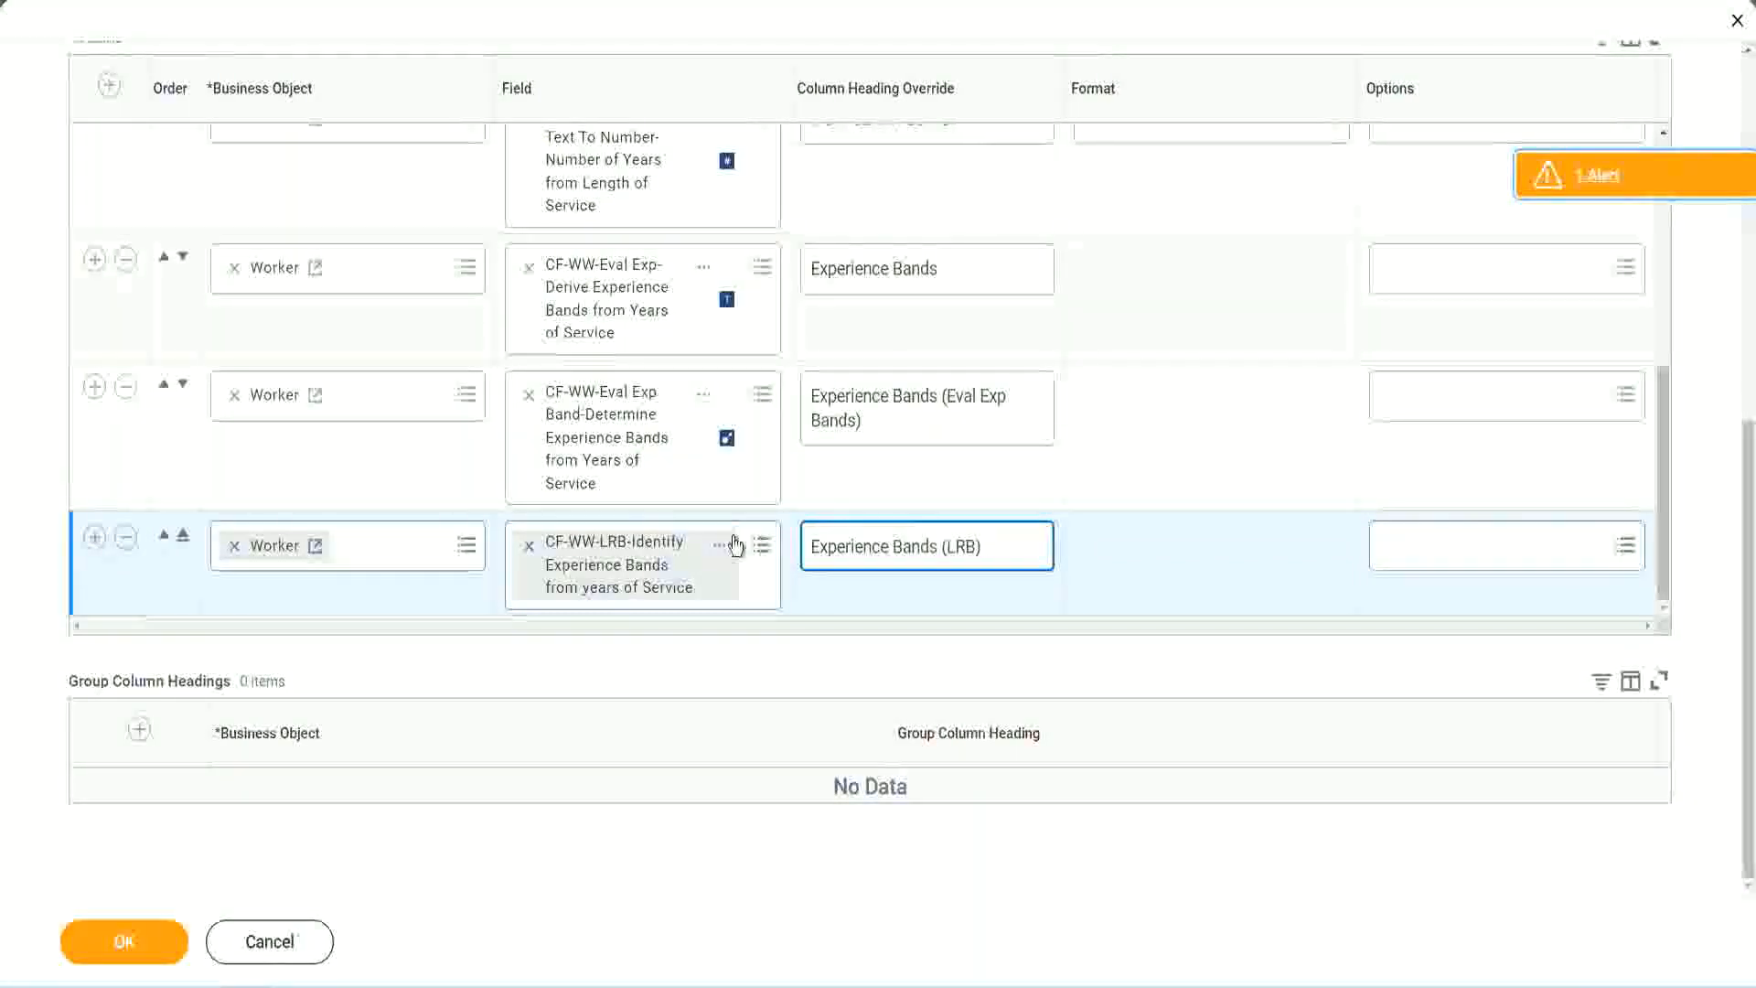
Step: Save the report definition and run WW Employee Details with the worker type, employee type and contingent worker type prompts left blank
{"action": "left_click", "coordinate": [136, 947]}
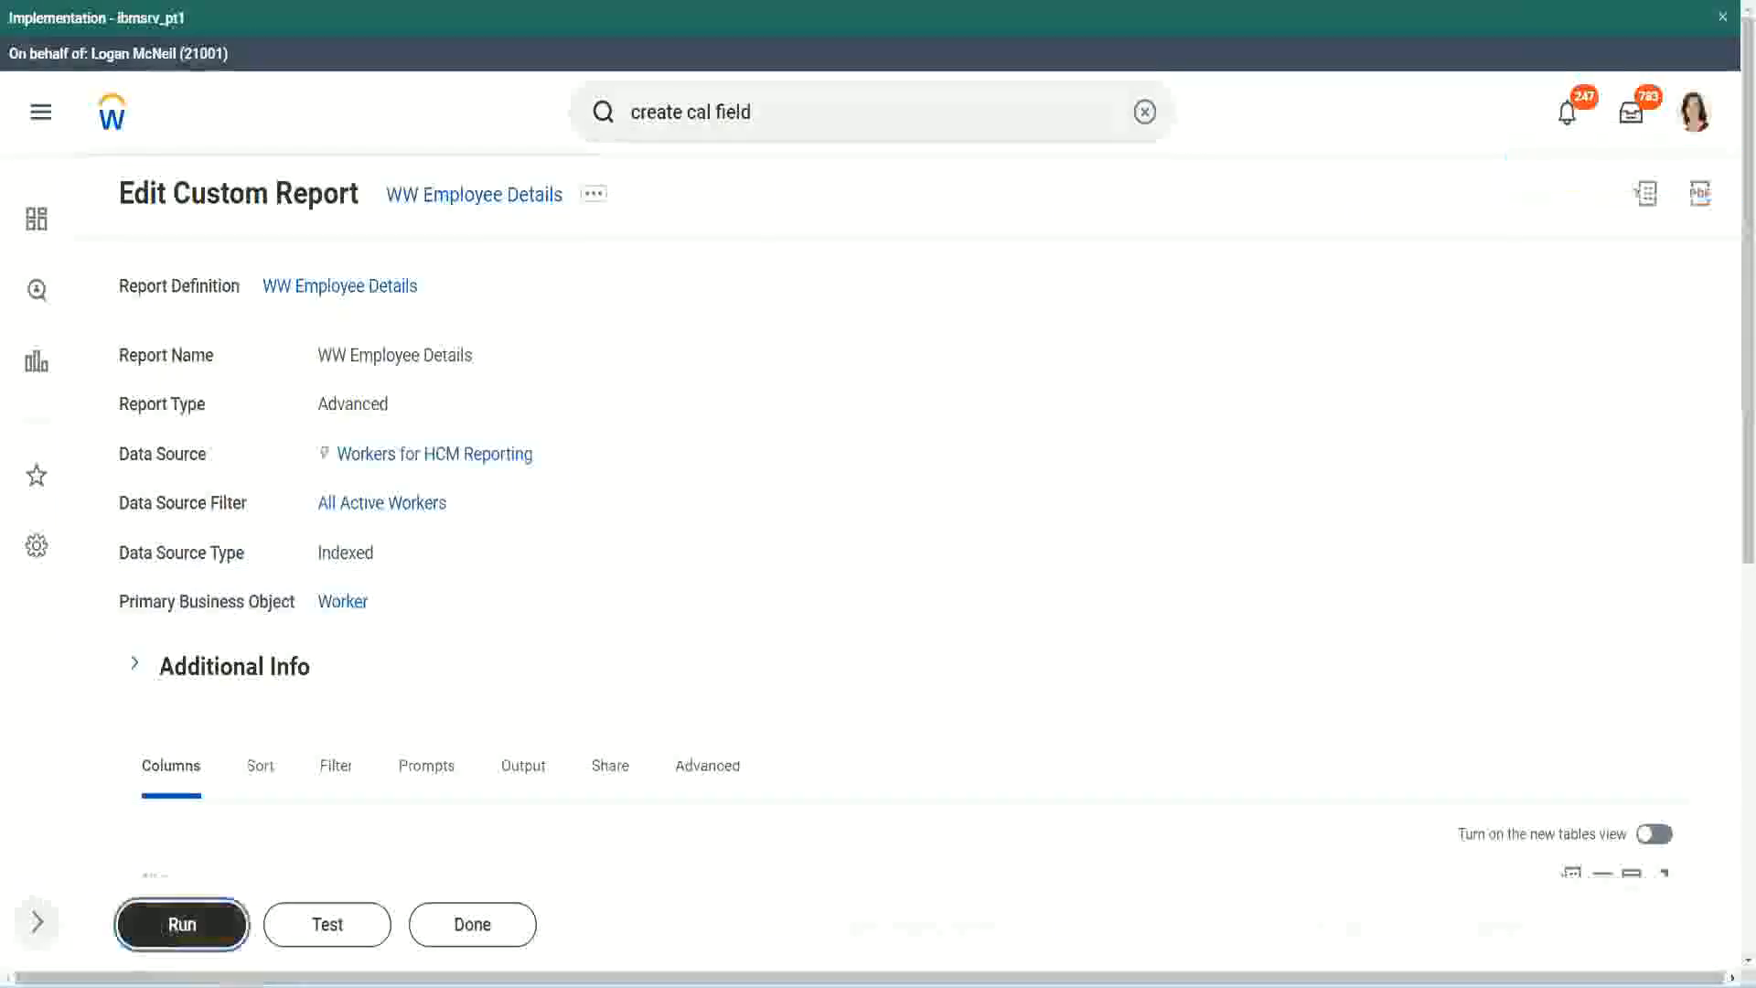
{"action": "left_click", "coordinate": [182, 924]}
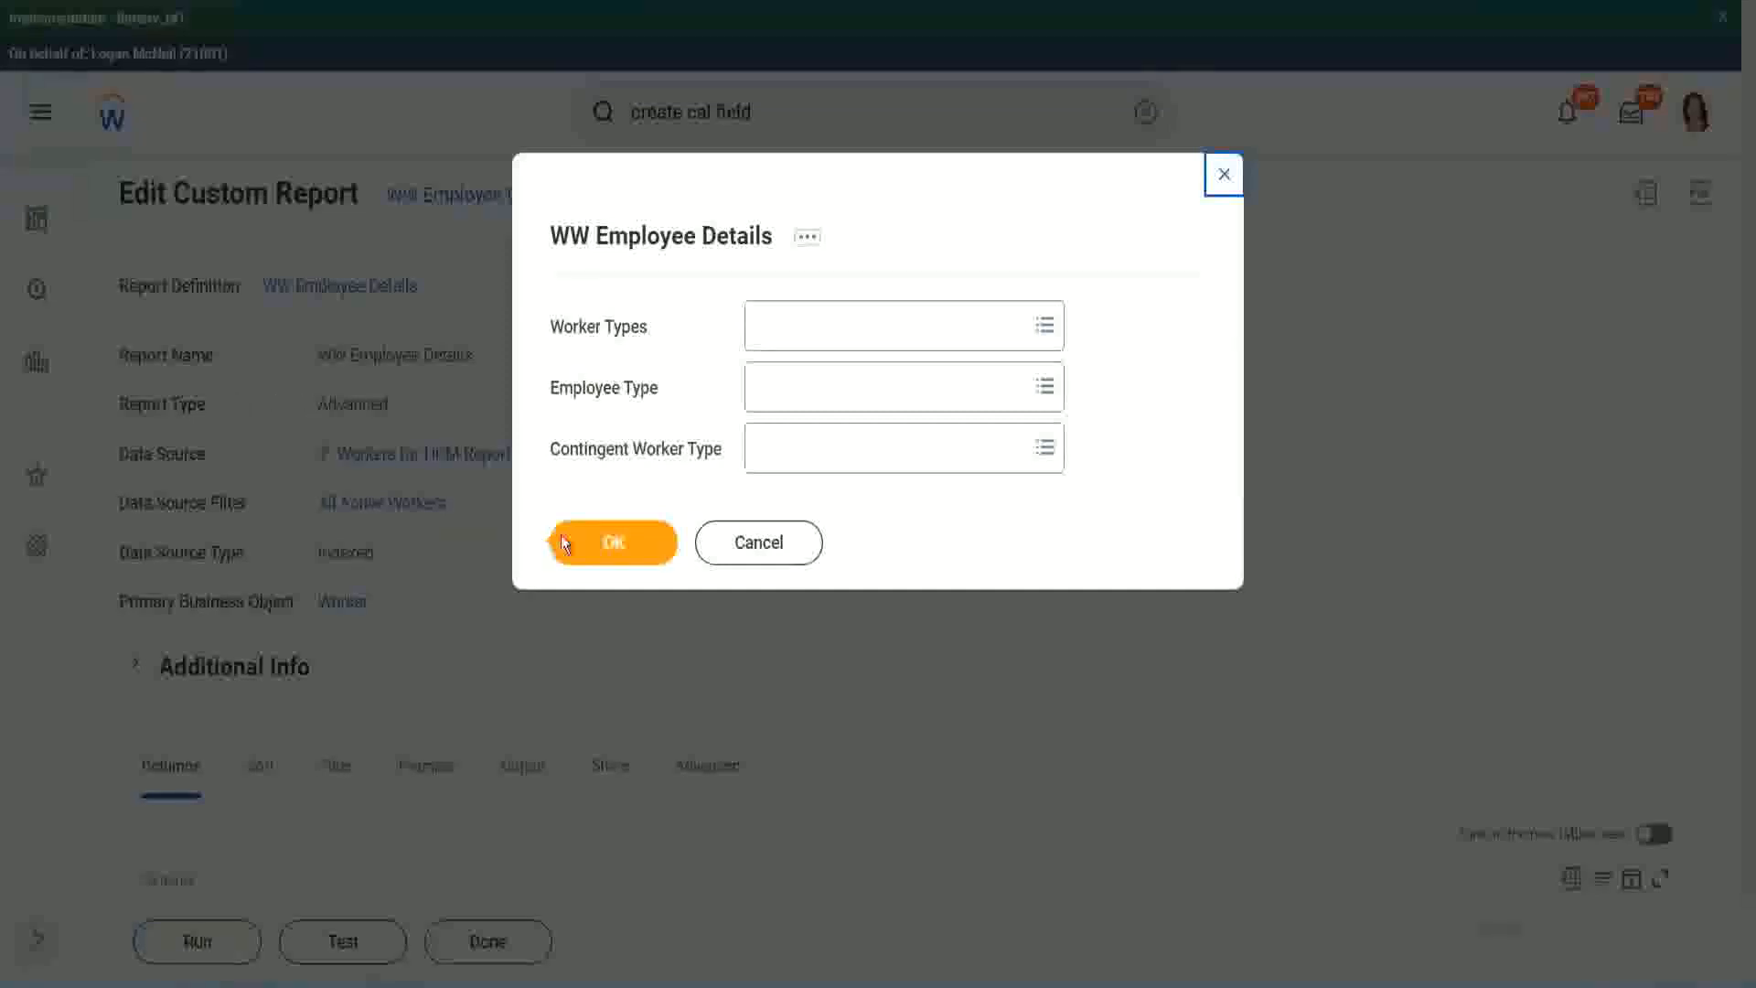
{"action": "left_click", "coordinate": [623, 547]}
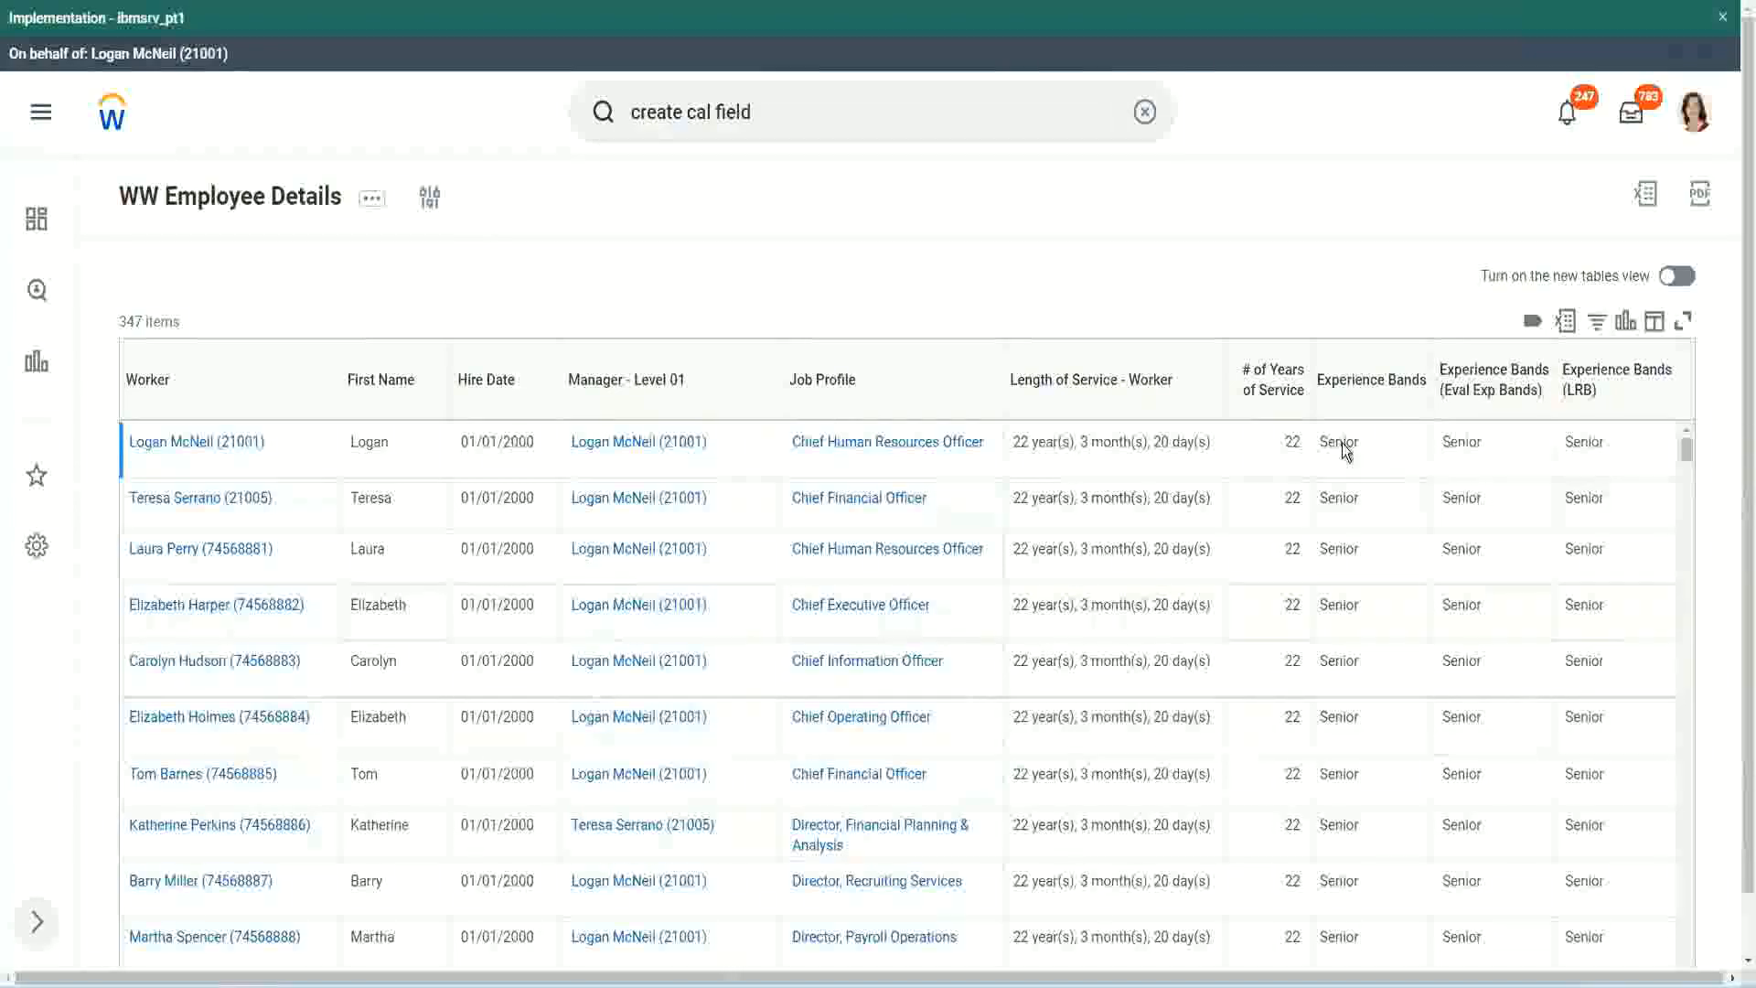
Step: Compare the Experience Bands, Experience Bands (Eval Exp Bands) and Experience Bands (LRB) columns across the workers in the report output
{"action": "double_click", "coordinate": [1342, 442]}
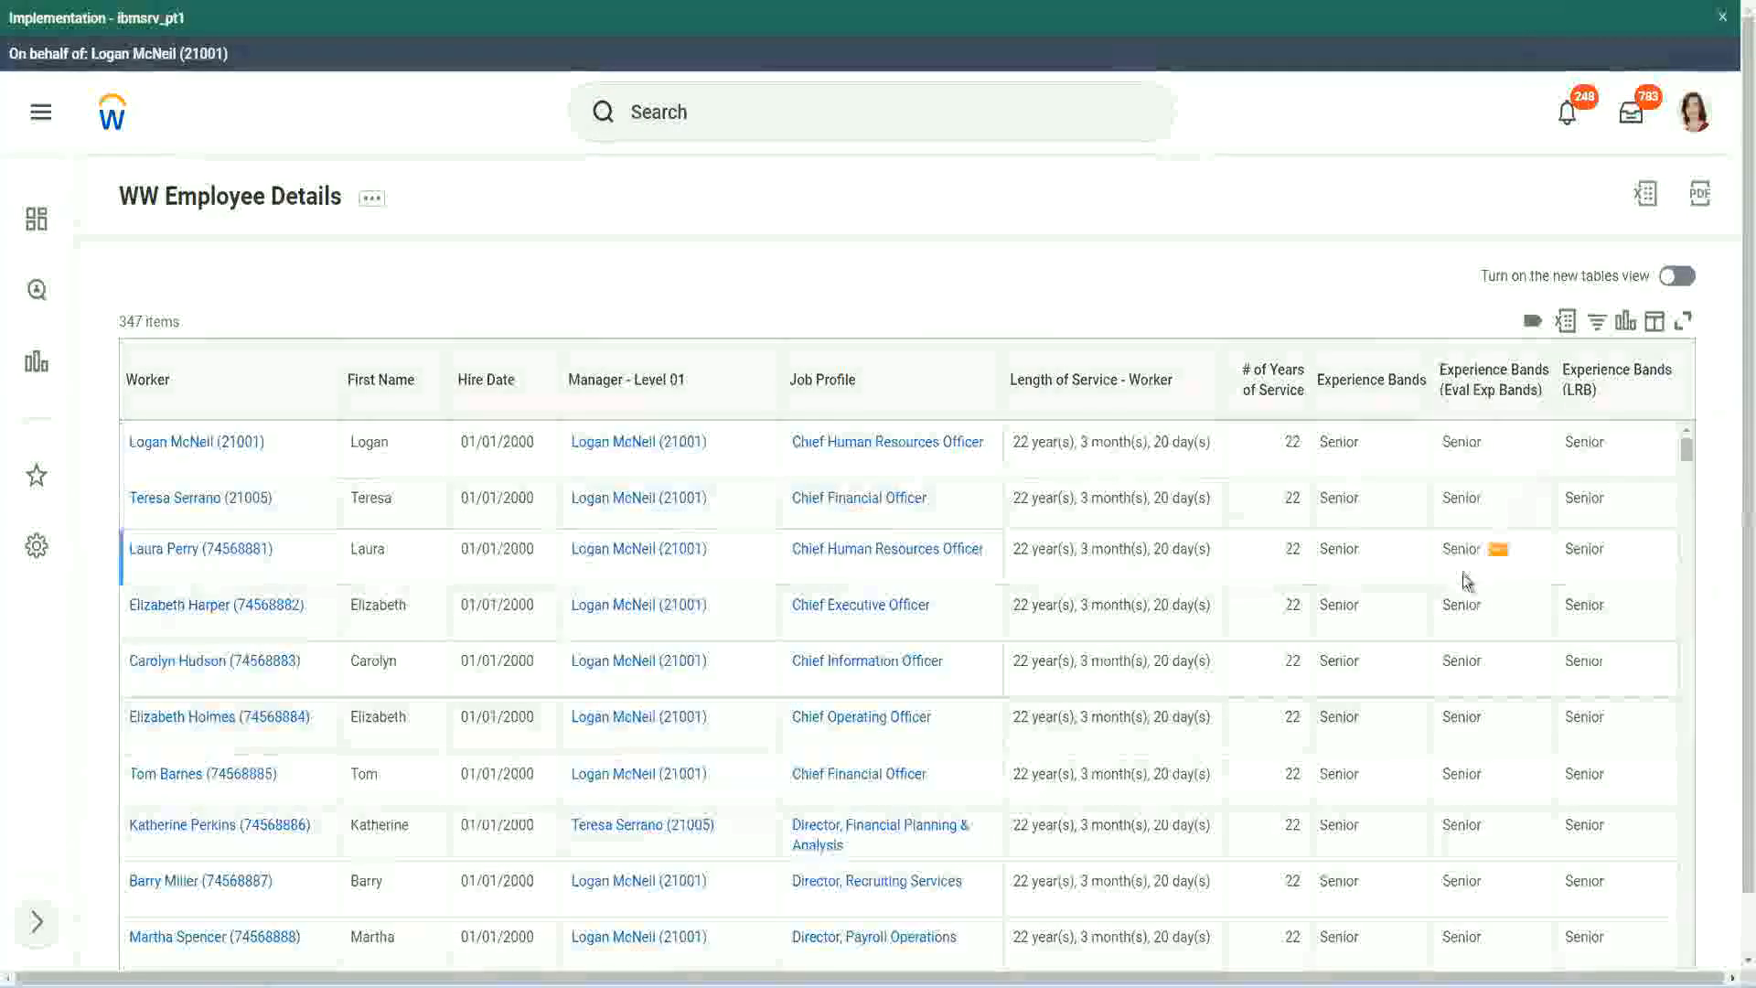
{"action": "scroll", "coordinate": [1462, 575], "scroll_direction": "down", "scroll_amount": 10}
{"action": "scroll", "coordinate": [1457, 626], "scroll_direction": "down", "scroll_amount": 3}
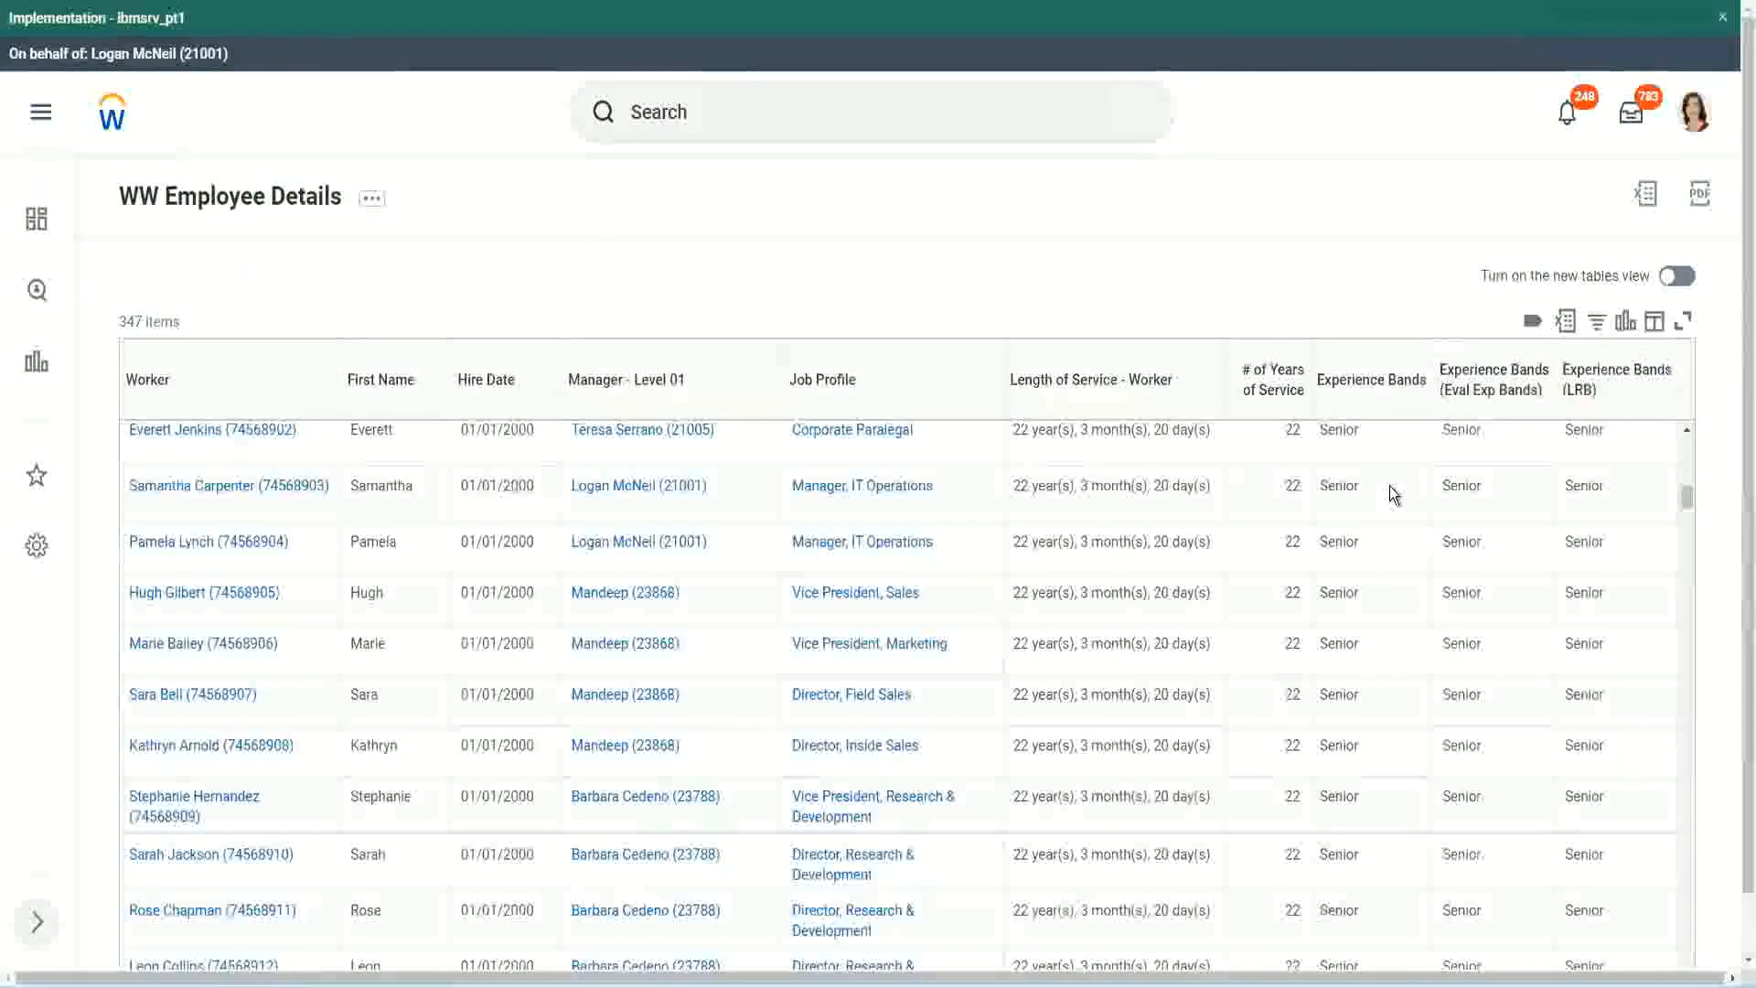
{"action": "scroll", "coordinate": [1375, 742], "scroll_direction": "down", "scroll_amount": 3}
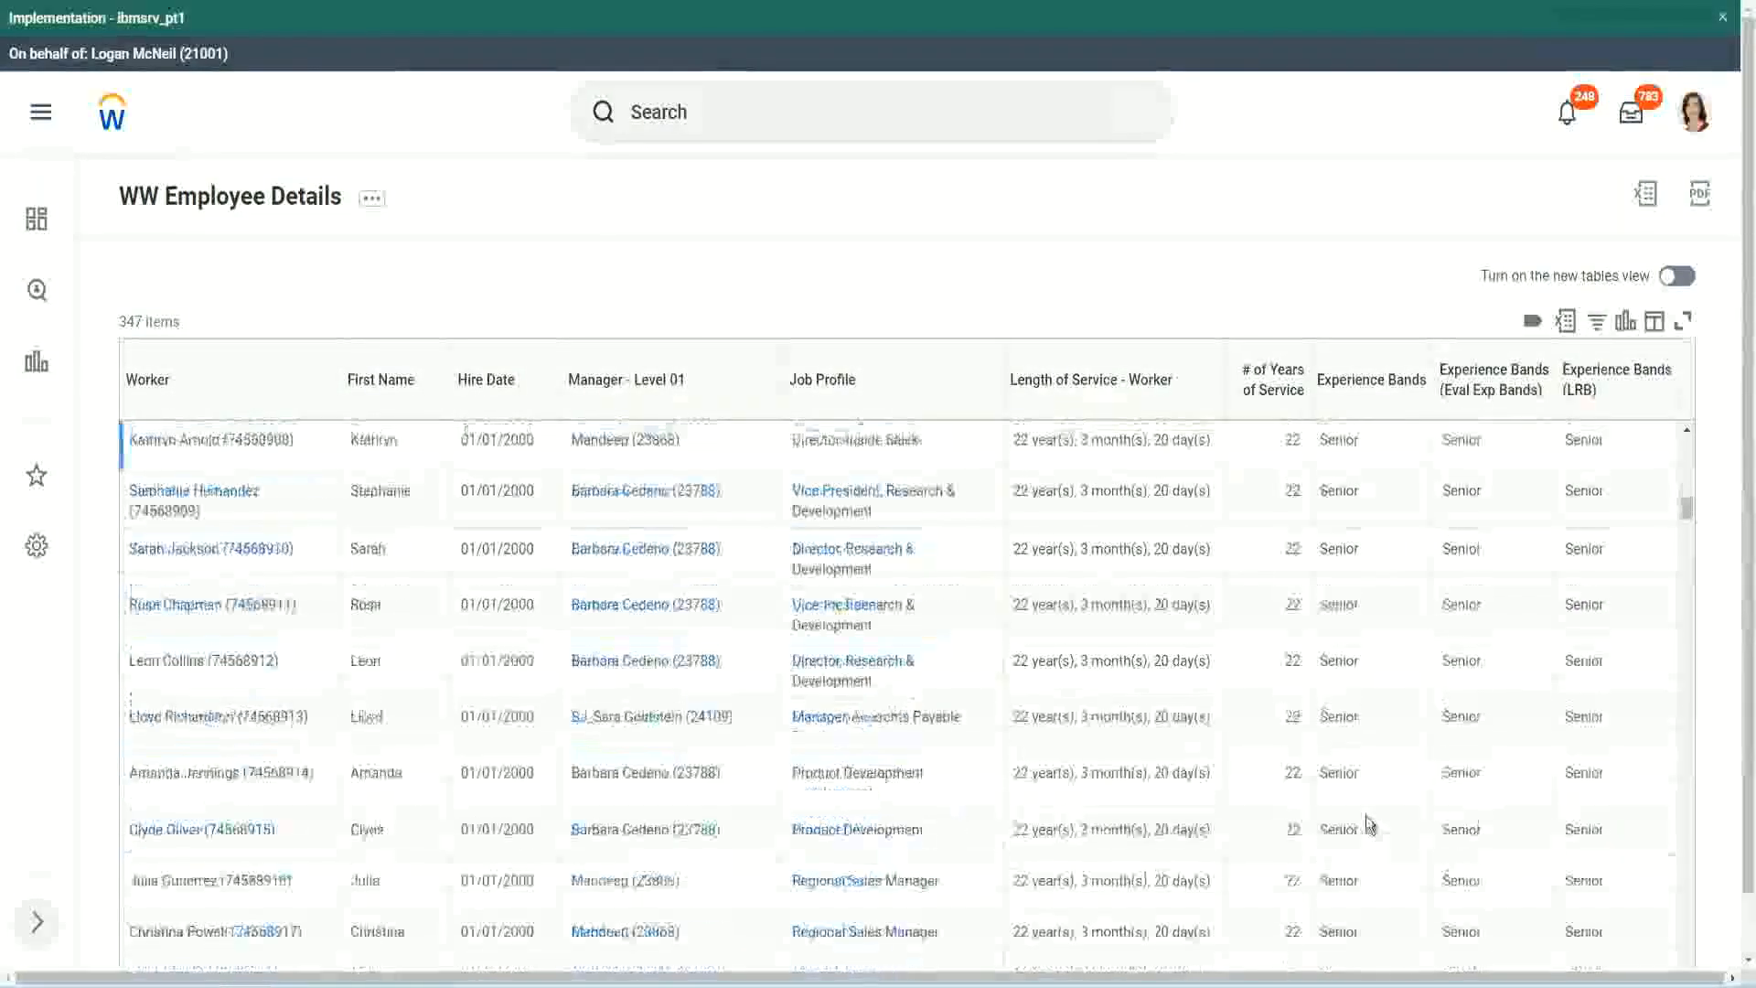
{"action": "scroll", "coordinate": [1377, 657], "scroll_direction": "down", "scroll_amount": 1}
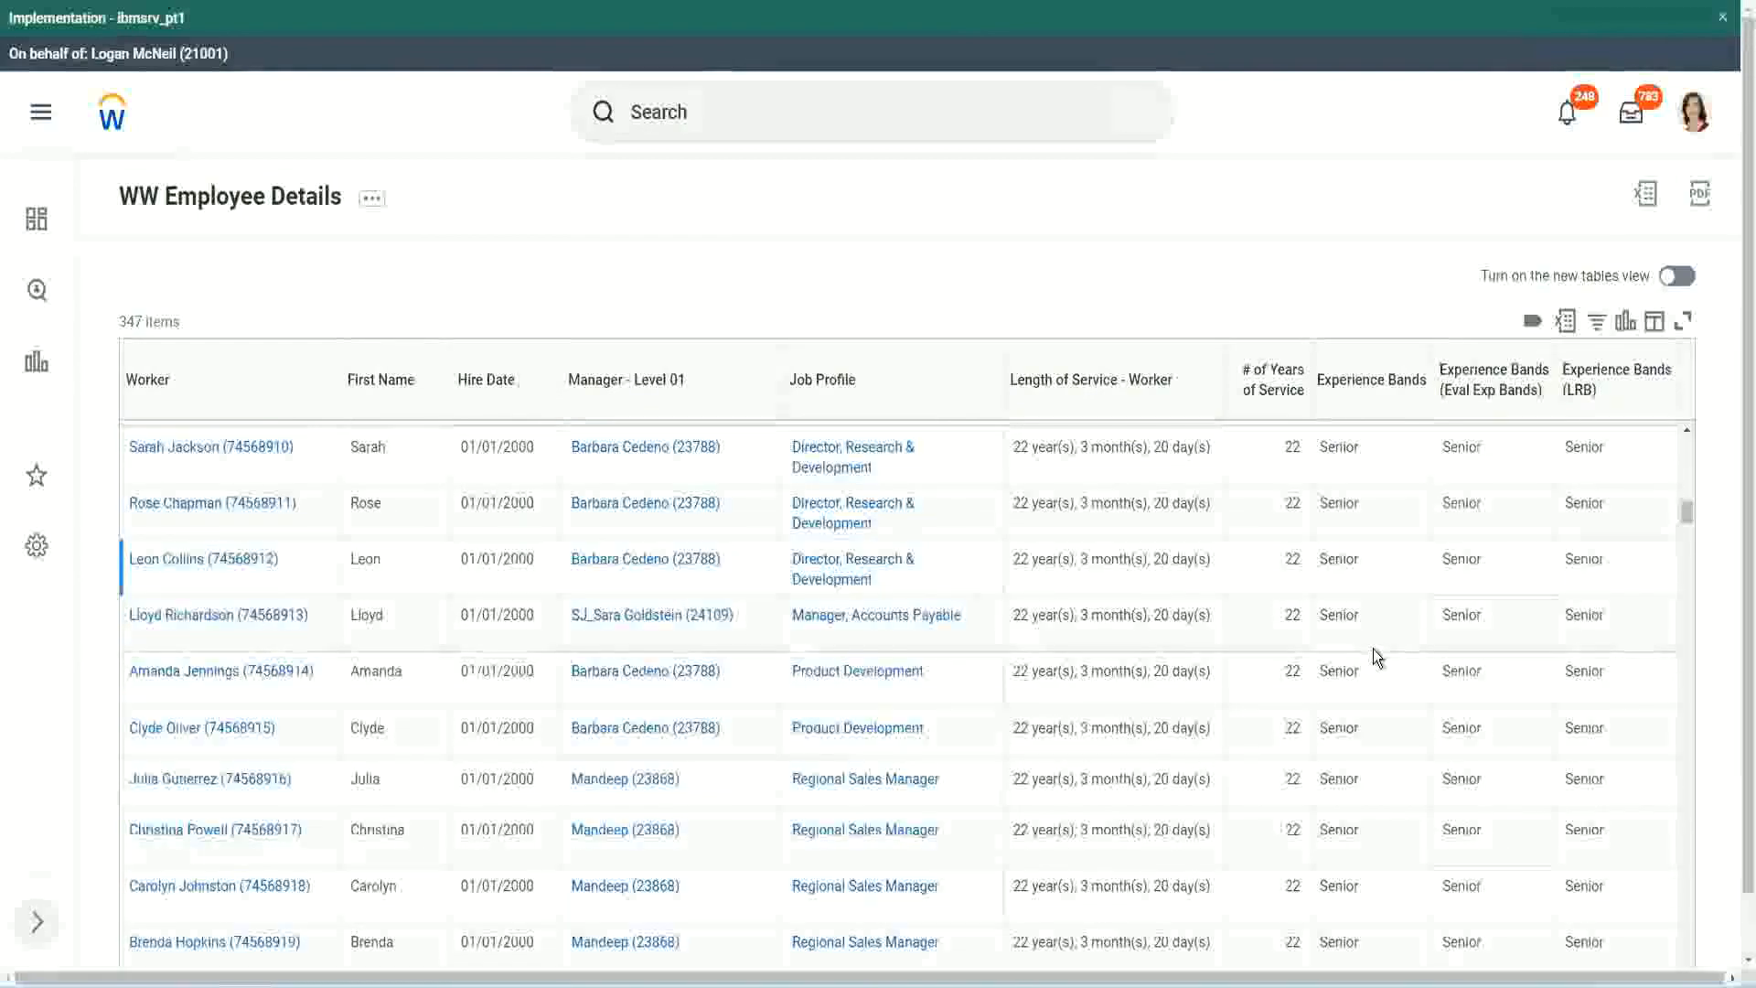